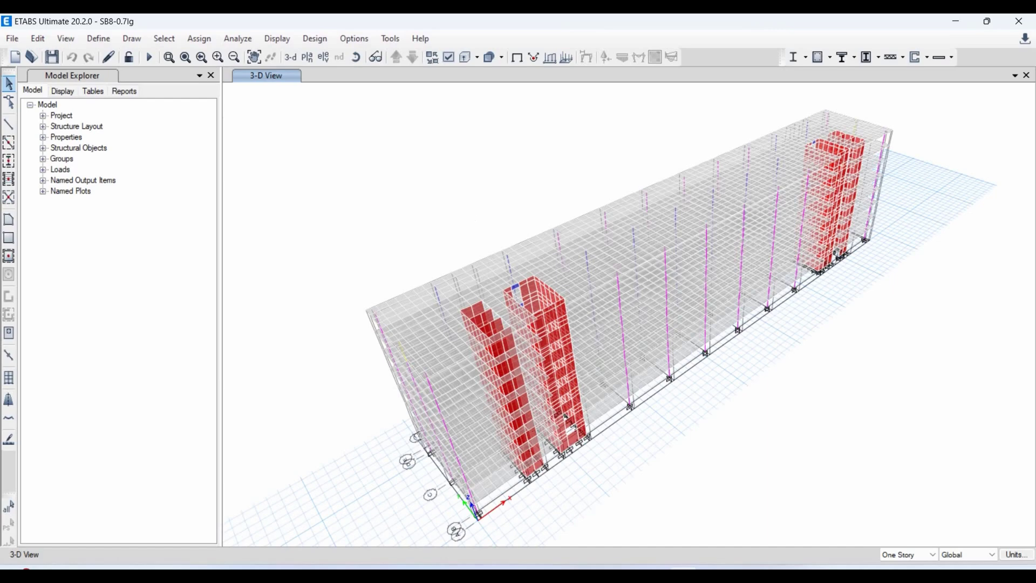
Switch from the ETABS model to the ASCE 7-10 PDF at Section 12.8.6, page 134
key("alt+Tab")
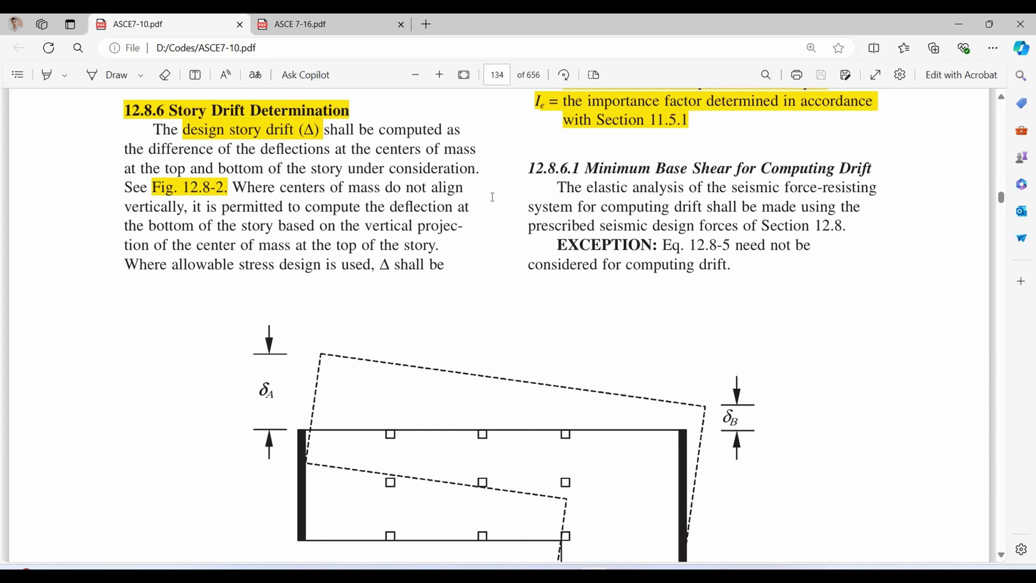
Scroll the PDF to Figure 12.8-2 Story Drift Determination on page 135
scroll(493, 197, "down", 15)
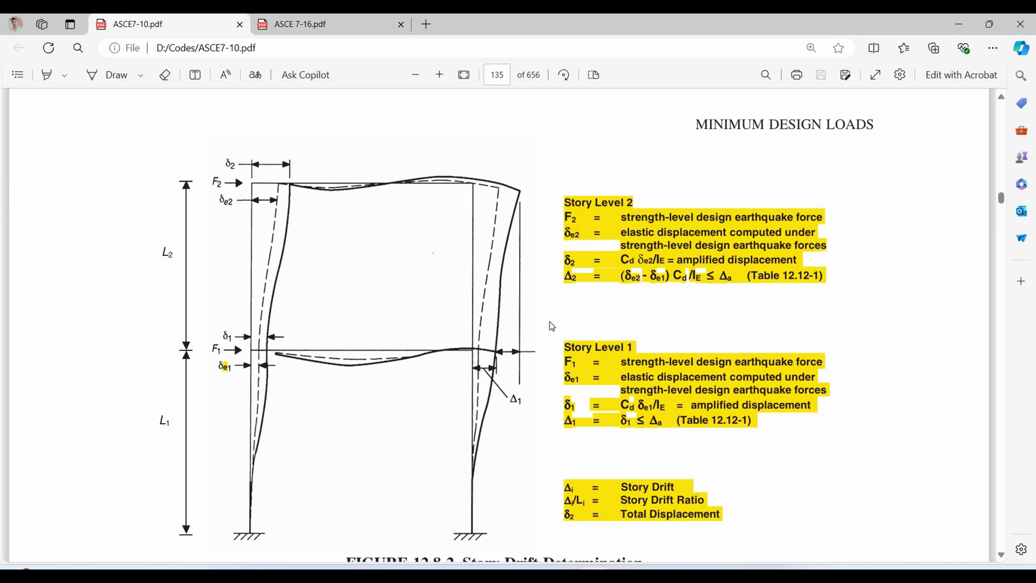
Review Eq. 12.8-5 and Figure 12.8-1 on page 134, then move to the Excel drift workbook
scroll(552, 327, "down", 5)
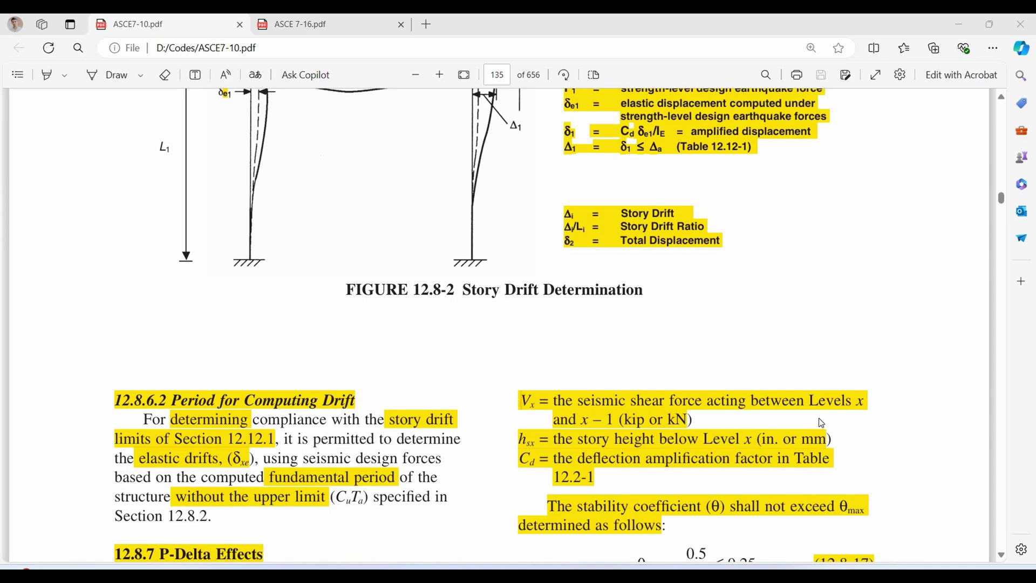
scroll(821, 423, "up", 15)
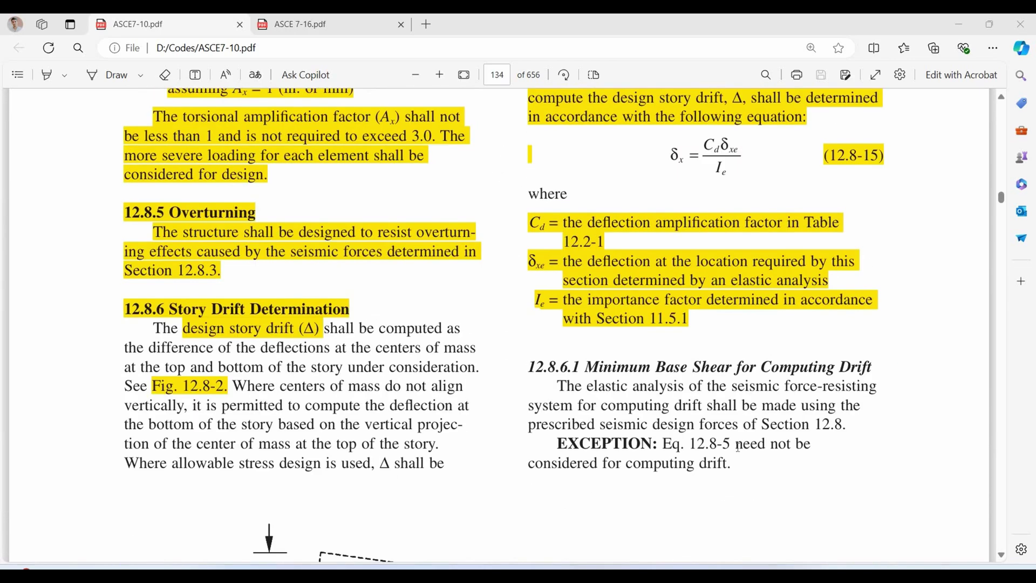
left_click_drag(664, 443, 738, 452)
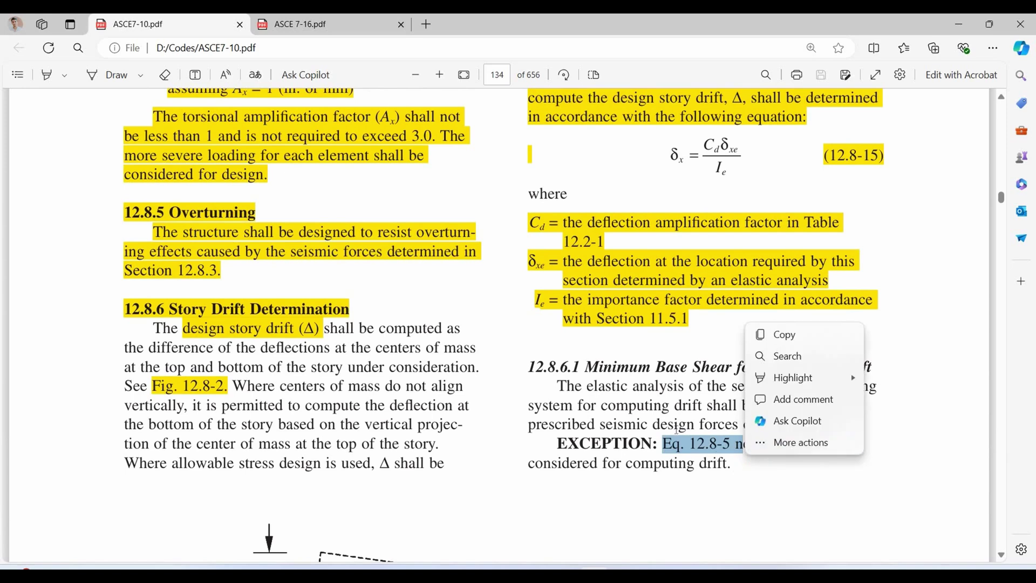
left_click(644, 407)
scroll(644, 411, "down", 15)
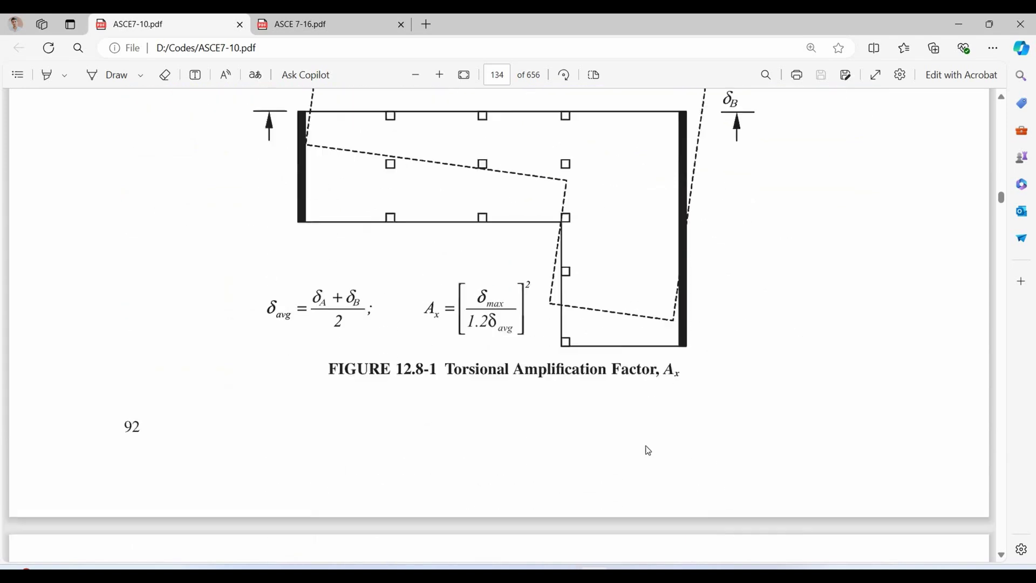
key("alt+Tab")
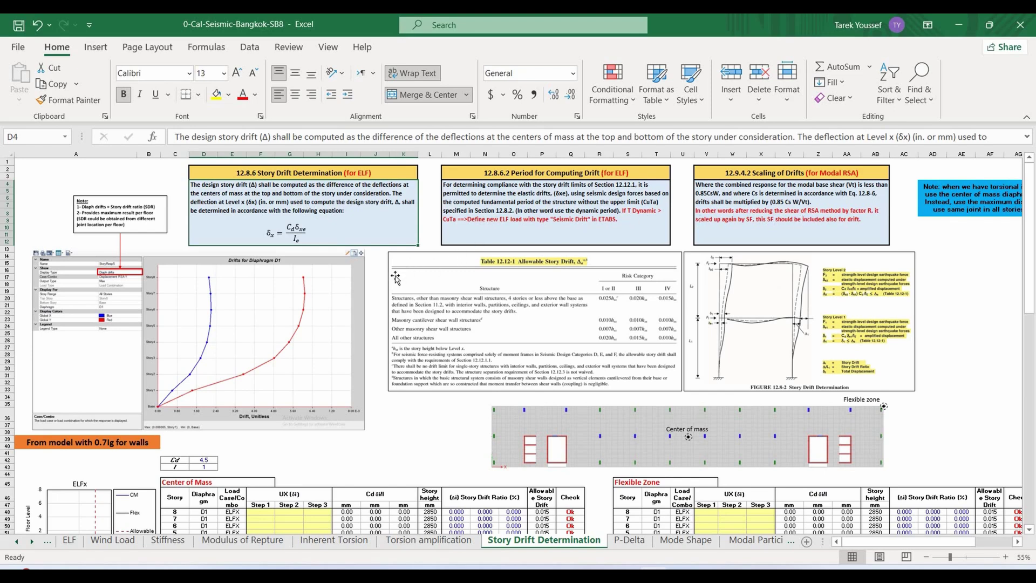
Check the Flexible Zone title and select the eight ELFX load case cells E48:E55
scroll(357, 342, "down", 5)
scroll(358, 342, "down", 3)
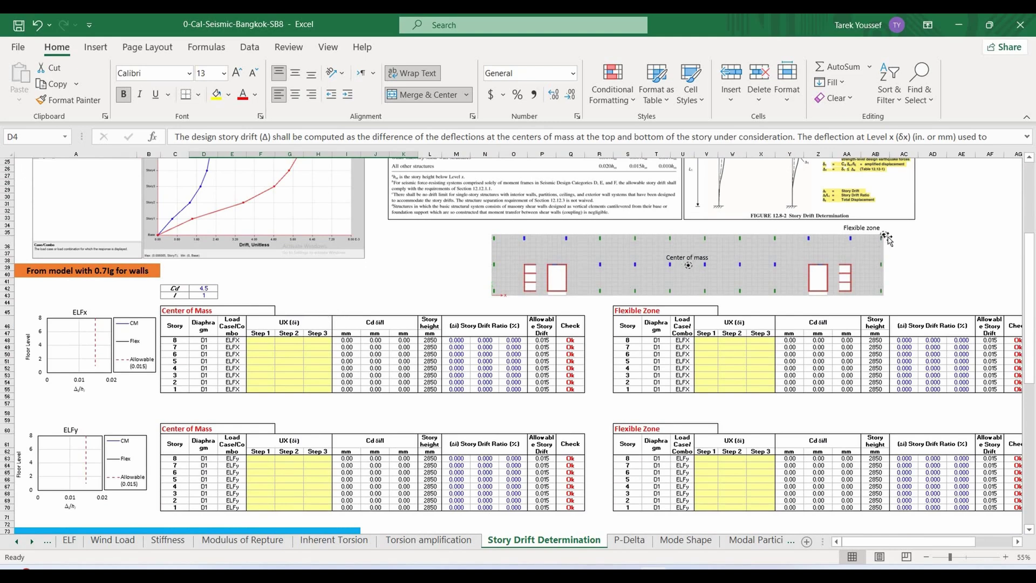
left_click(650, 311)
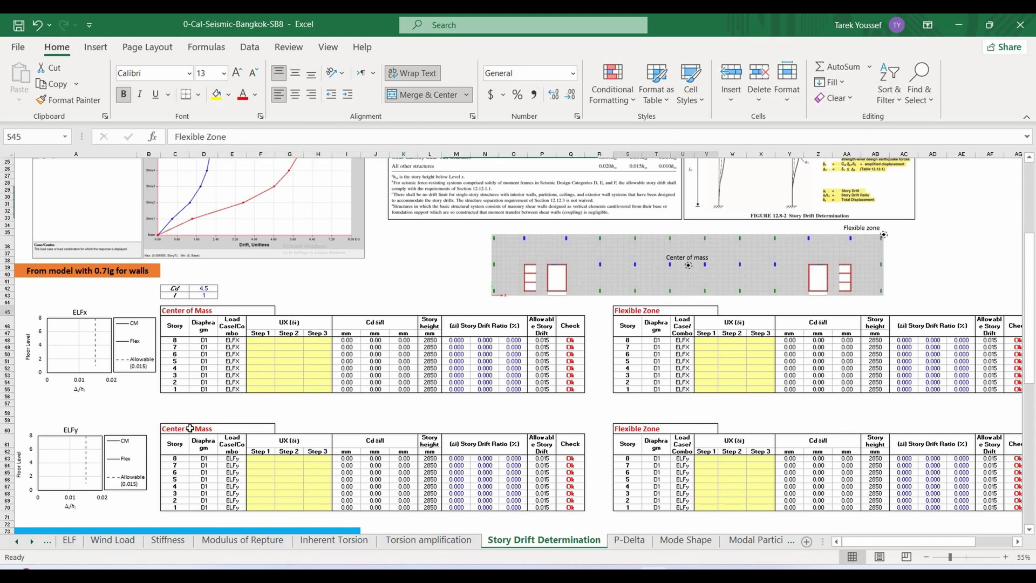
left_click(241, 339)
scroll(237, 326, "down", 1)
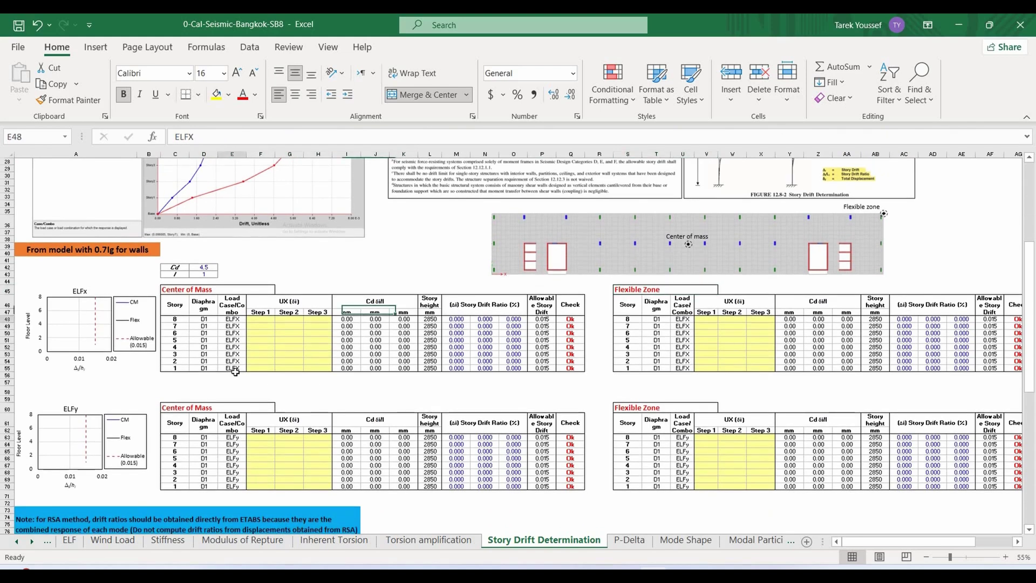
left_click(236, 372, "shift")
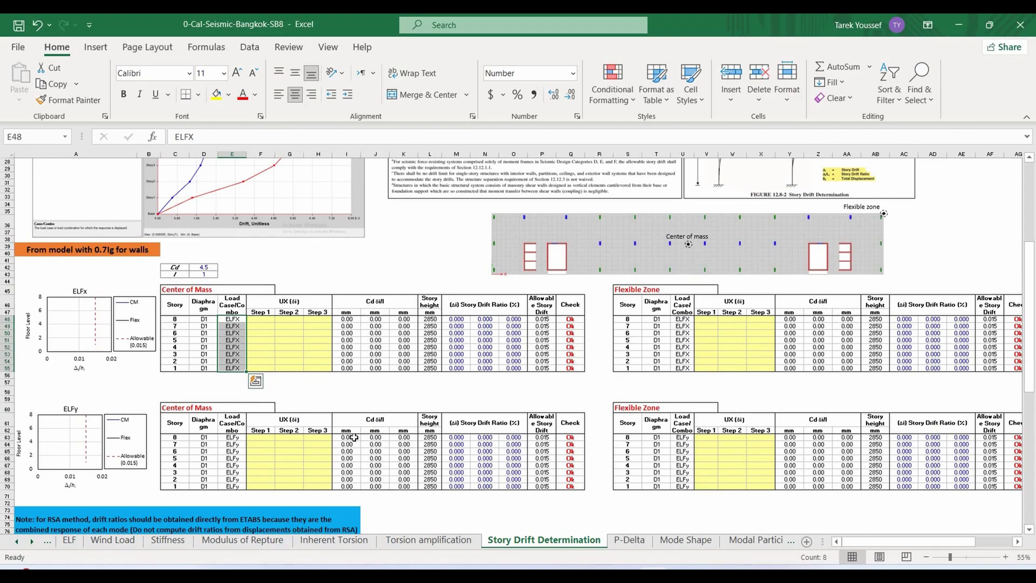
scroll(354, 437, "up", 10)
Return to ETABS and display the Story8 plan view
key("alt+Tab")
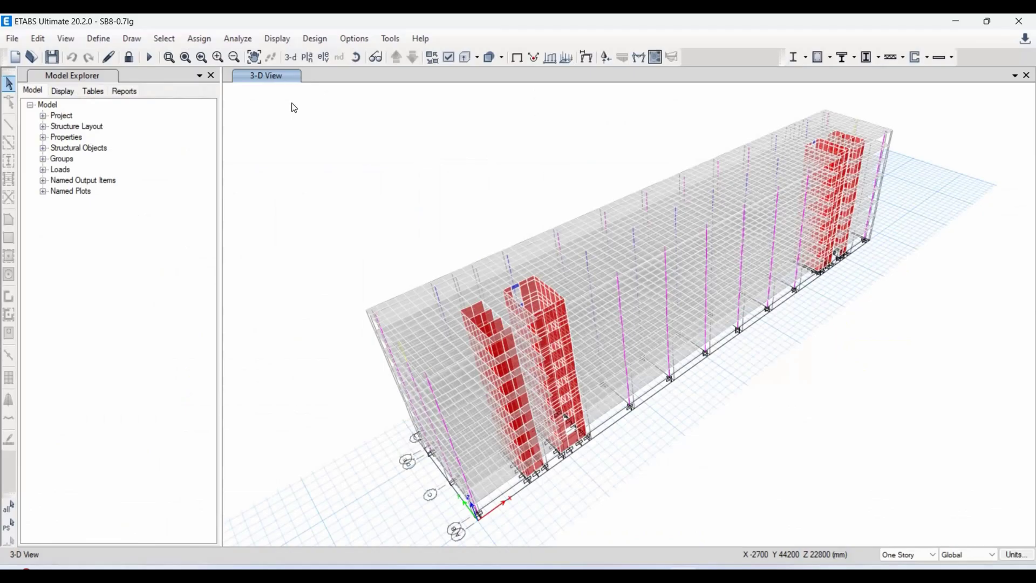
left_click(307, 58)
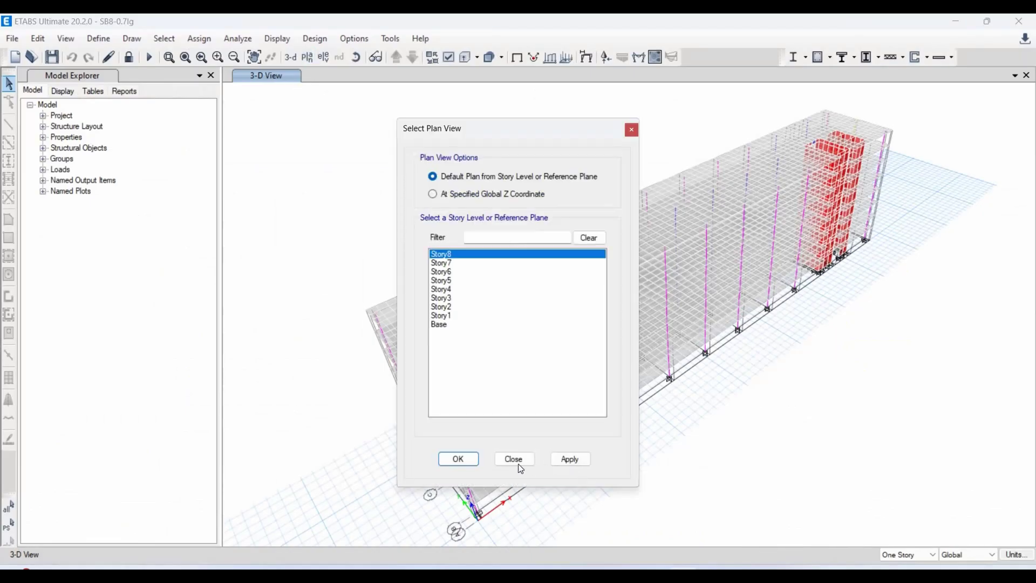
left_click(571, 459)
left_click(515, 460)
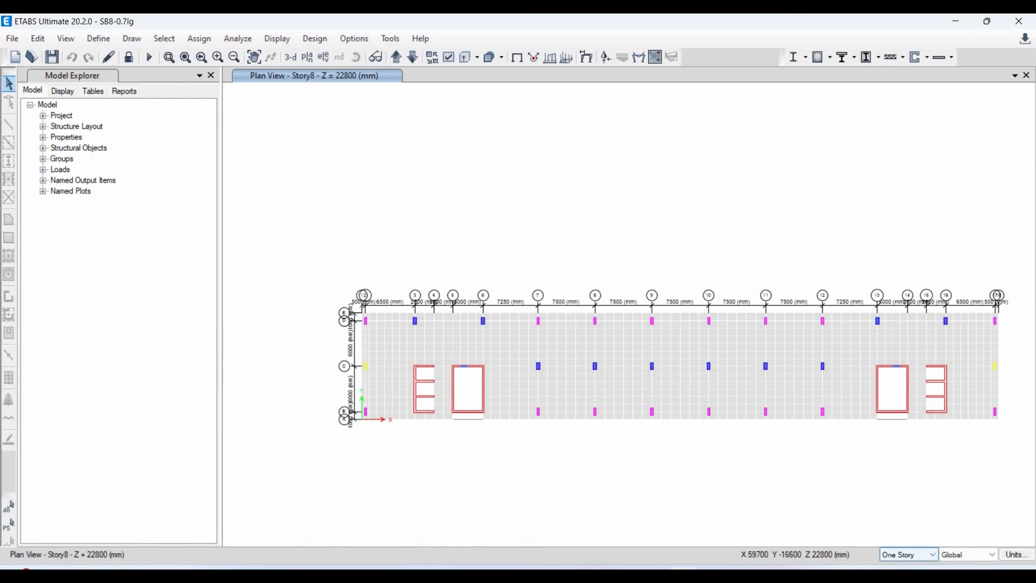
Select the centre-of-mass joint on all stories and bring up Choose Tables for Display
left_click(915, 556)
left_click(910, 565)
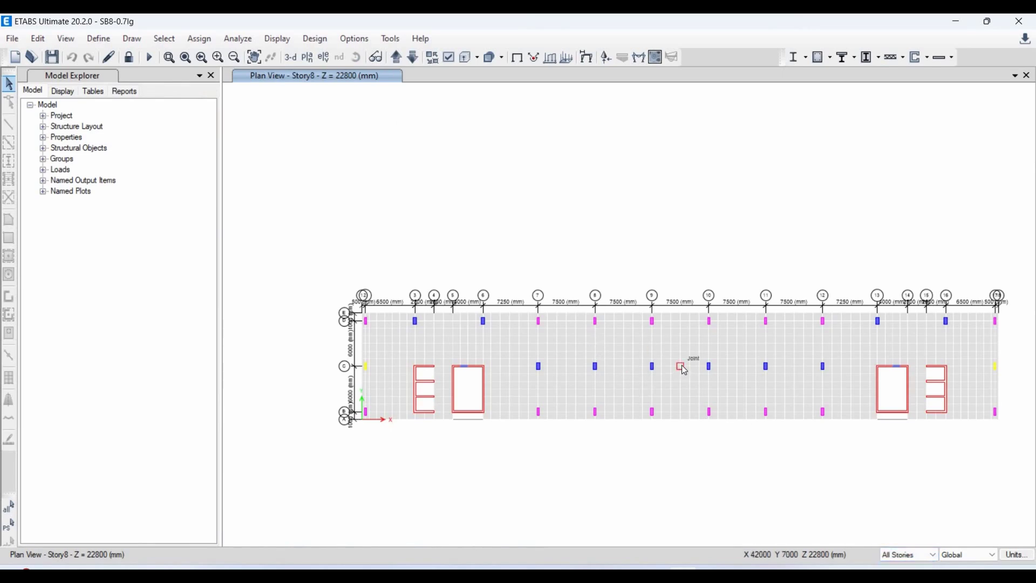
left_click(277, 39)
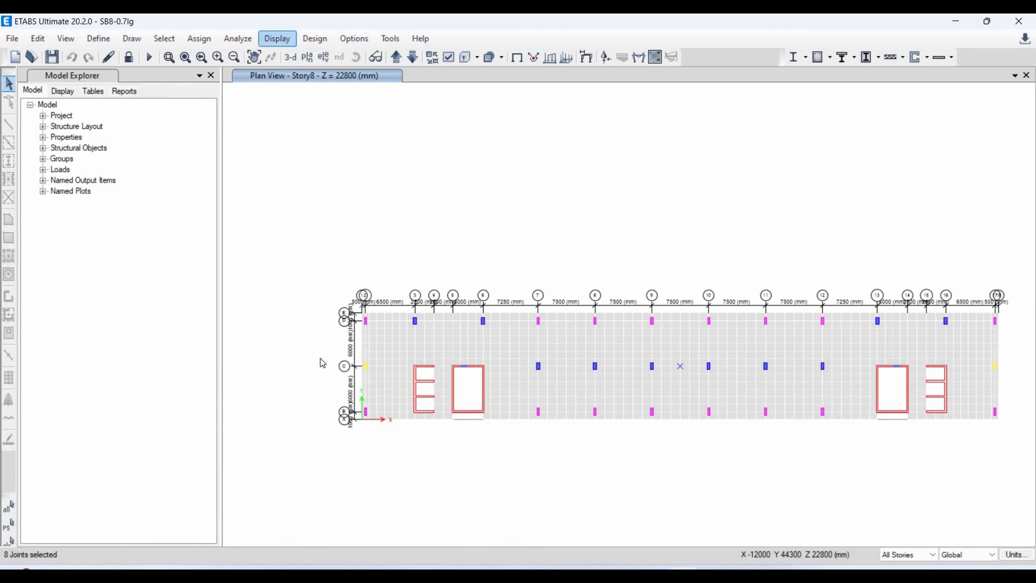
left_click(324, 385)
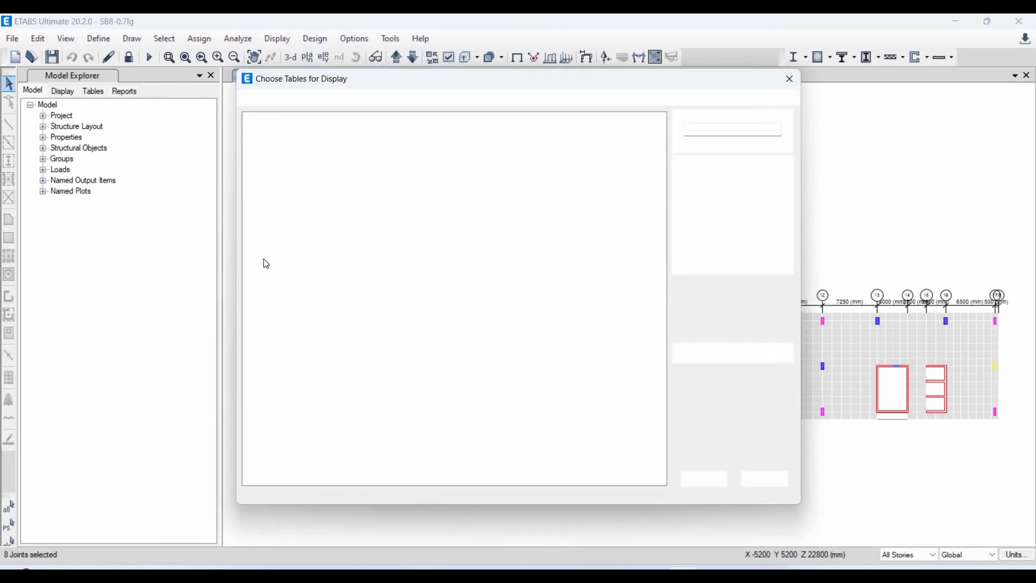
Choose the Joint Displacements table for load cases ELFx and ELFy with no load patterns
left_click(261, 269)
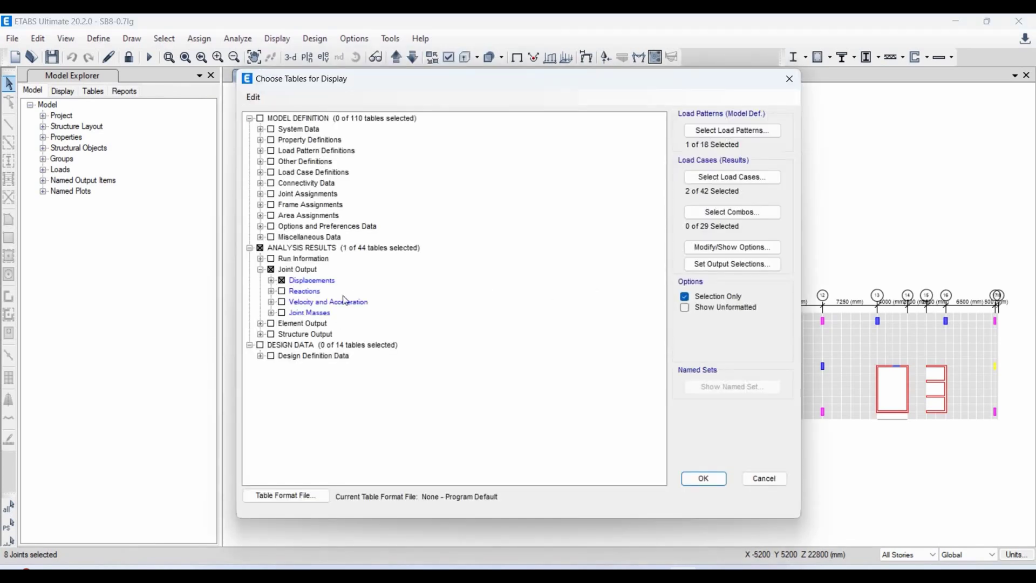
left_click(271, 280)
left_click(733, 177)
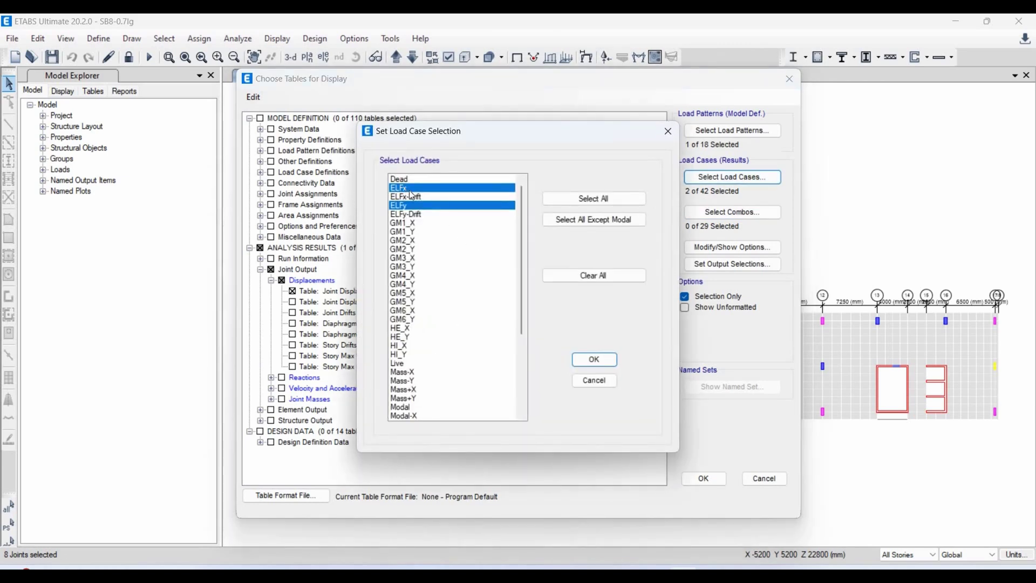
left_click(594, 359)
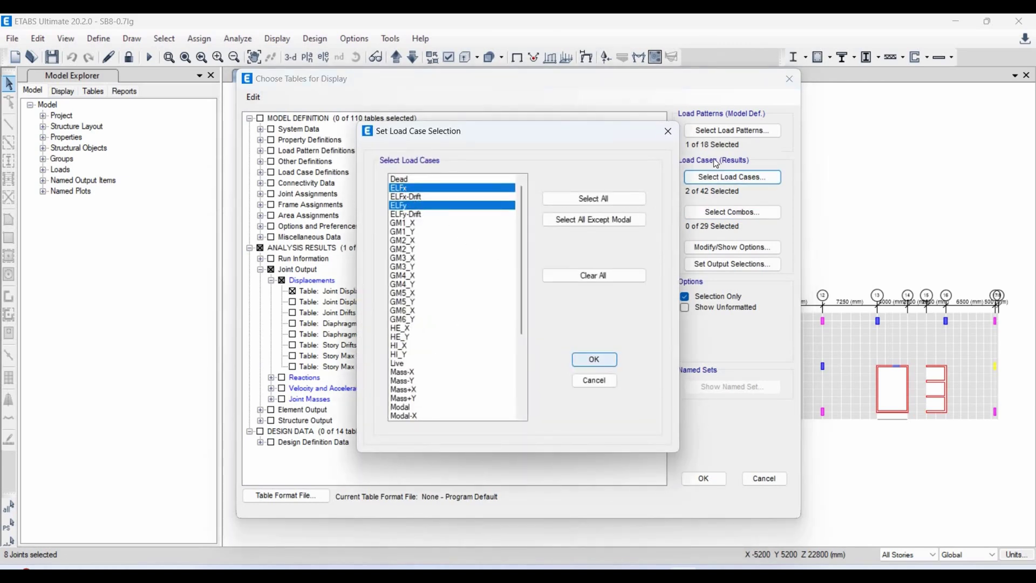
left_click(733, 130)
left_click(594, 353)
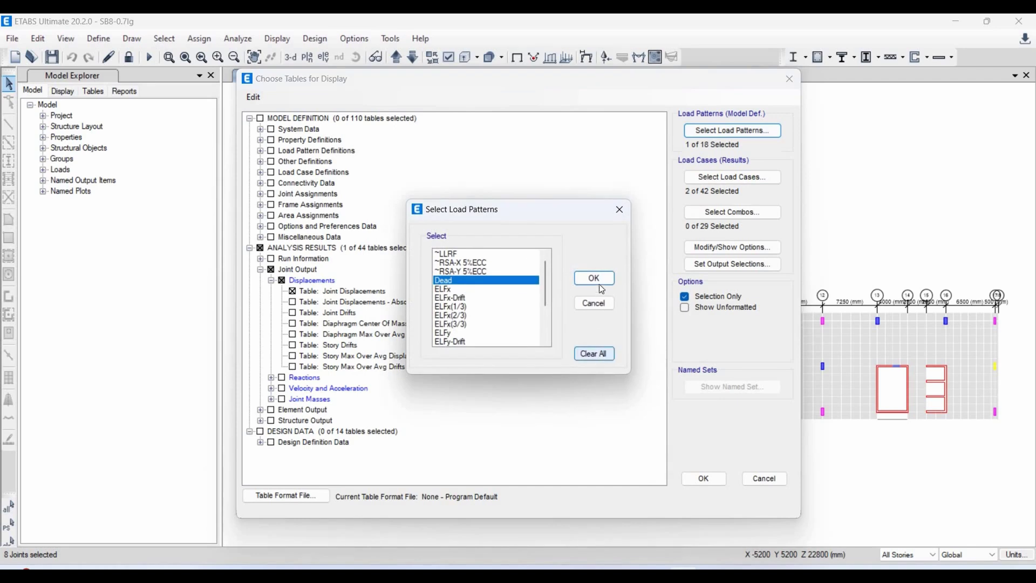
left_click(705, 479)
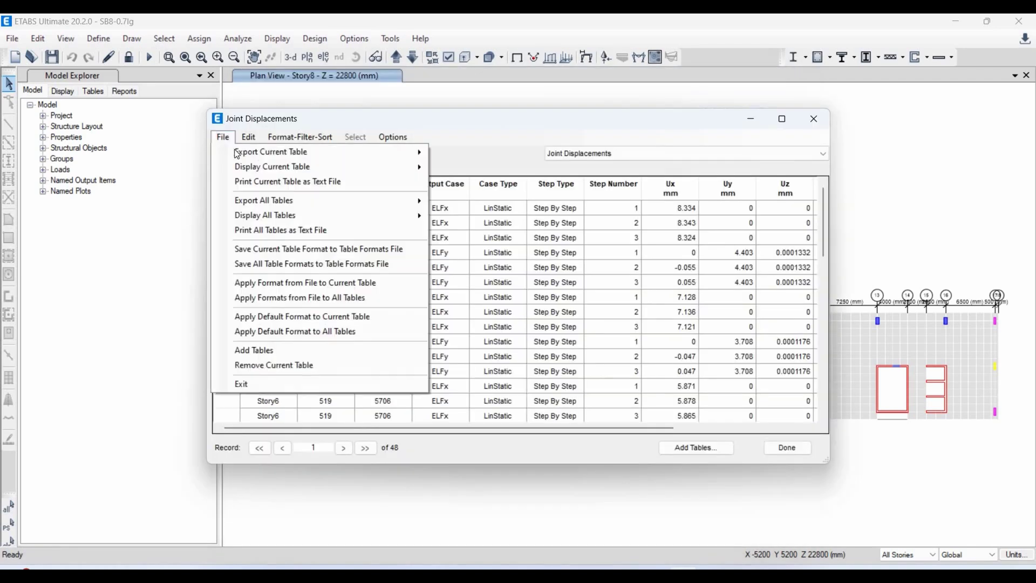
Export the Joint Displacements table to Excel
left_click(223, 137)
mouse_move(423, 152)
left_click(459, 160)
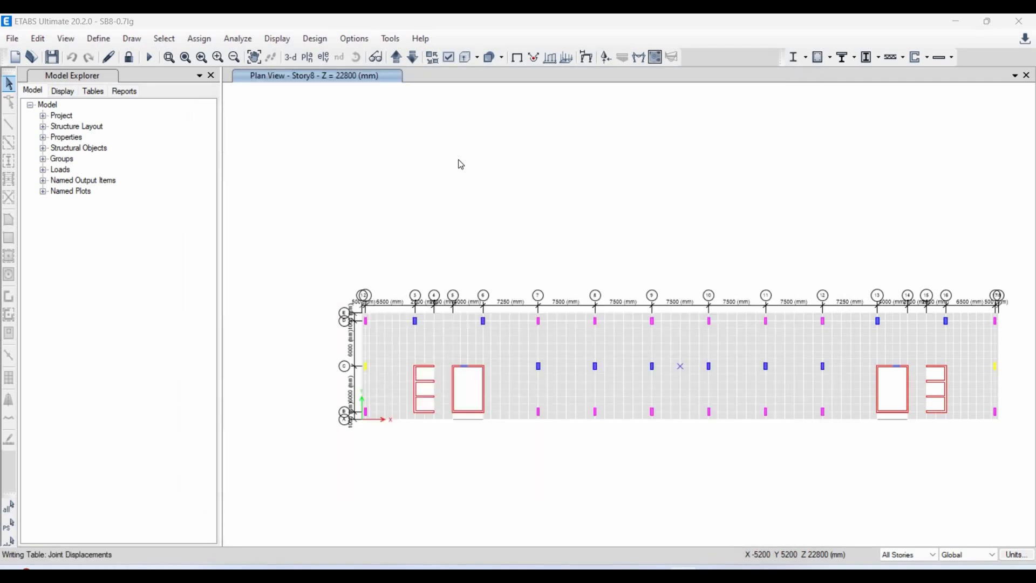
Centre the exported Joint Displacements data and add filters to its header row
left_click(786, 449)
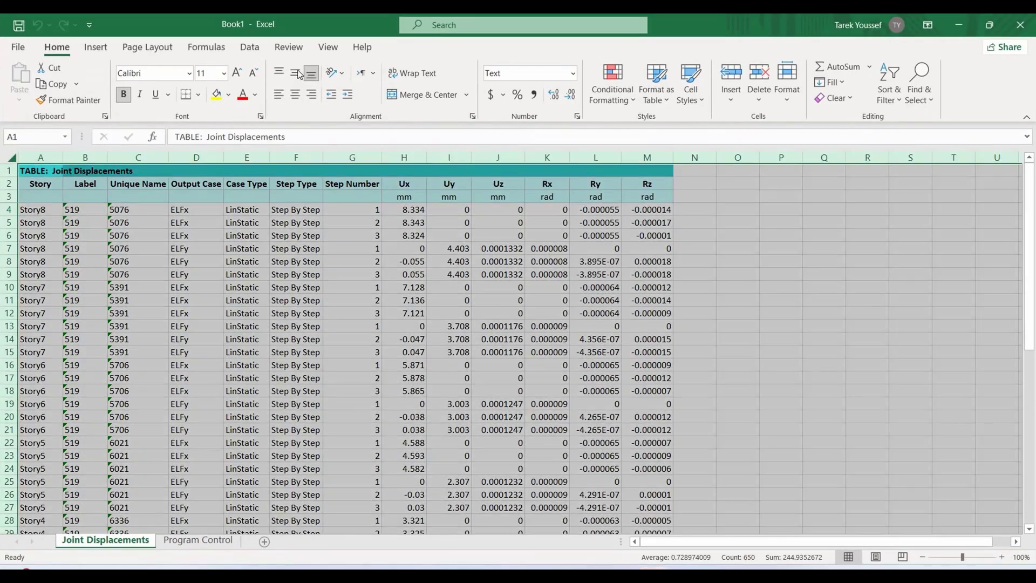
left_click(300, 74)
left_click(296, 95)
left_click_drag(40, 184, 647, 183)
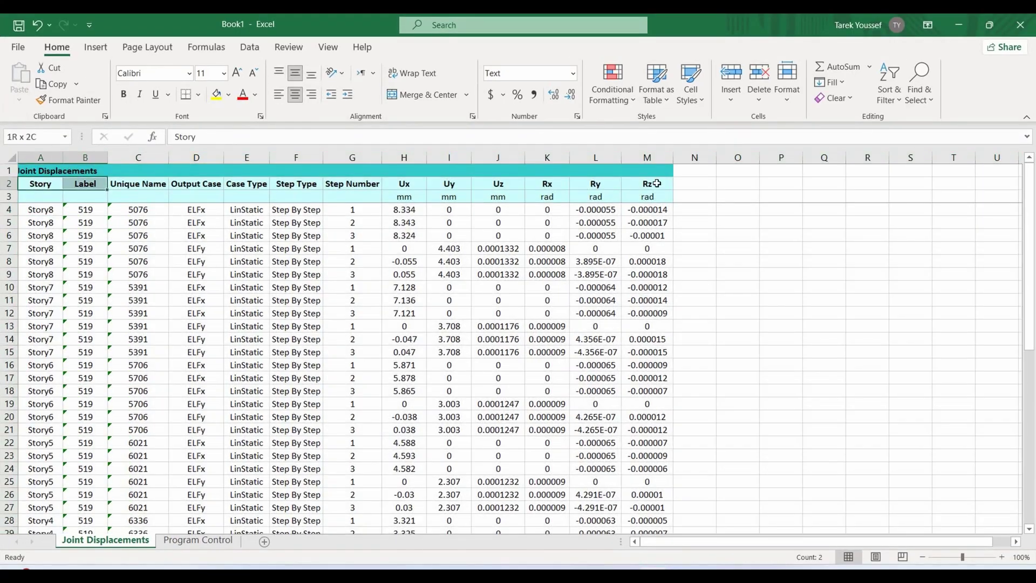
left_click(889, 81)
key("f")
Filter the Output Case column to show only ELFx rows
left_click(217, 183)
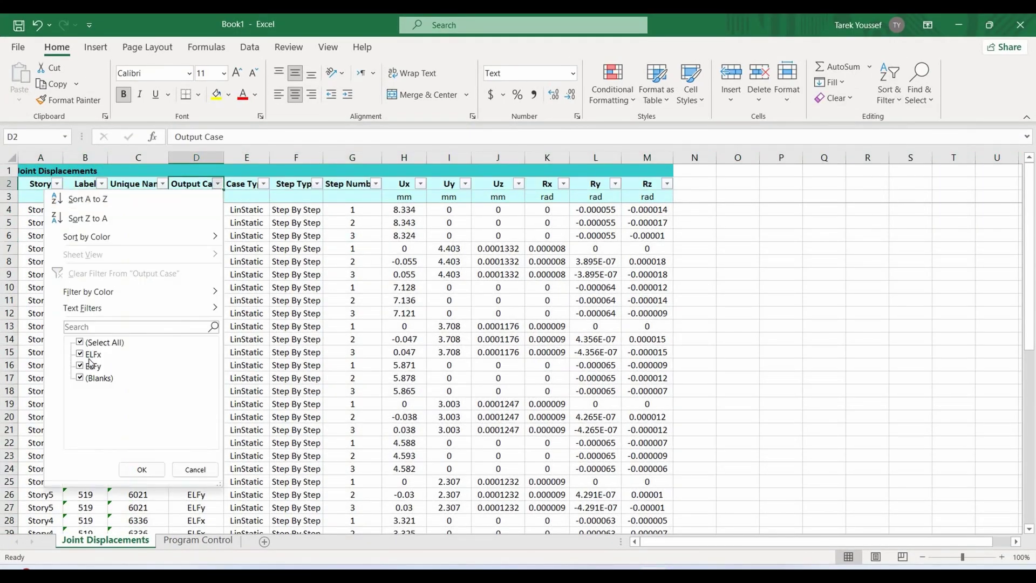
left_click(85, 340)
left_click(85, 352)
left_click(142, 470)
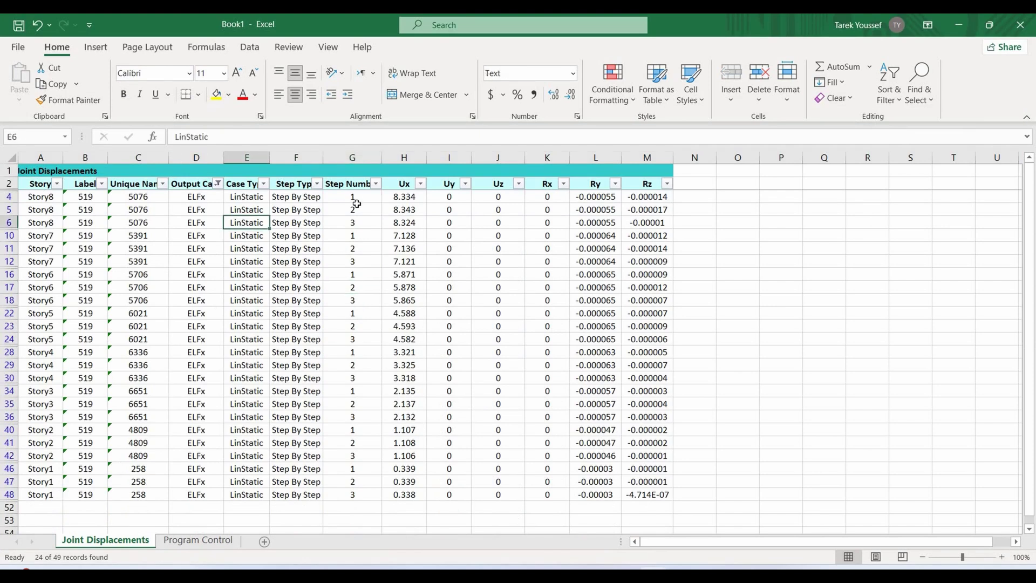
Review the Step Number values and the Step Number filter for step 1
left_click_drag(353, 197, 351, 495)
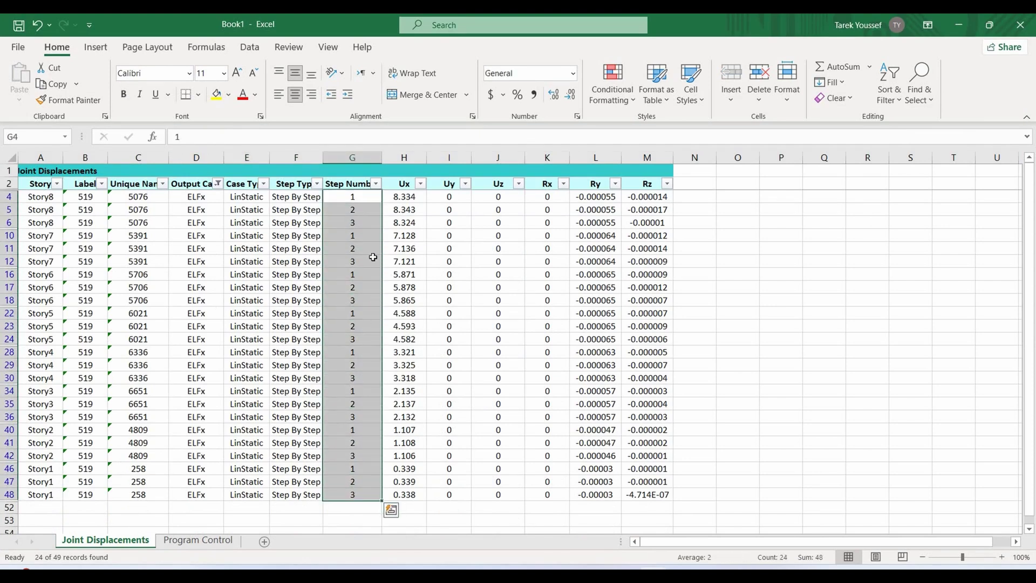
left_click(362, 197)
left_click_drag(363, 212, 369, 226)
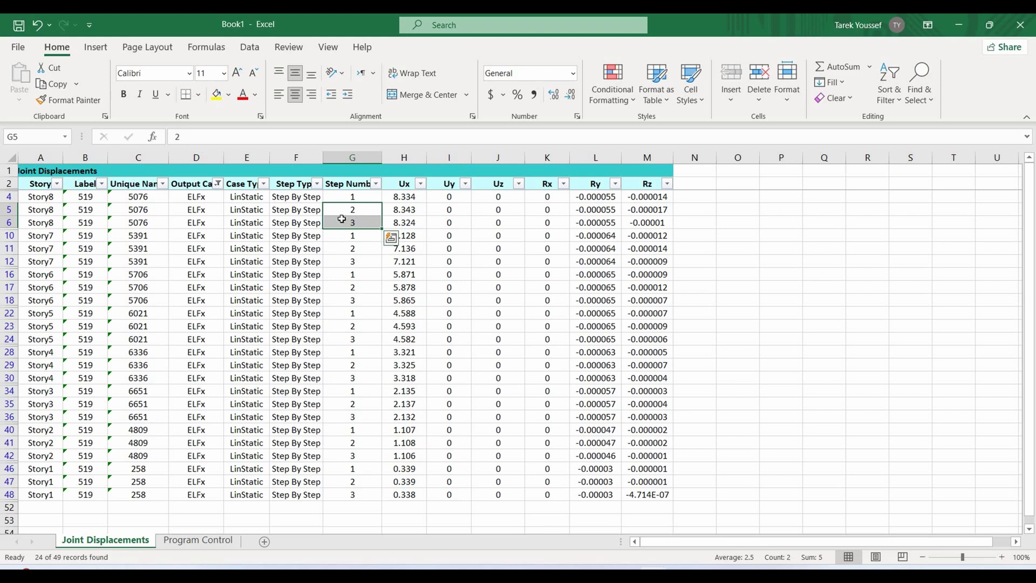
key("shift+Up")
key("alt+Down")
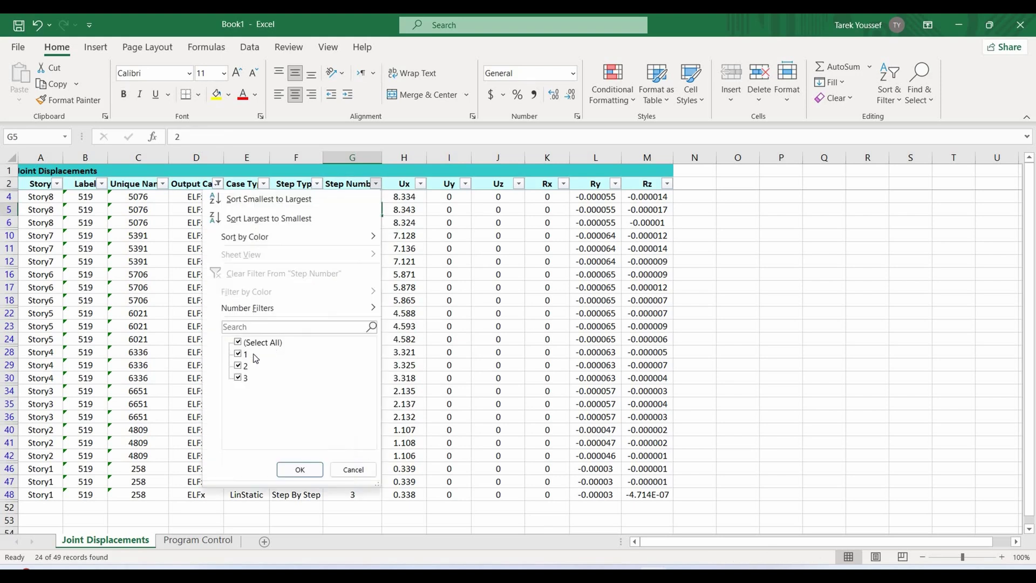
key("Escape")
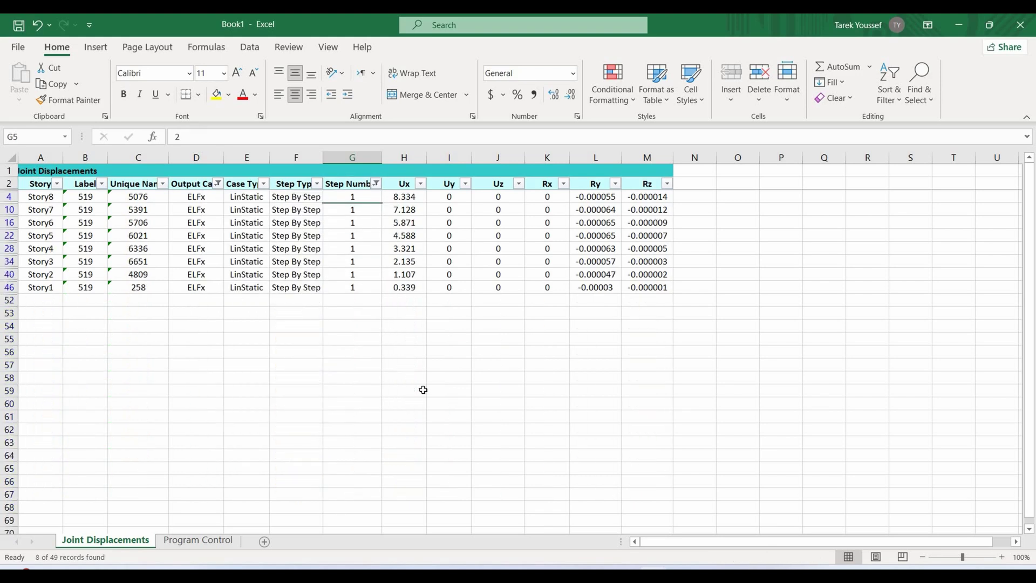
Copy the ELFx step 1 Ux values into a new Sheet3
left_click_drag(404, 197, 404, 286)
key("ctrl+c")
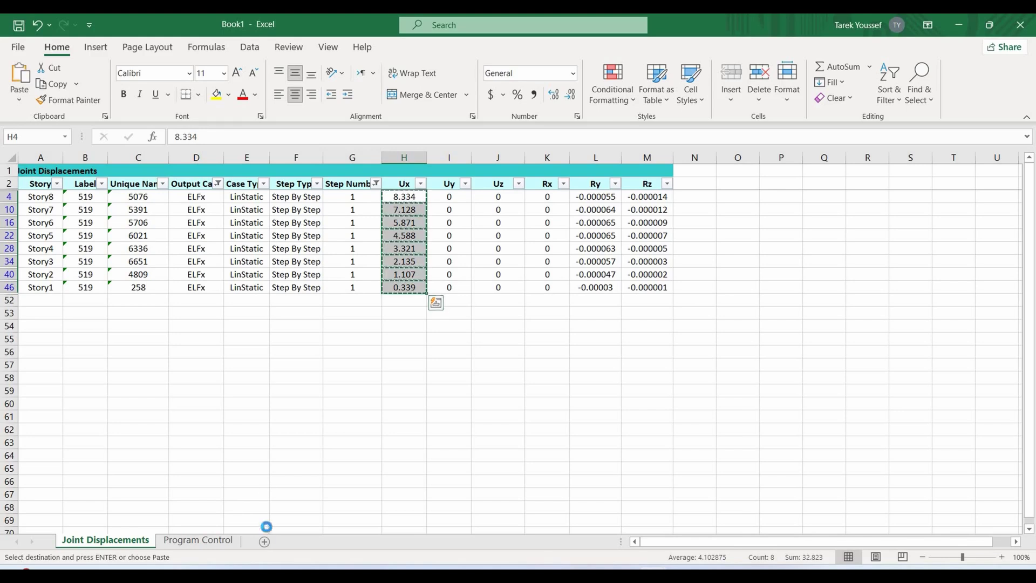
key("shift+F11")
key("ctrl+v")
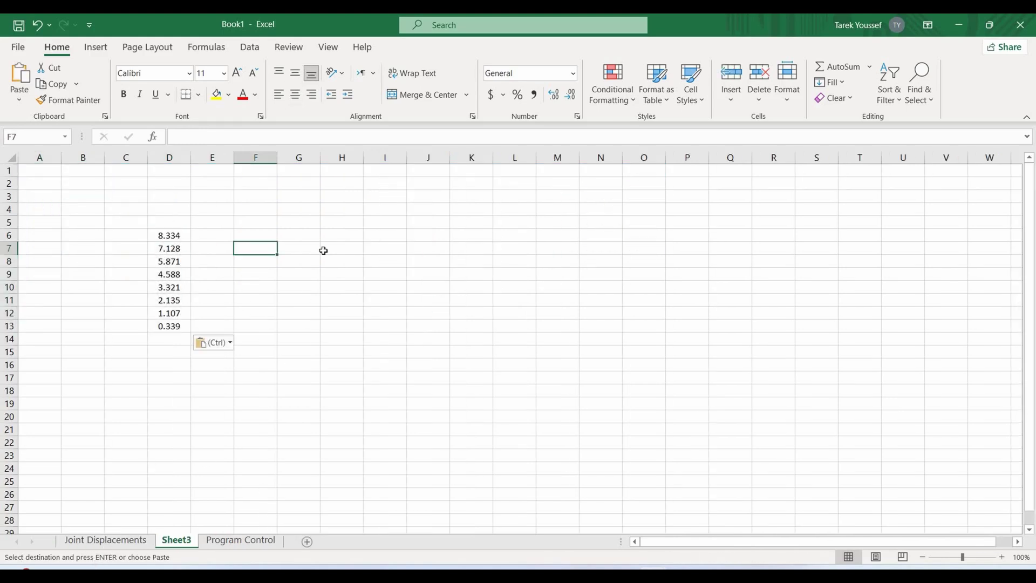
Filter to step 2 and paste its ELFx Ux values into Sheet3 column E
key("ctrl+Page_Up")
left_click(376, 184)
left_click(238, 365)
left_click(238, 354)
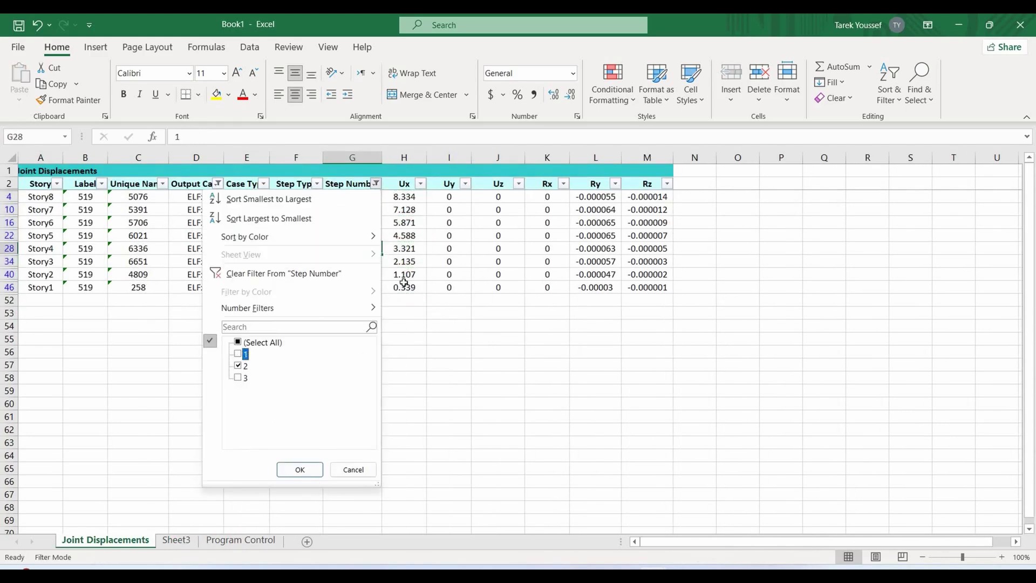
left_click(300, 470)
left_click_drag(404, 196, 405, 287)
key("ctrl+c")
key("ctrl+Page_Down")
left_click(221, 233)
key("ctrl+v")
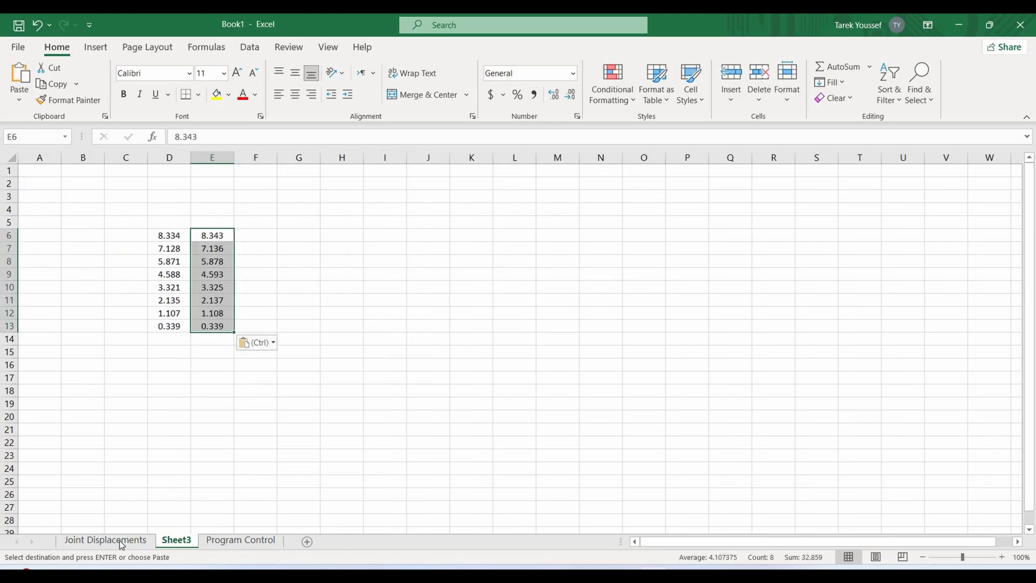
Filter to step 3 and paste its ELFx Ux values into Sheet3 column F
left_click(118, 541)
left_click(376, 183)
left_click(238, 365)
left_click(239, 377)
left_click(300, 470)
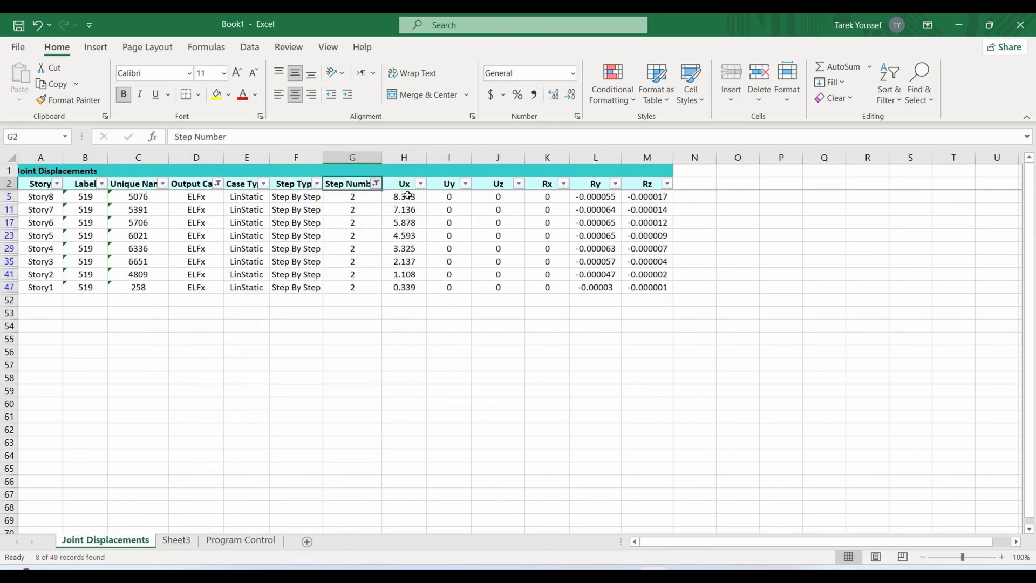
left_click_drag(405, 196, 405, 287)
key("ctrl+c")
key("ctrl+Page_Down")
left_click(257, 236)
key("ctrl+v")
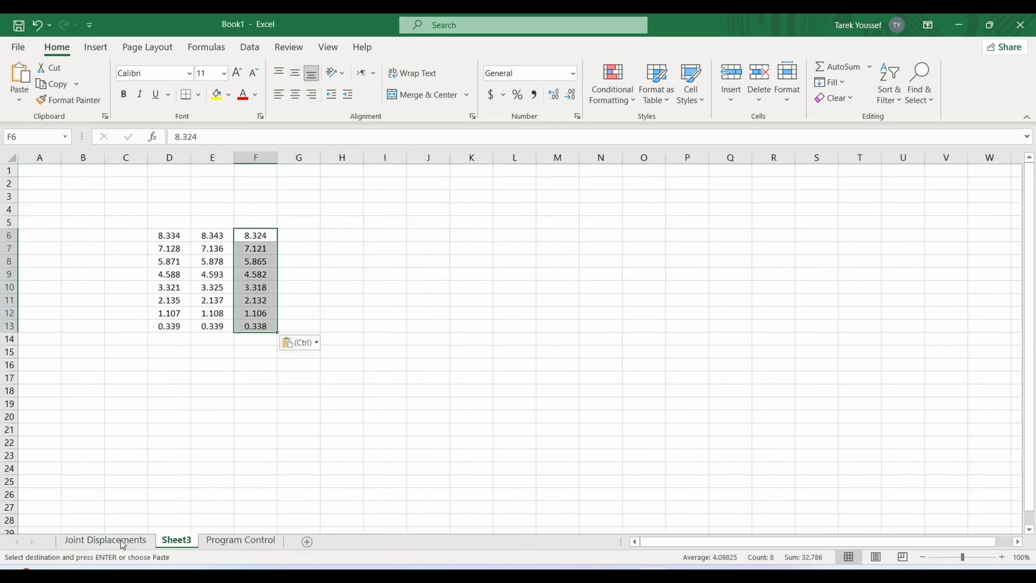
Switch the Output Case filter to ELFy and paste the Uy values into Sheet3 column K
left_click(108, 541)
left_click(296, 261)
left_click(217, 184)
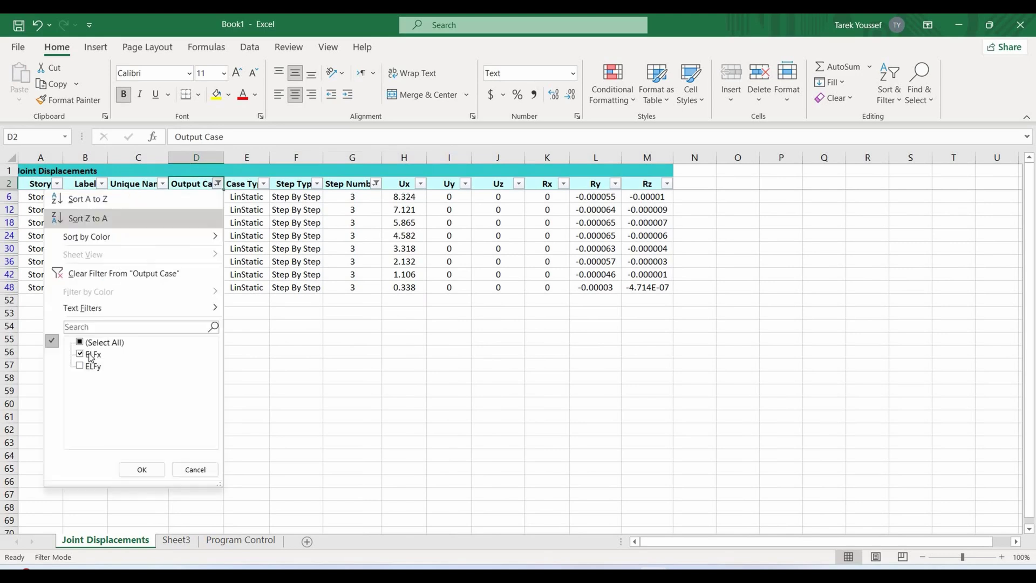
left_click(80, 355)
left_click(80, 366)
key("Return")
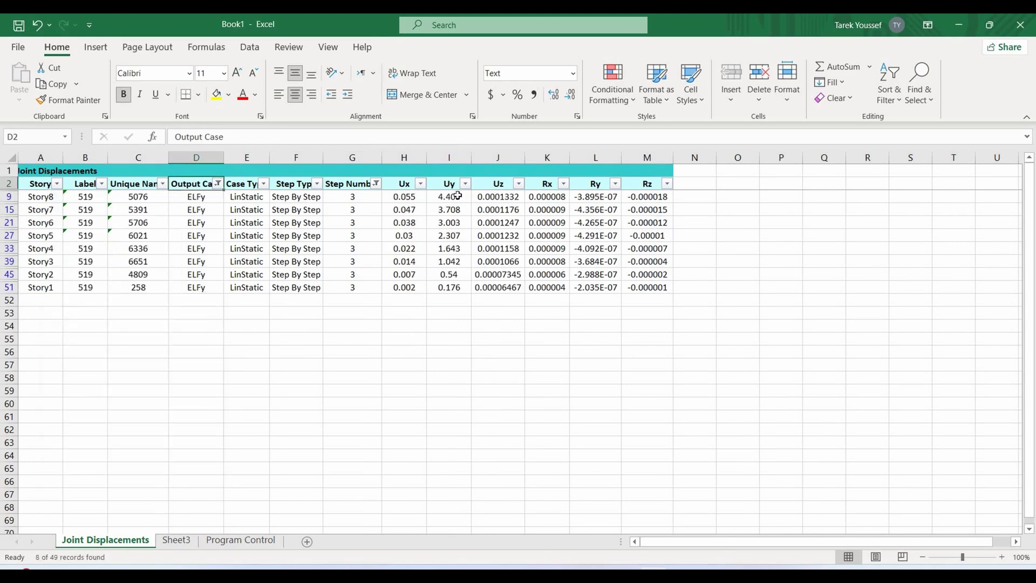
left_click(404, 339)
left_click_drag(449, 197, 465, 295)
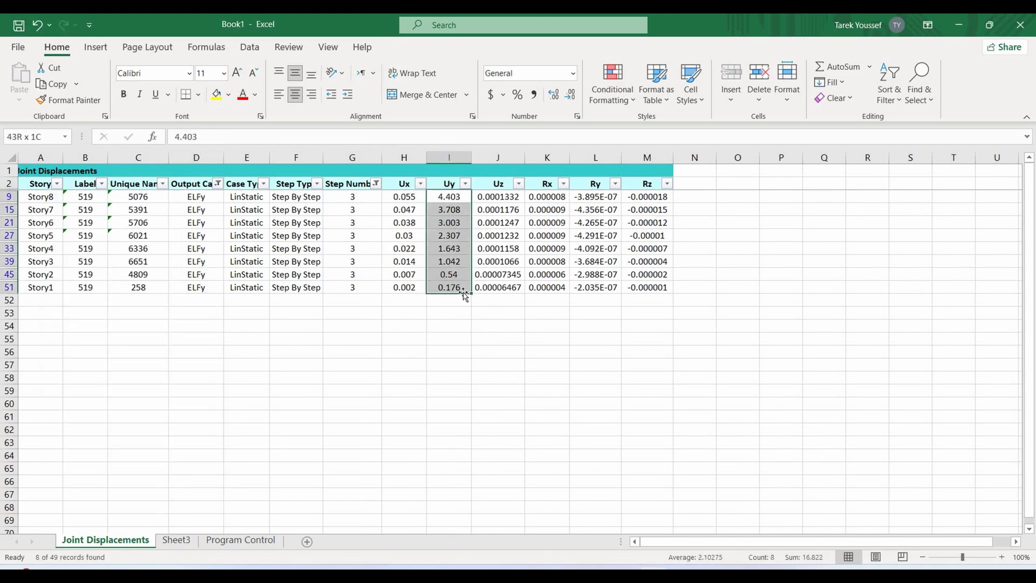
key("ctrl+c")
left_click(176, 541)
left_click(468, 233)
key("ctrl+v")
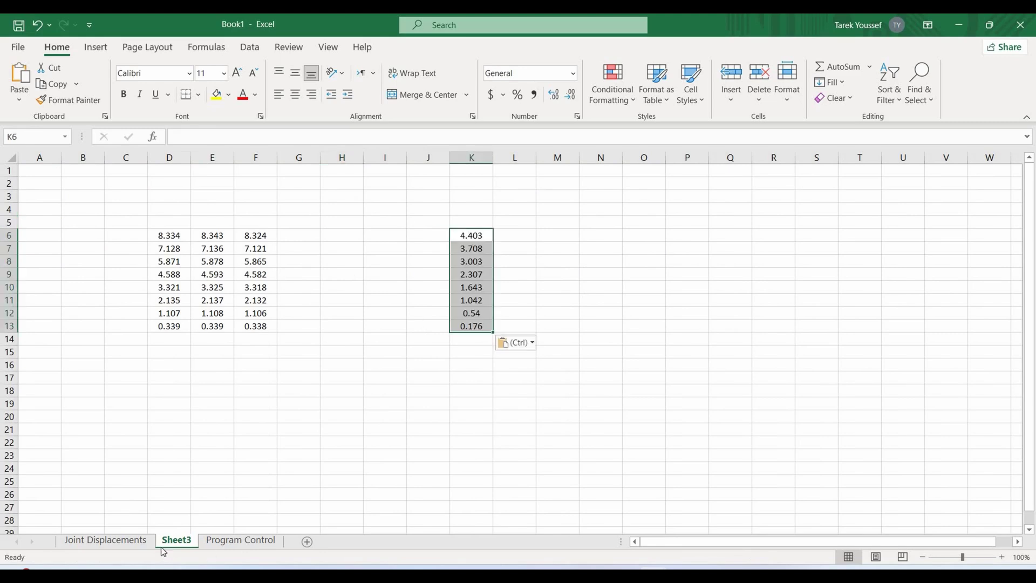
left_click(428, 223)
Copy another set of ELFy Uy values into Sheet3 column J
left_click(105, 541)
left_click(299, 470)
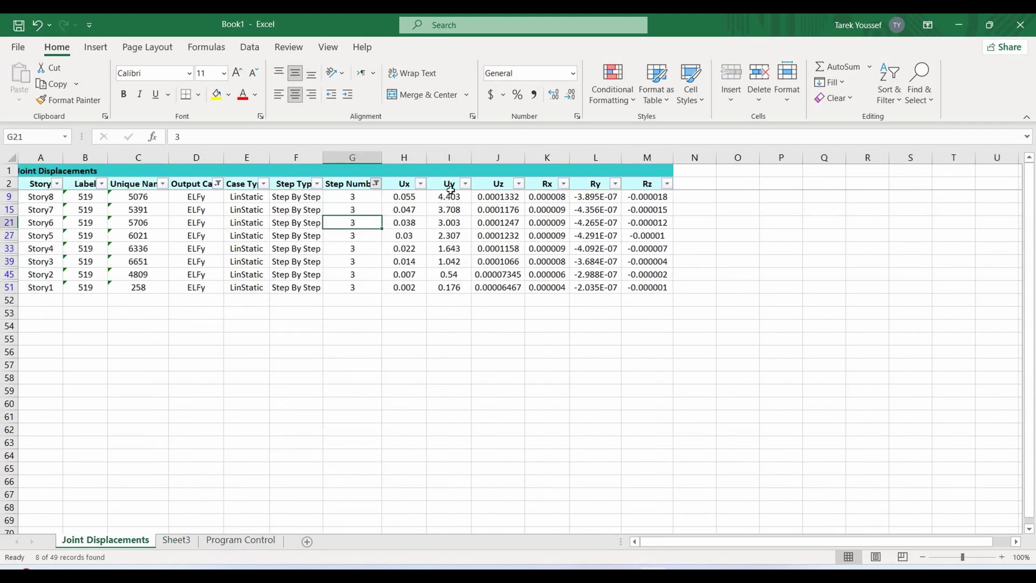
left_click_drag(450, 196, 449, 287)
key("ctrl+c")
key("ctrl+Page_Down")
key("Down")
key("ctrl+v")
left_click(525, 230)
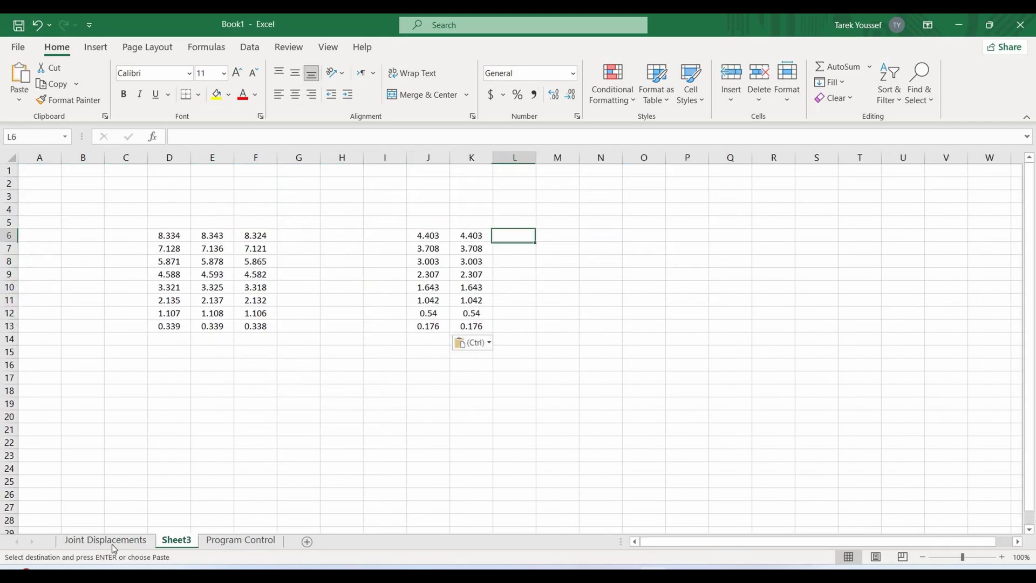
key("Escape")
Filter ELFy to step 3 and paste its Uy values into Sheet3
left_click(105, 540)
left_click(376, 184)
left_click(240, 366)
left_click(237, 378)
left_click(299, 470)
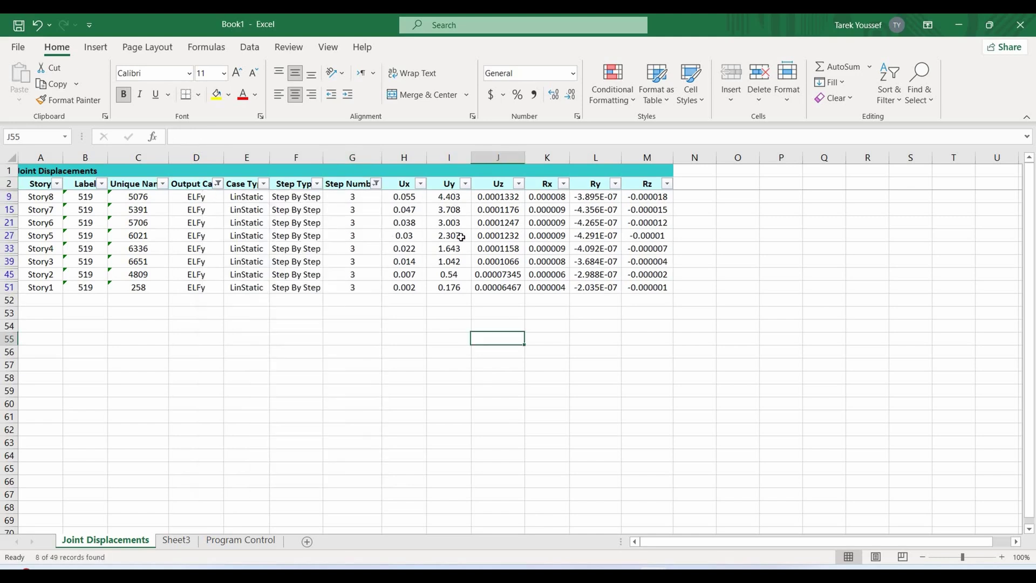
left_click_drag(450, 197, 456, 289)
key("ctrl+c")
key("ctrl+Page_Down")
key("ctrl+v")
left_click(539, 236)
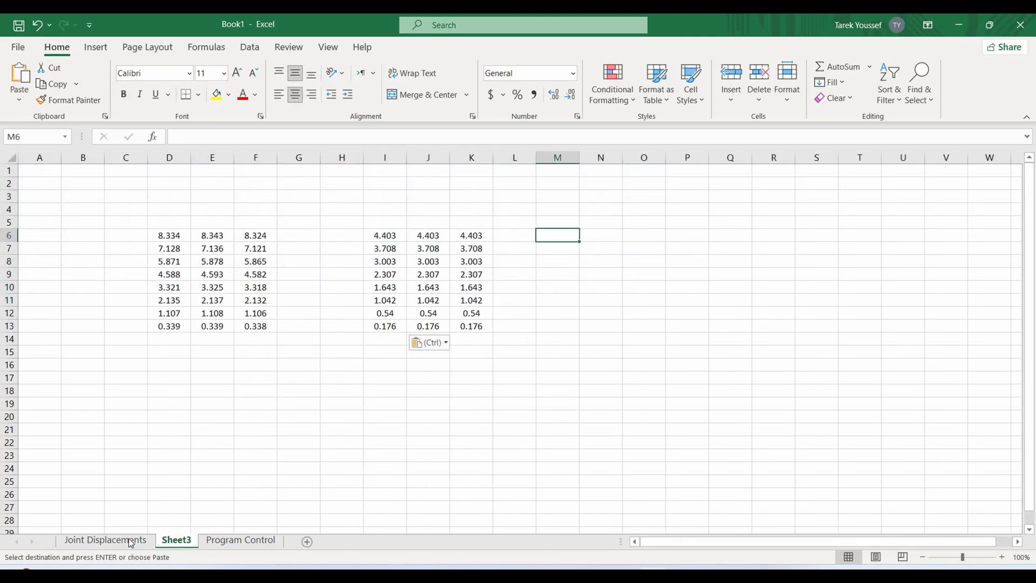
key("Escape")
Filter ELFy to step 1 and copy its Uy values
left_click(131, 540)
left_click(377, 184)
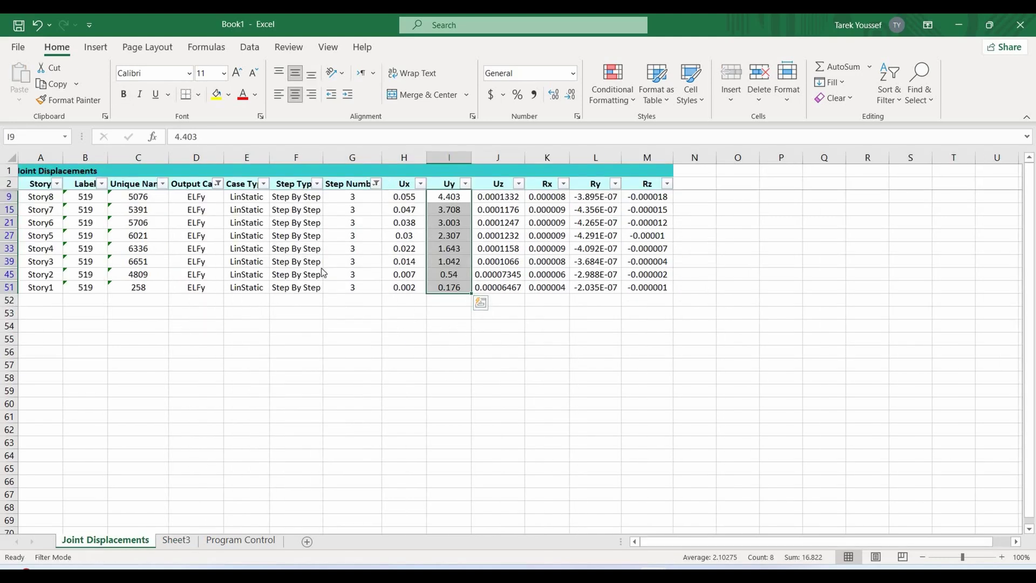
left_click(237, 354)
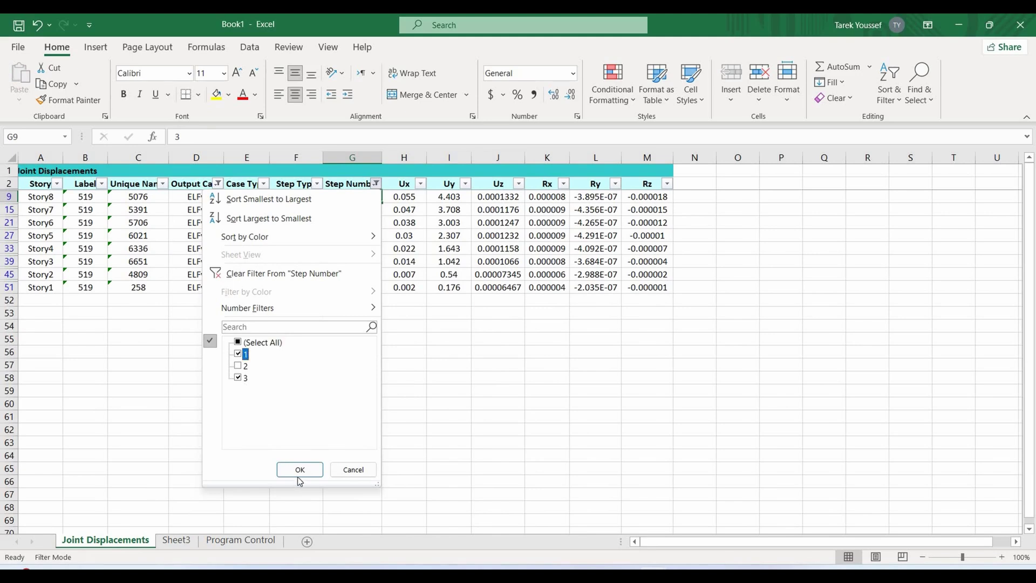
left_click(237, 377)
left_click(299, 469)
left_click_drag(449, 197, 457, 291)
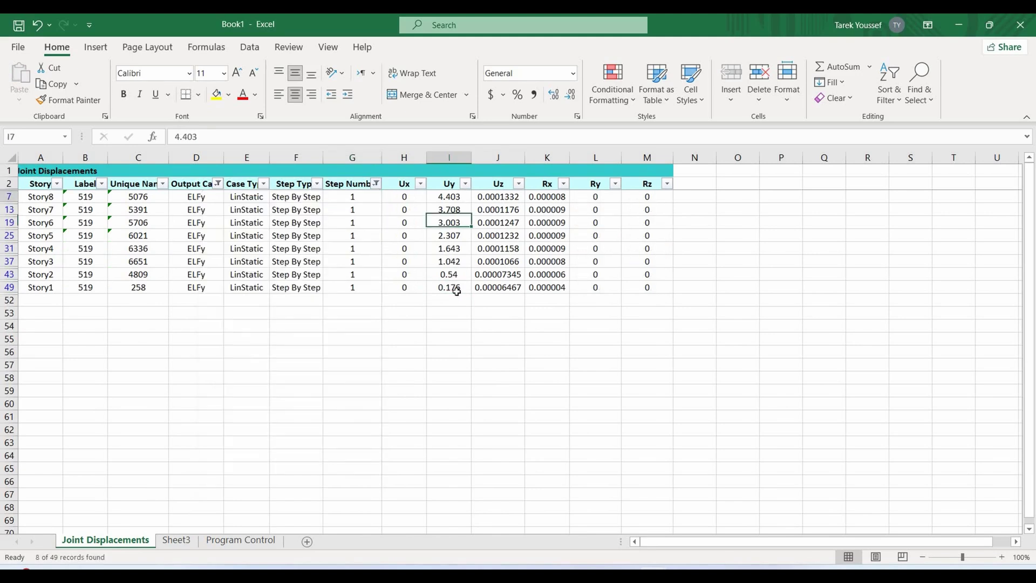
key("ctrl+c")
Copy the Sheet3 Ux block D6:F13 for steps 1–3 over to the seismic workbook
left_click(177, 540)
left_click_drag(511, 252, 511, 261)
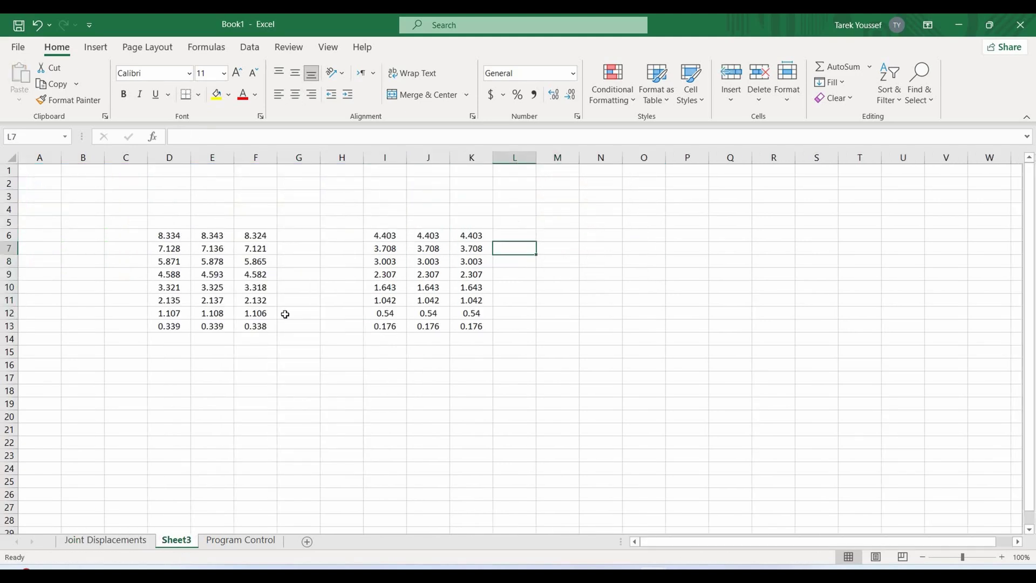
left_click_drag(169, 236, 275, 329)
key("ctrl+c")
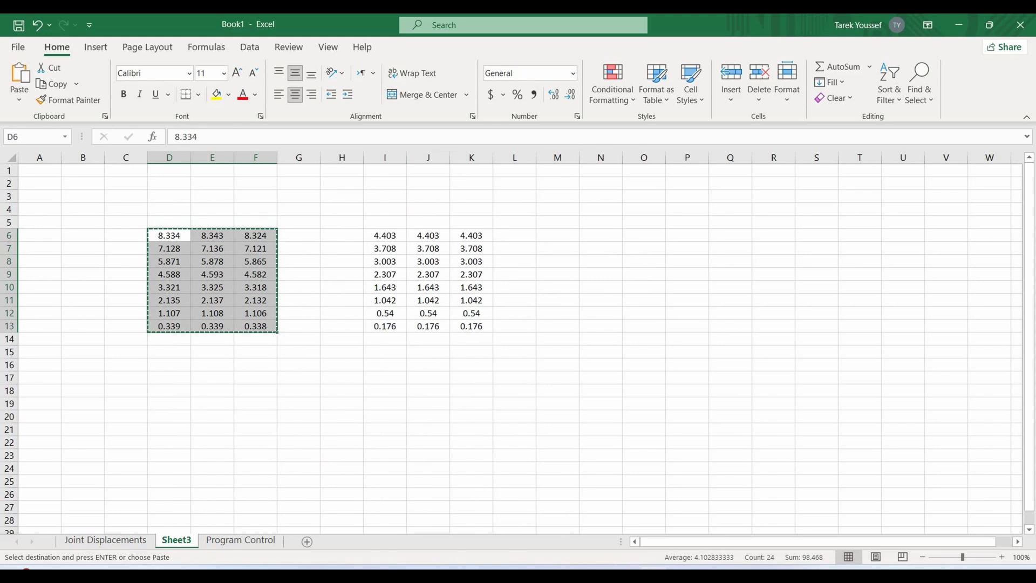
key("alt+Tab")
Paste the Ux step block at K36, then paste its values into the ELFx Center of Mass Step 1–3 columns at F48
left_click(404, 414)
key("Return")
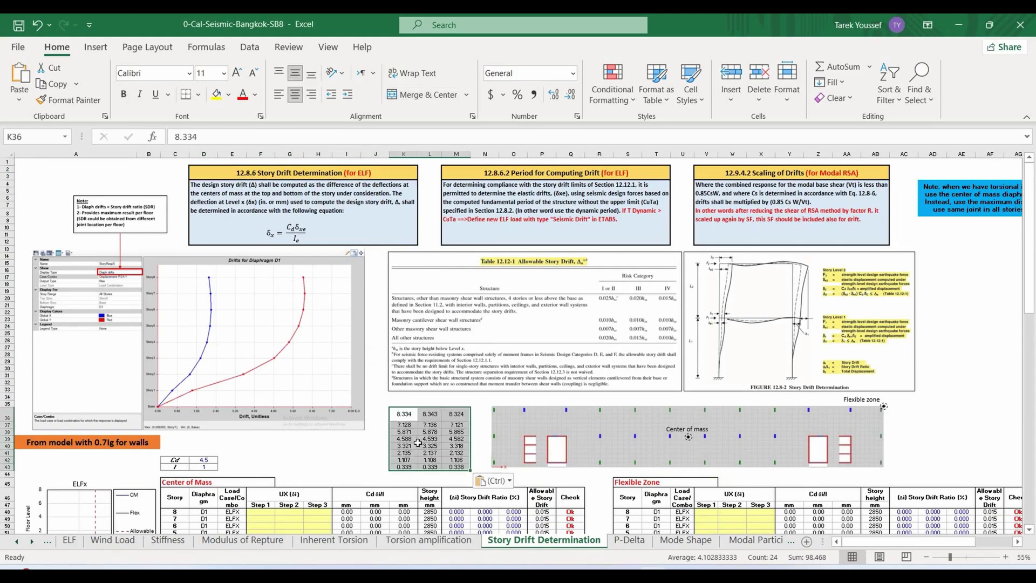
key("ctrl+c")
scroll(257, 490, "down", 1)
left_click(259, 490)
key("alt+h")
key("v")
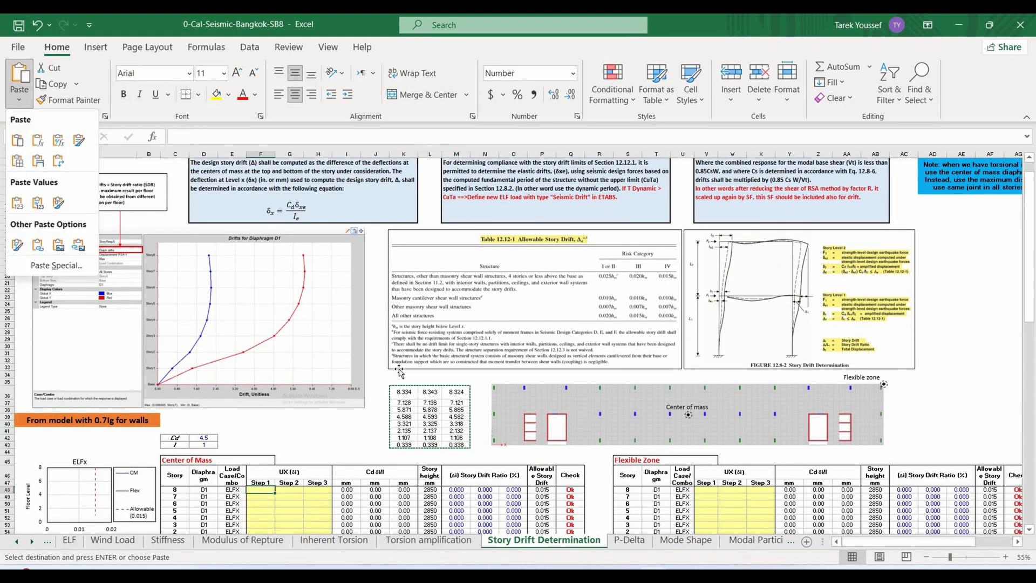
key("v")
scroll(403, 245, "down", 10)
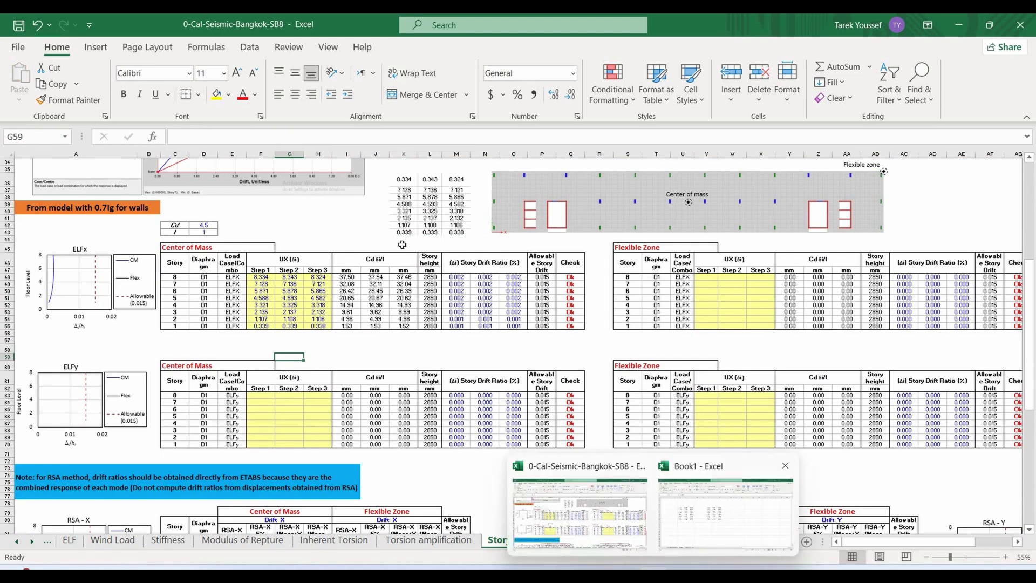
Copy Uy steps I6:K13 from Book1 and paste them as values into the ELFy Step 1–3 columns at F63
key("alt+Tab")
left_click_drag(474, 324, 370, 234)
key("ctrl+c")
key("alt+Tab")
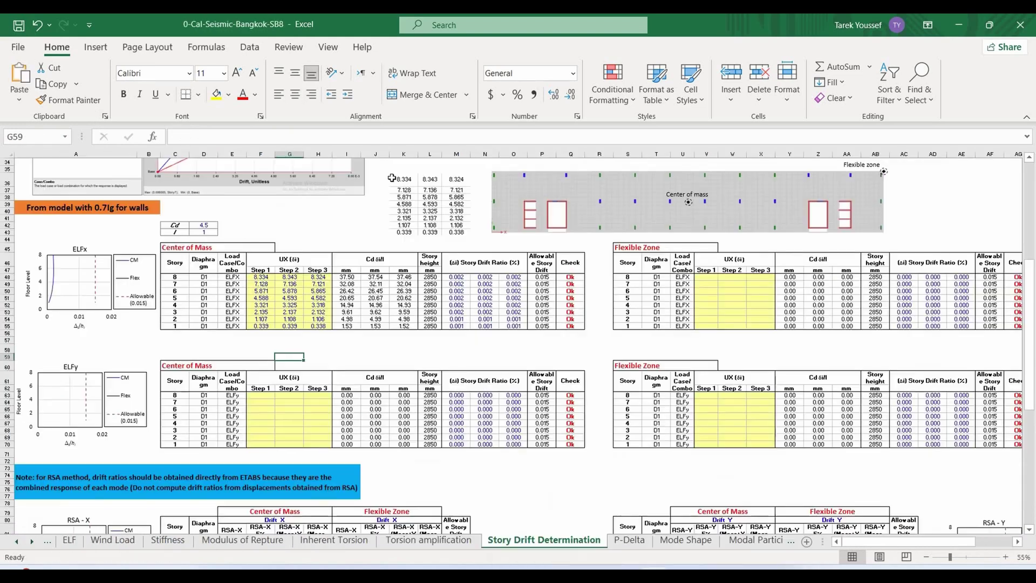
left_click(392, 178)
key("ctrl+v")
key("ctrl+c")
left_click(261, 395)
key("alt+h")
key("v")
key("v")
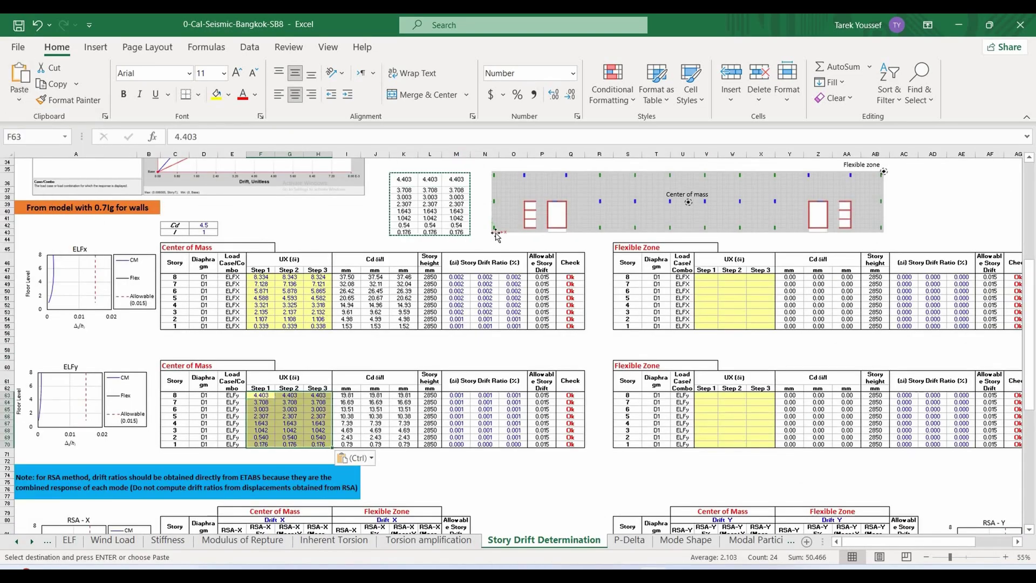
left_click(494, 239)
scroll(904, 215, "up", 2)
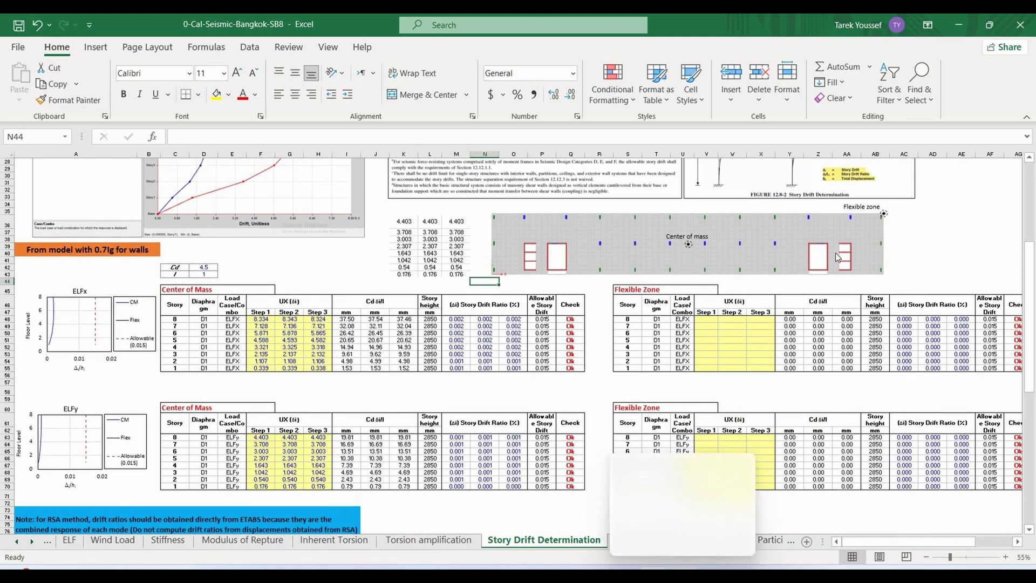
left_click(724, 508)
scroll(909, 303, "up", 5)
Select flexible-zone corner joint 1089 and export its ELFx/ELFy Joint Displacements table to Excel
left_click(806, 177)
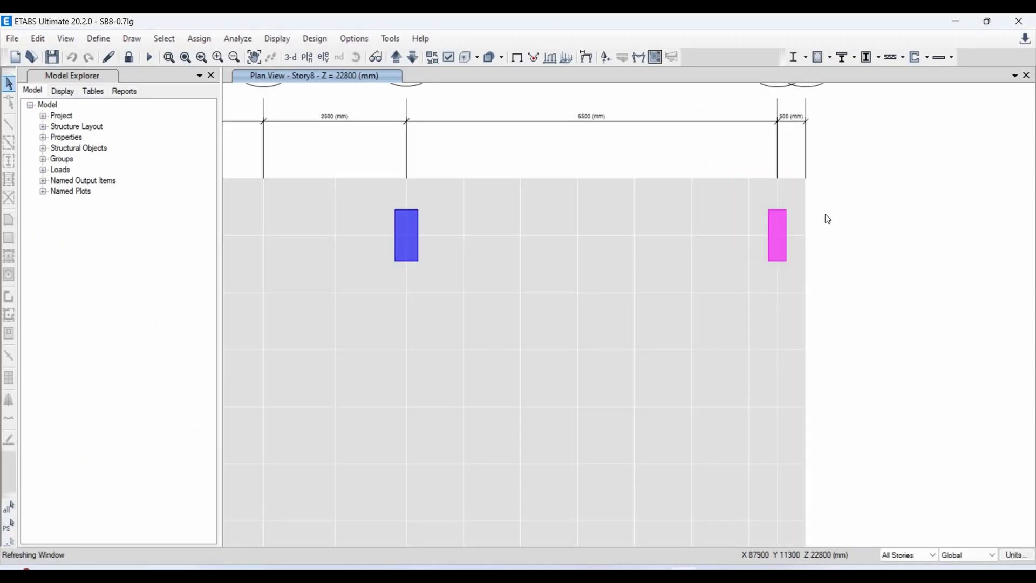
left_click(271, 41)
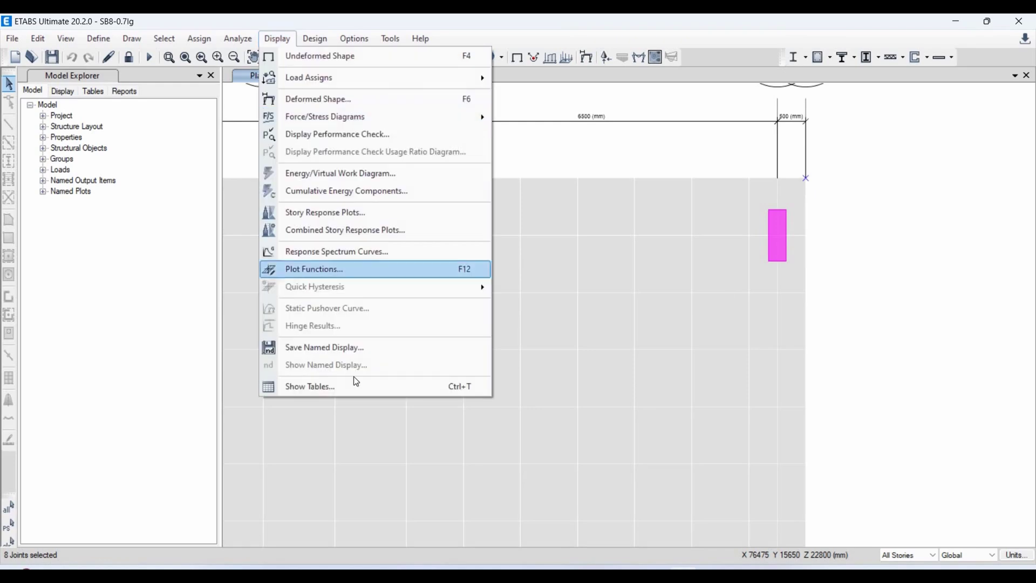
left_click(340, 386)
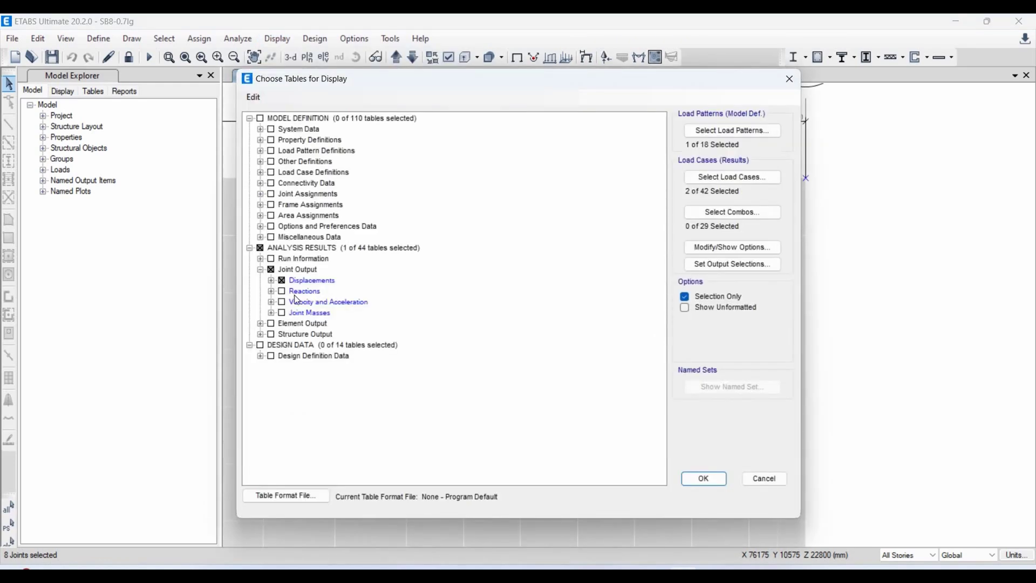
left_click(705, 480)
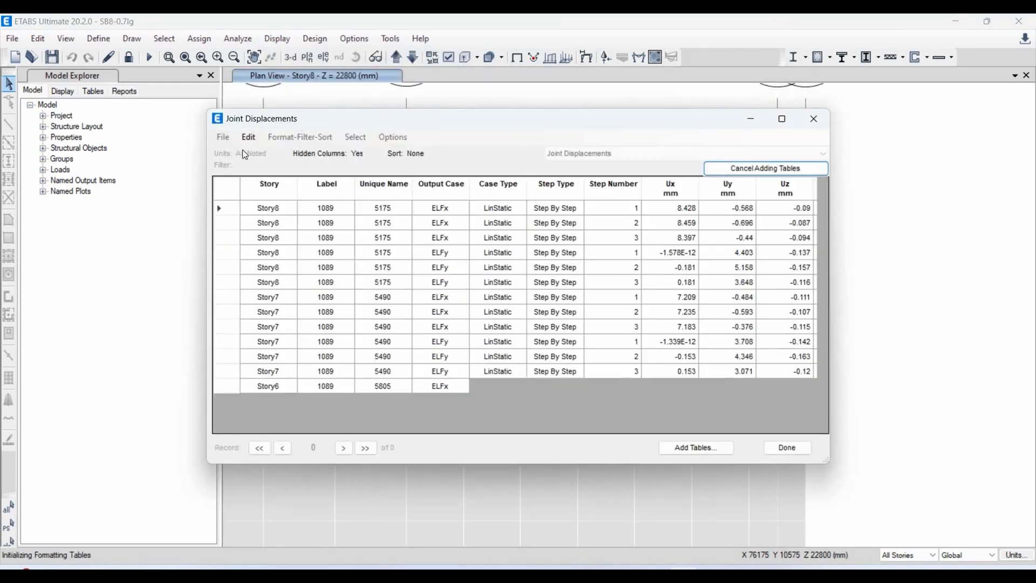
left_click(223, 137)
mouse_move(242, 151)
left_click(467, 154)
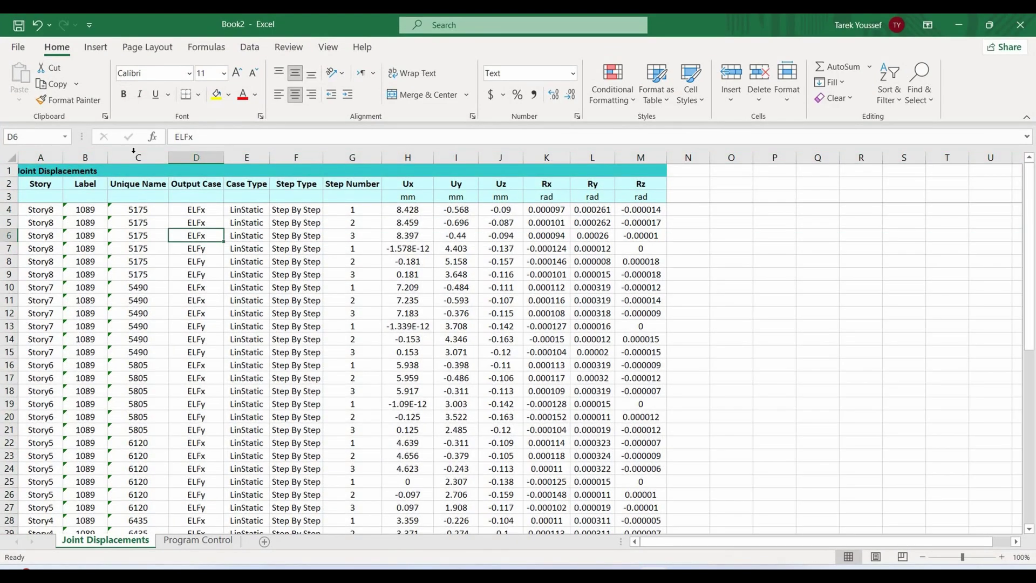
Add header filters to the exported displacement table, filter Output Case, and return to the ELFX drift table
left_click(32, 181)
key("ctrl+shift+Right")
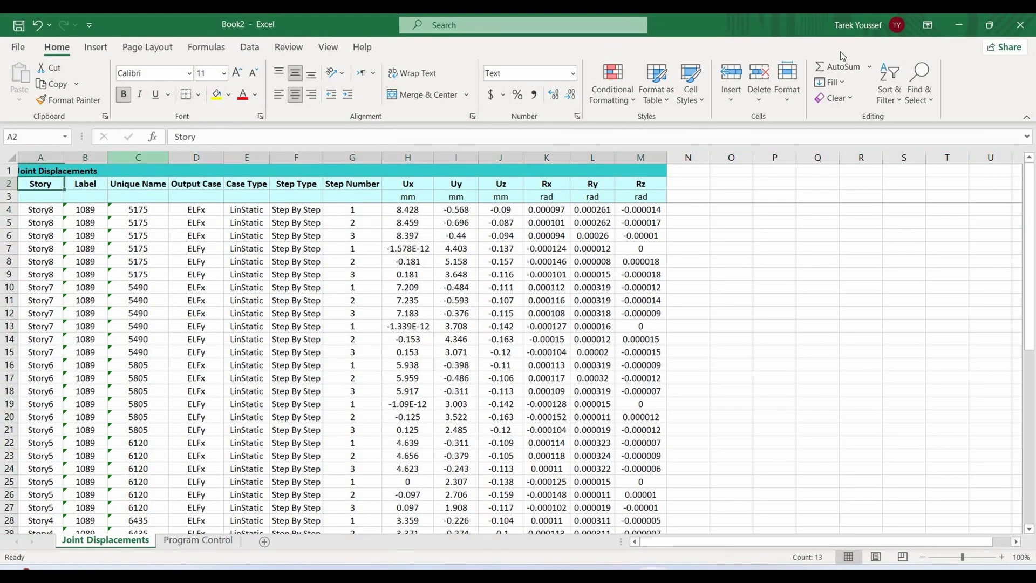
key("alt+h")
key("s")
key("f")
left_click(190, 182)
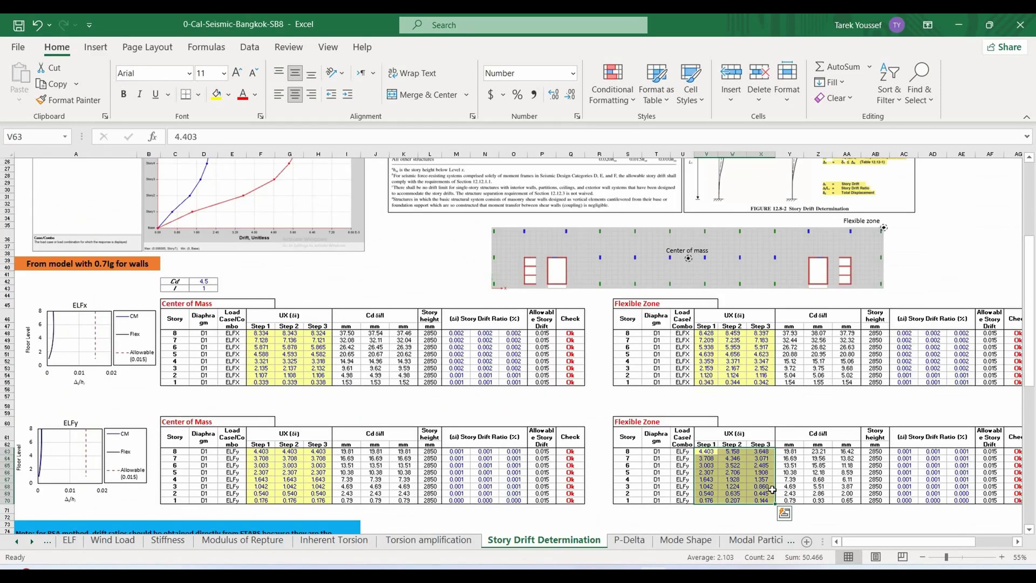
key("Escape")
left_click_drag(175, 318, 572, 382)
scroll(883, 560, "up", 4, "ctrl")
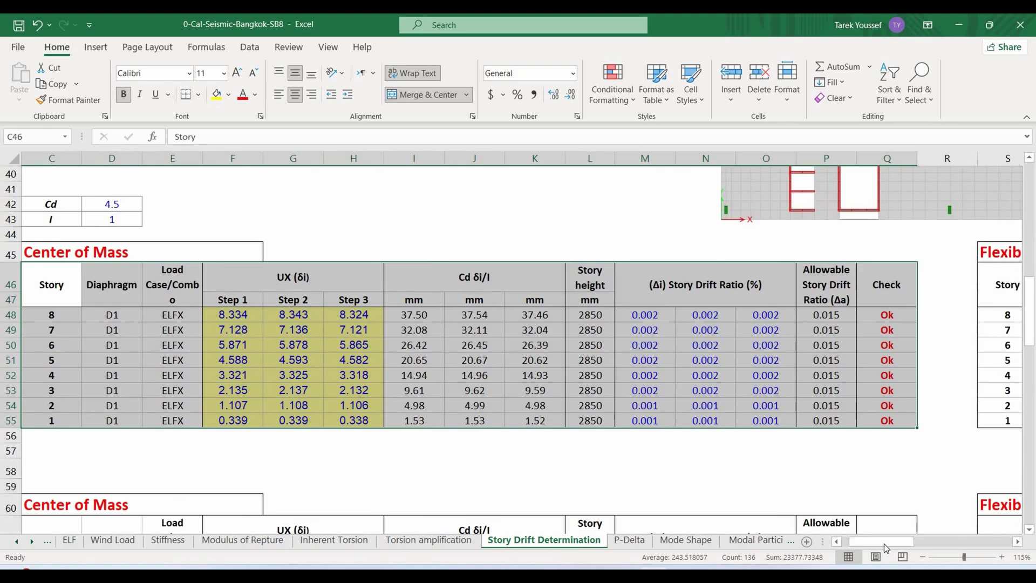
left_click_drag(885, 542, 877, 542)
left_click(719, 468)
left_click(719, 315)
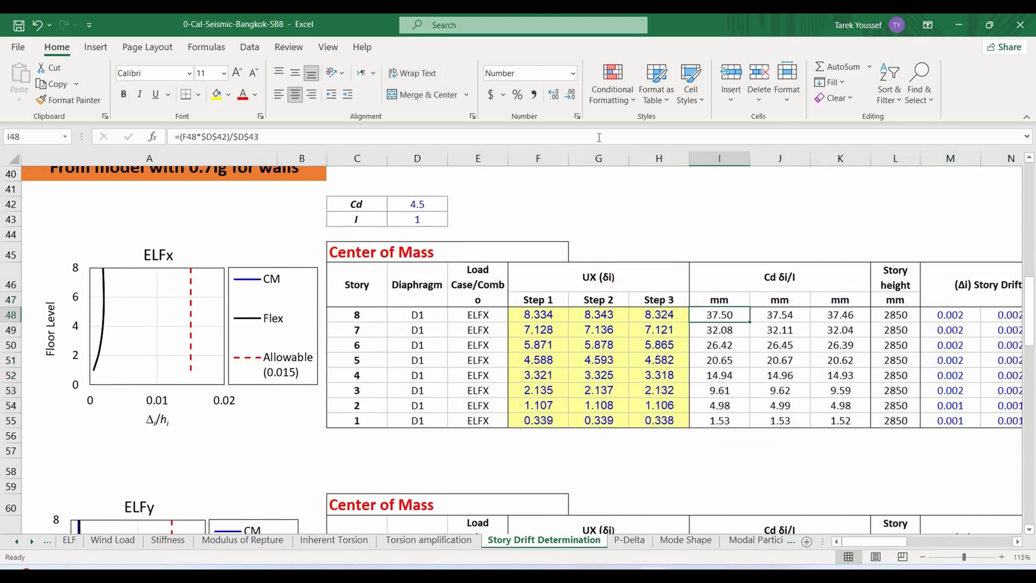
key("F2")
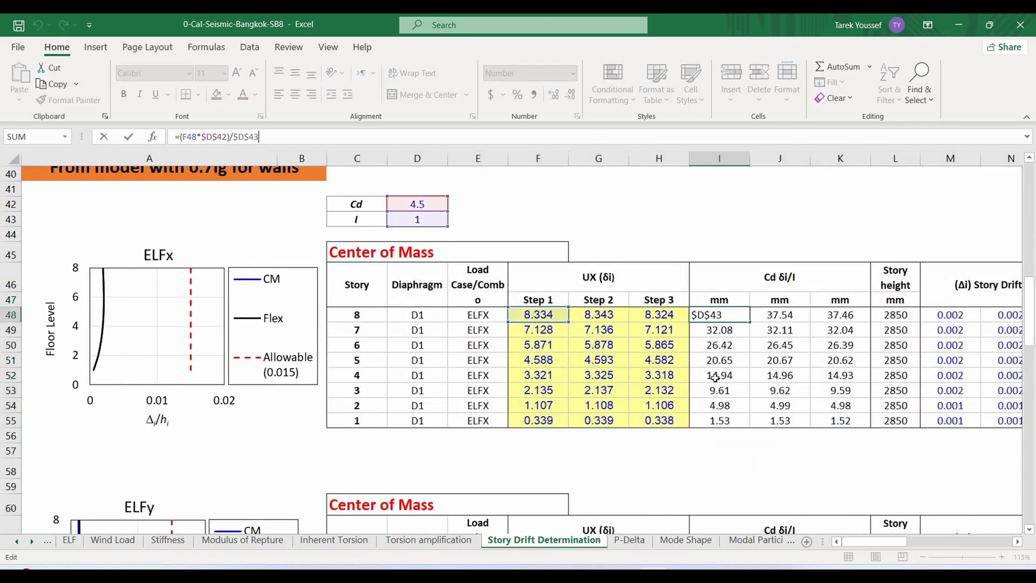
left_click(814, 452)
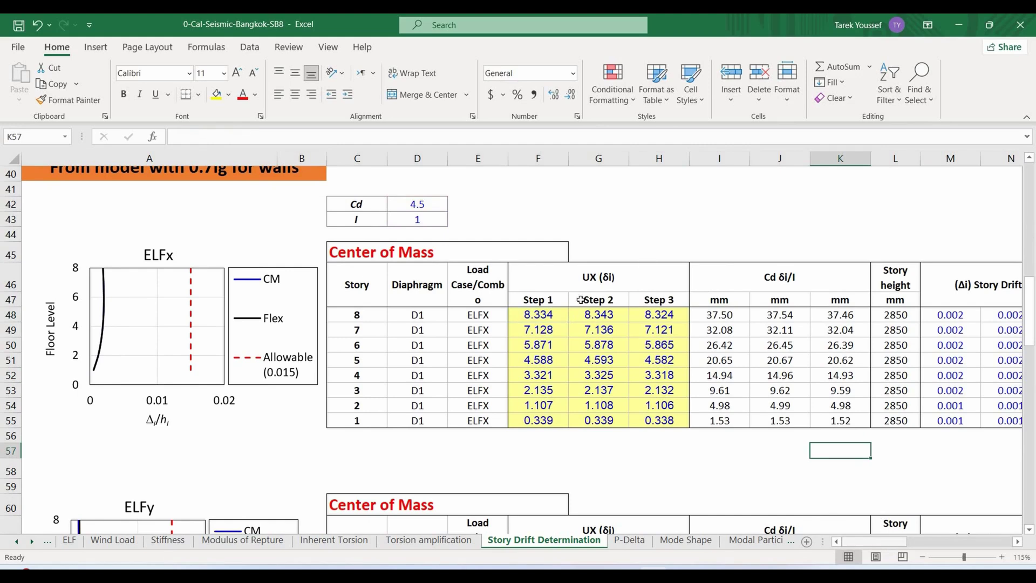
scroll(572, 310, "right", 5)
scroll(569, 316, "right", 1)
left_click_drag(590, 314, 590, 420)
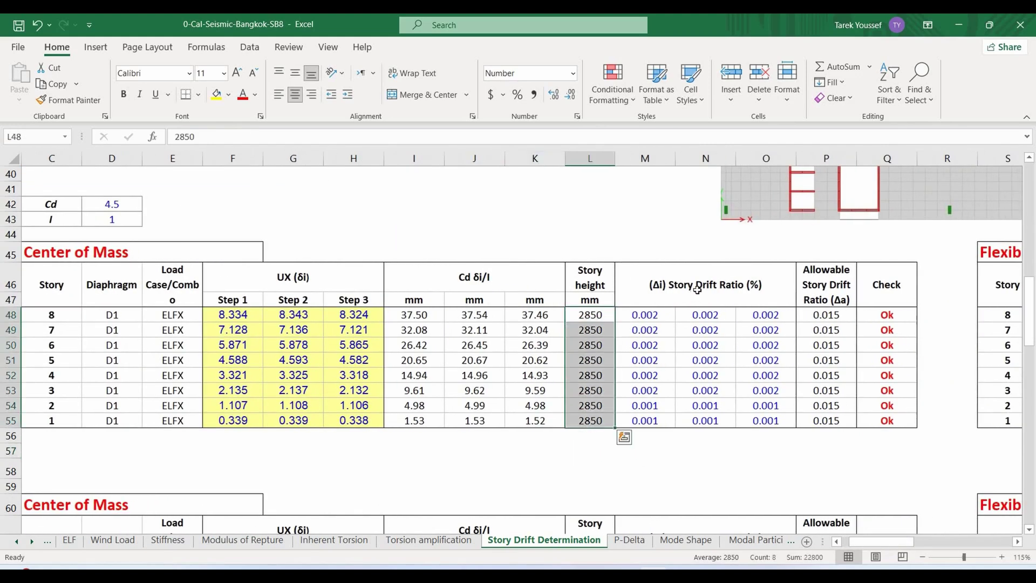
left_click(703, 299)
key("Down")
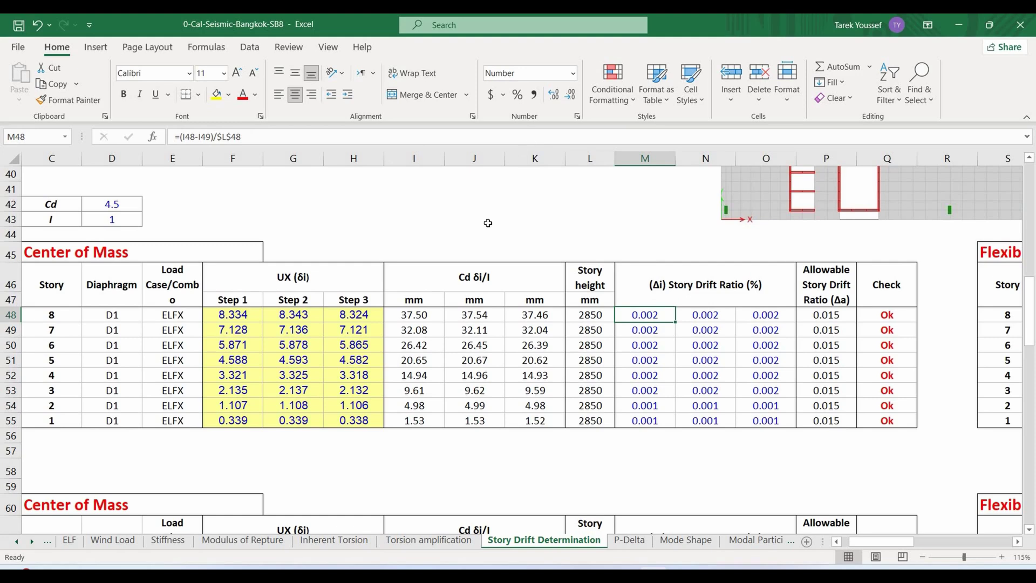
key("F2")
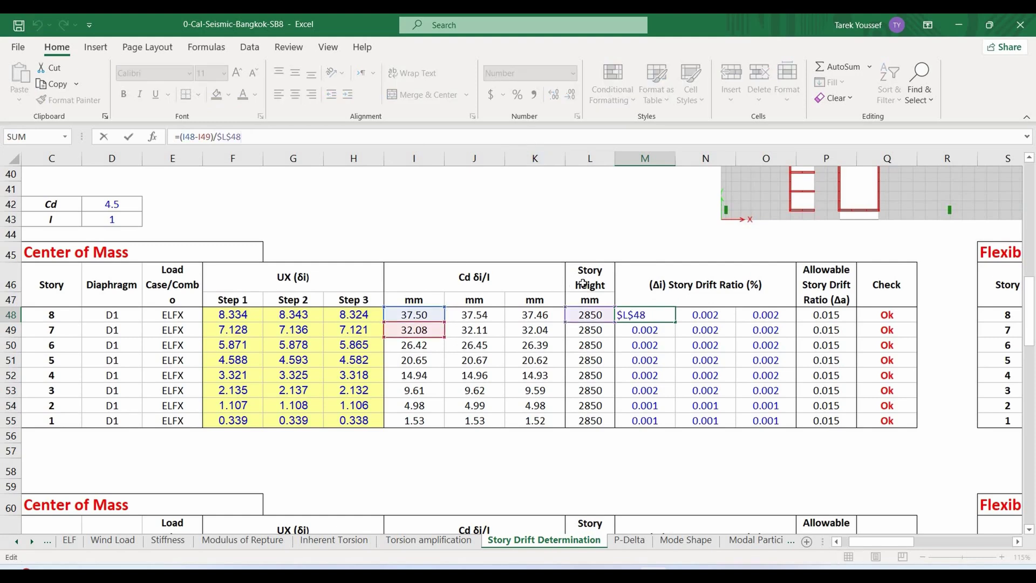
left_click(722, 470)
left_click_drag(826, 315, 827, 422)
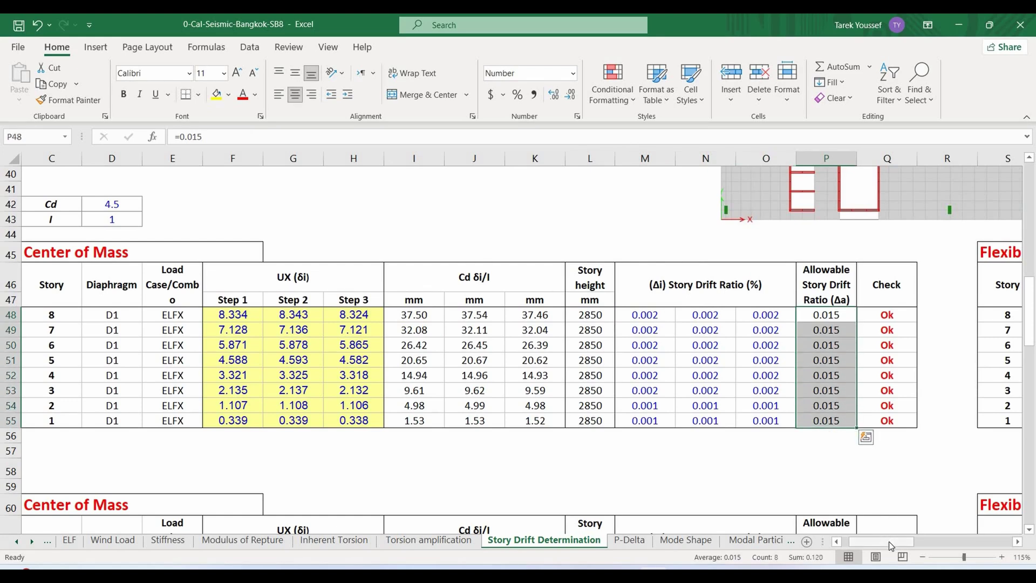
scroll(889, 542, "up", 12)
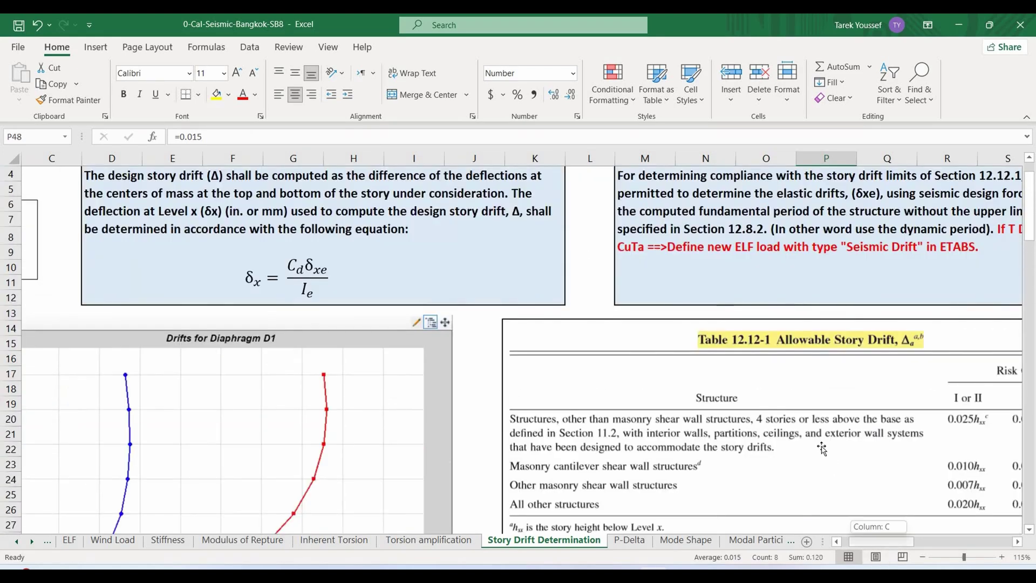
scroll(822, 448, "right", 3)
scroll(753, 402, "down", 3)
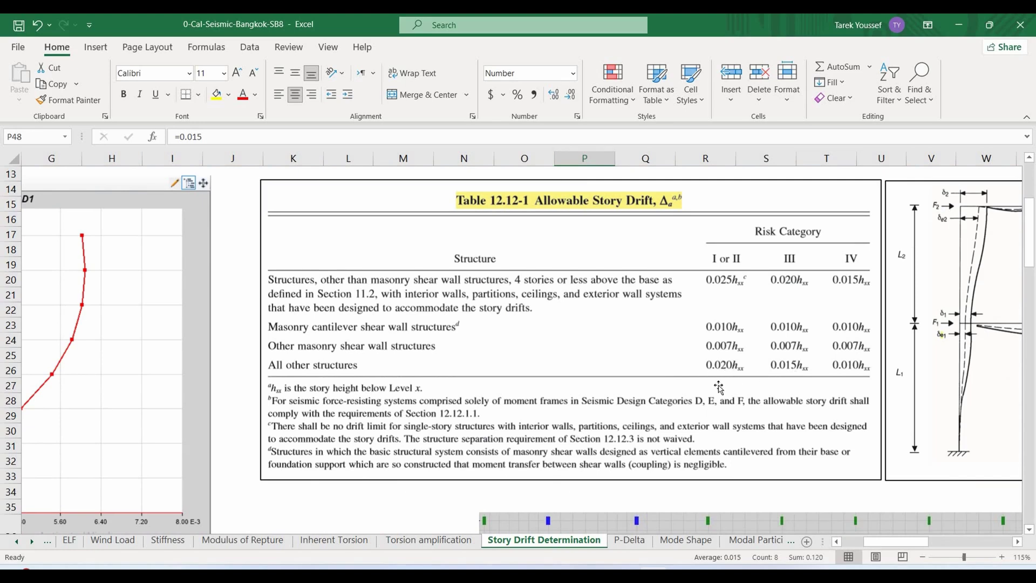
scroll(593, 404, "down", 8)
scroll(659, 434, "down", 1)
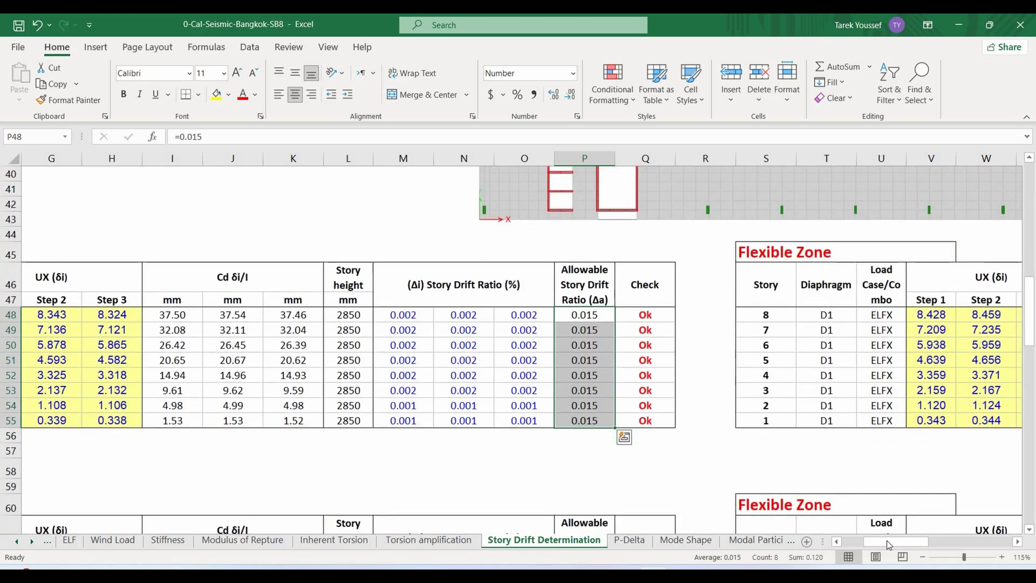
scroll(148, 364, "left", 2)
scroll(147, 364, "left", 2)
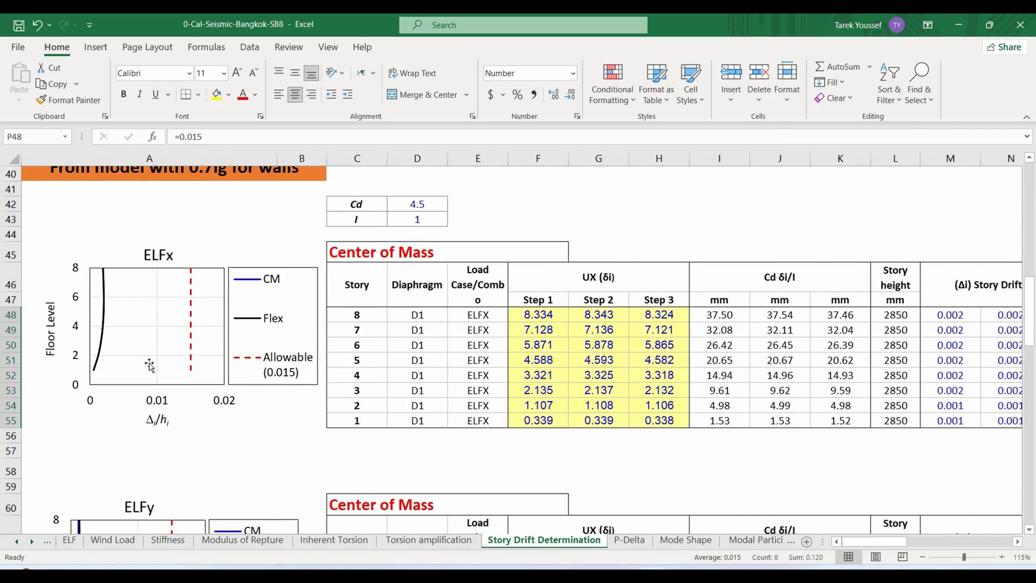
scroll(111, 345, "down", 1, "ctrl")
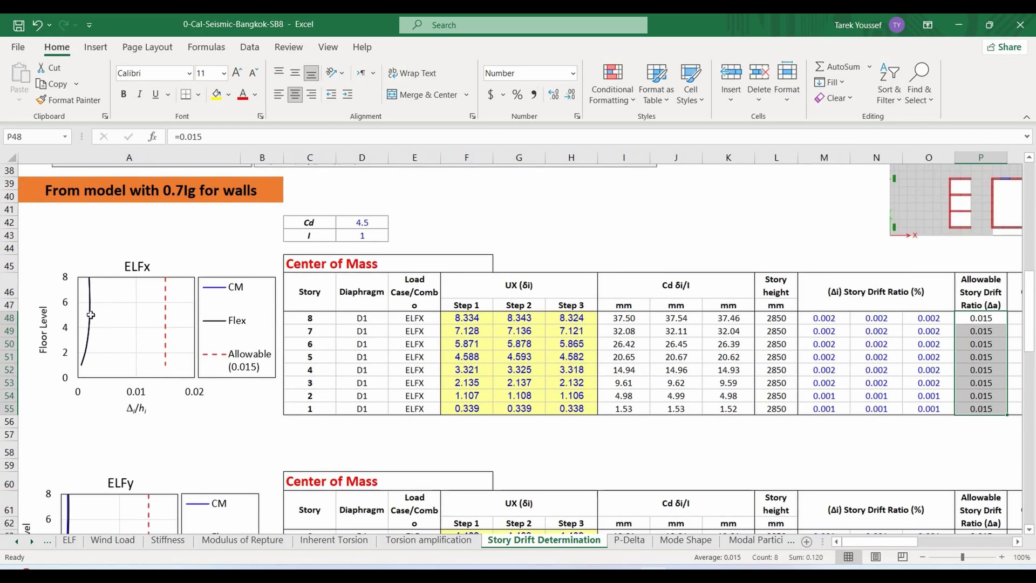
Review the ELFx drift chart, zoom the sheet out to 55%, and return through the ASCE PDF to ETABS
left_click(90, 317)
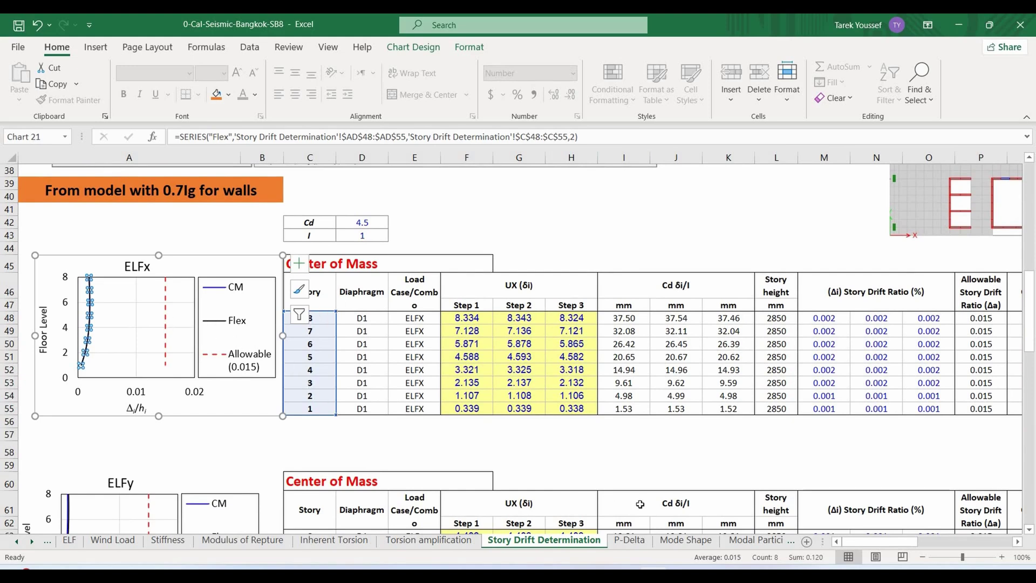
mouse_move(922, 549)
left_mouse_down()
mouse_move(944, 547)
mouse_move(923, 548)
left_mouse_up()
scroll(384, 445, "down", 2, "ctrl")
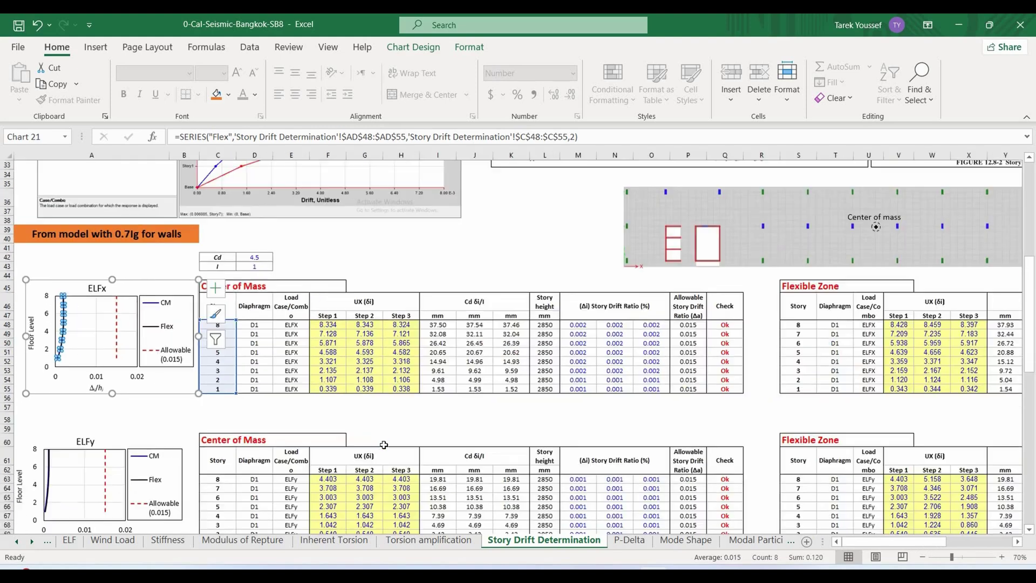
scroll(511, 390, "down", 1, "ctrl")
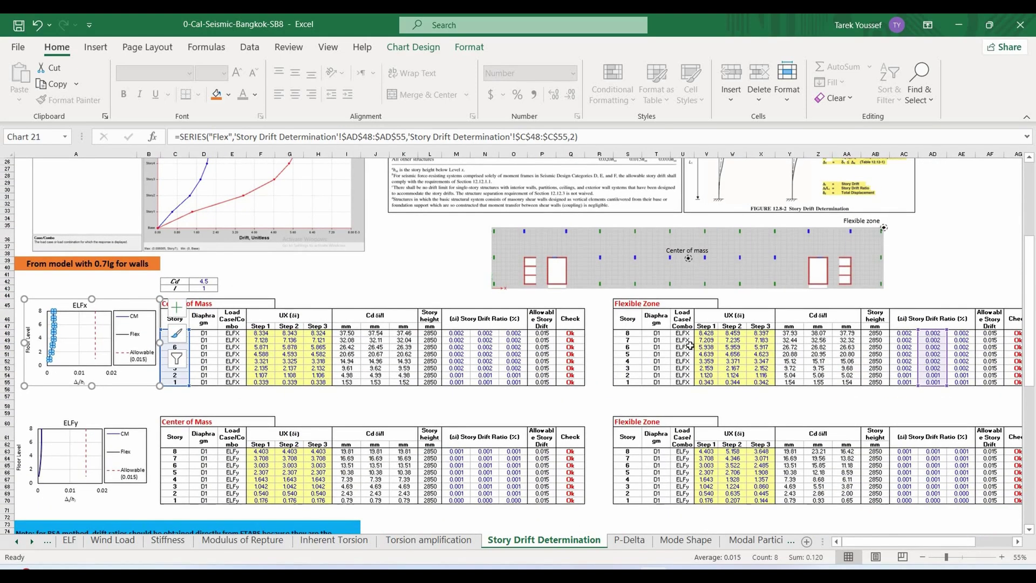
key("Escape")
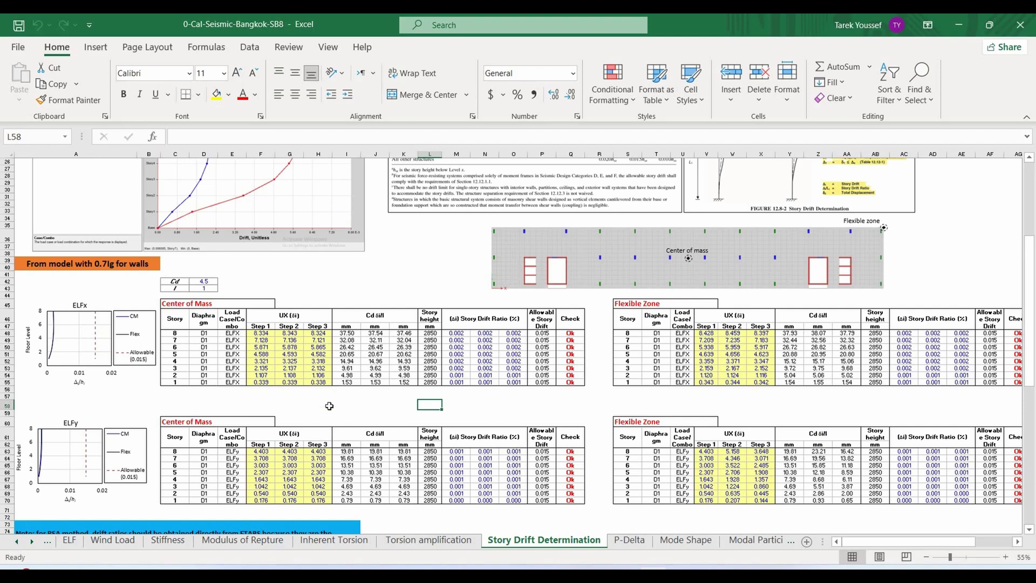
key("alt+Tab")
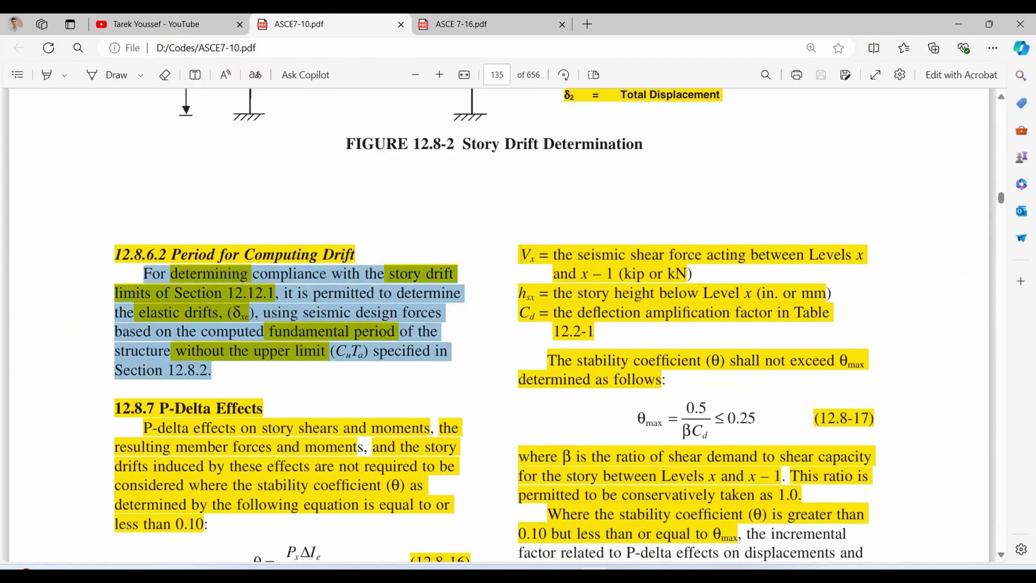
key("alt+Tab")
left_click(102, 38)
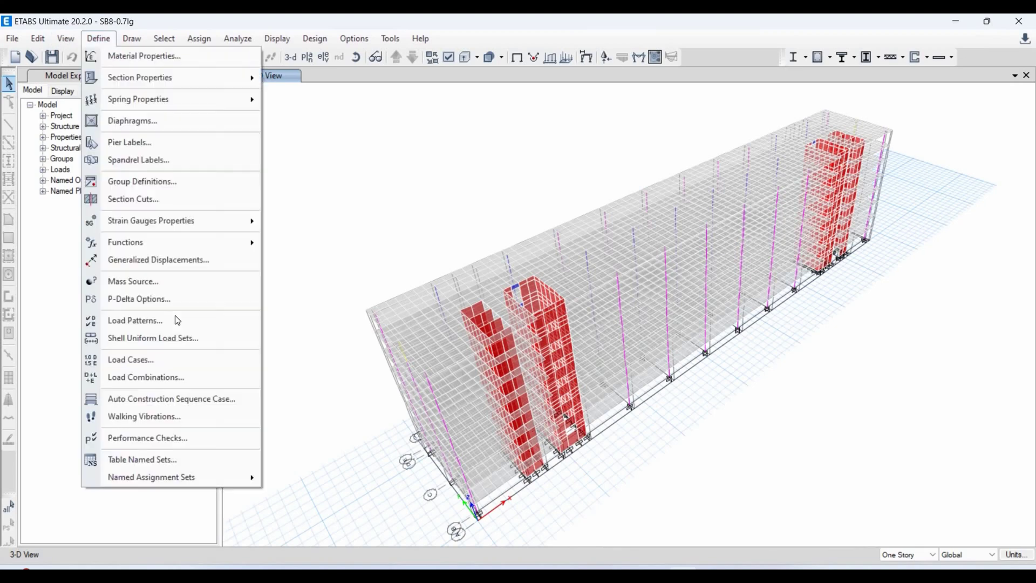
Inspect the ELFx-Drift and ELFy-Drift load patterns, cancel without changes, and return to Excel
left_click(414, 210)
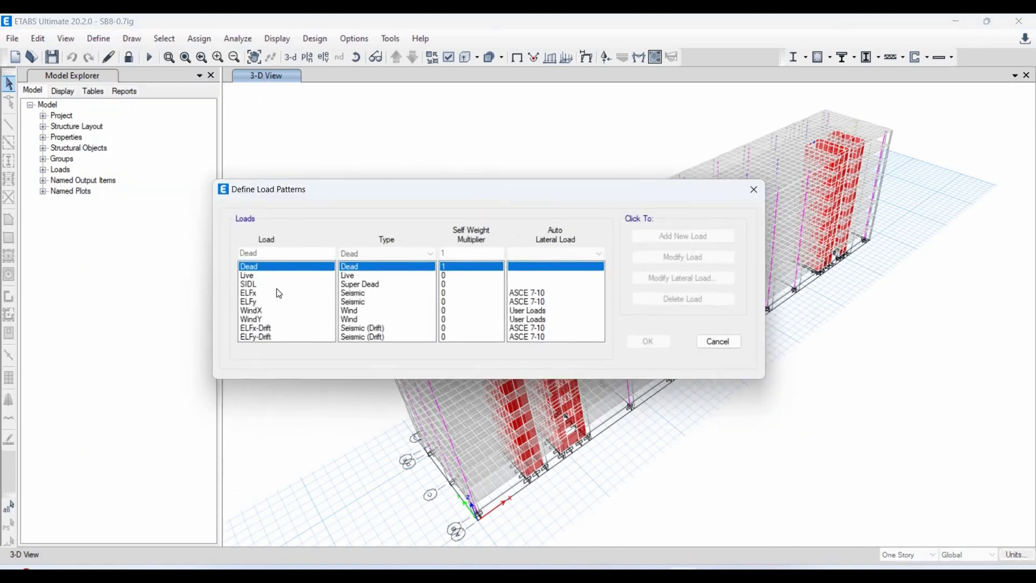
left_click(276, 293)
key("Down")
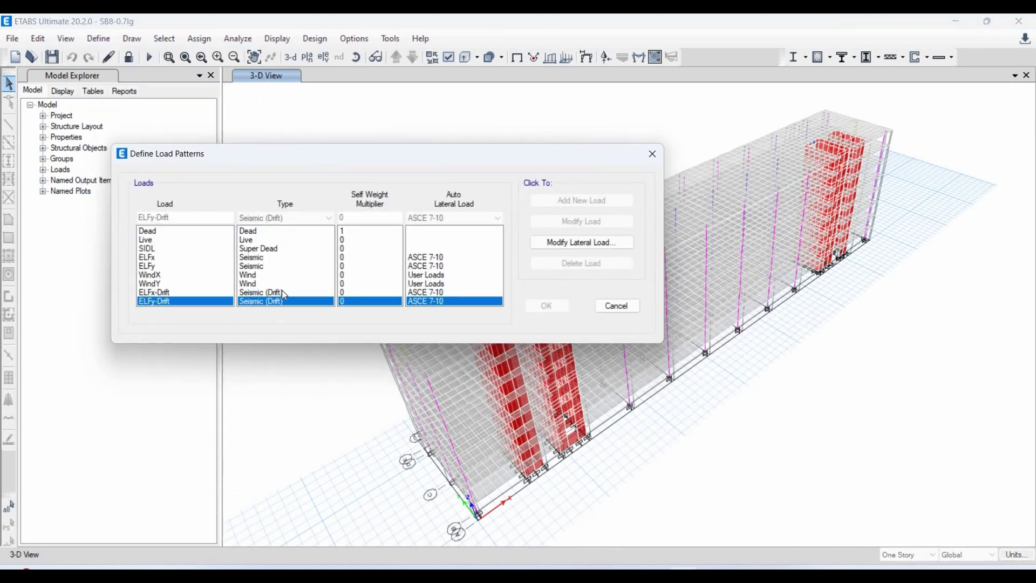
key("Up")
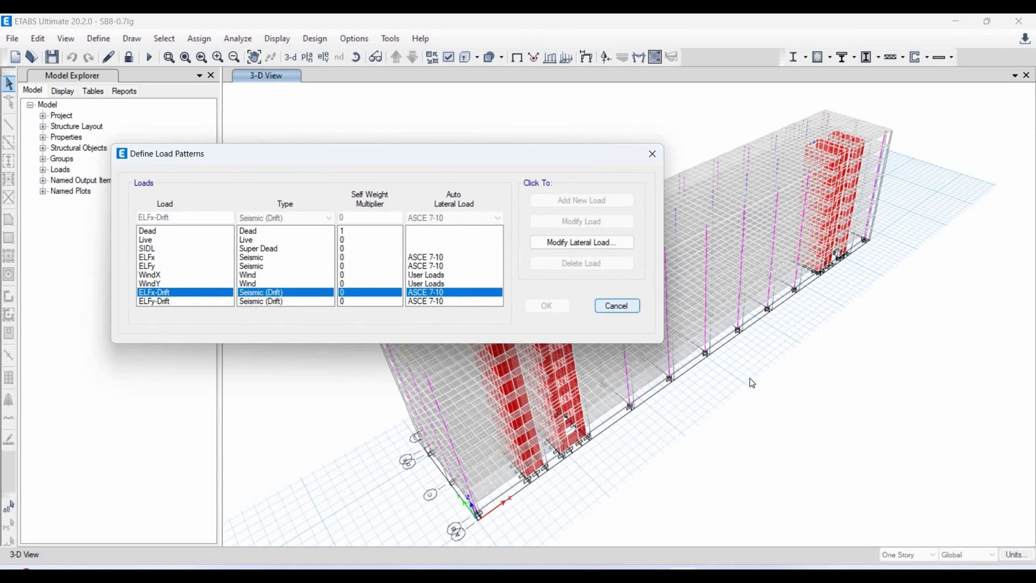
left_click(614, 307)
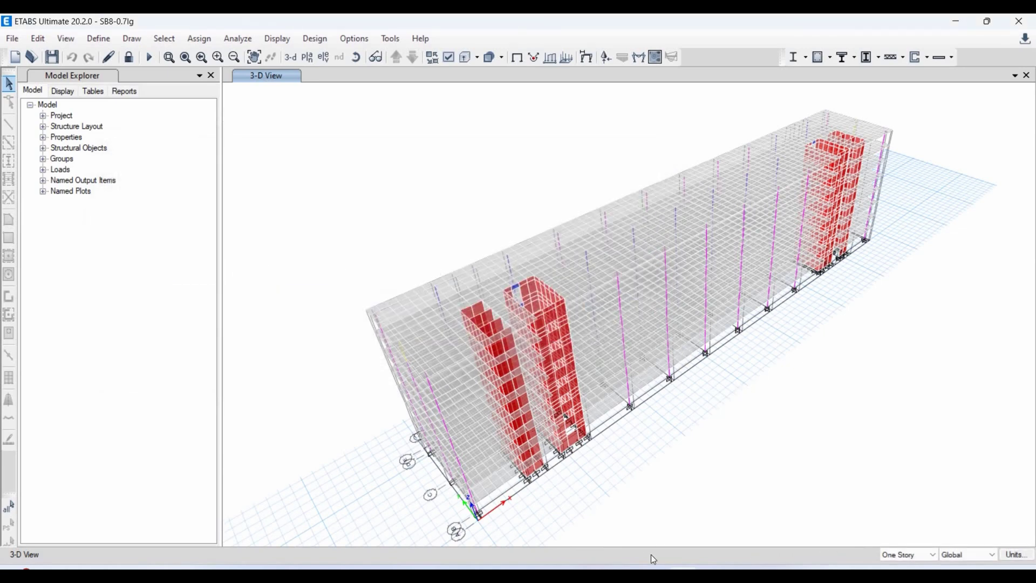
key("alt+Tab")
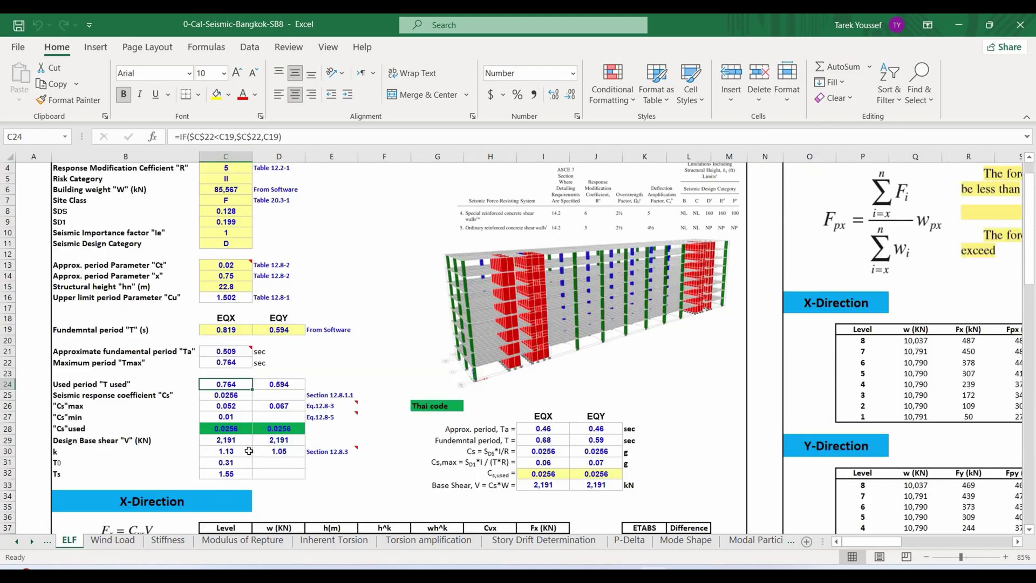
left_click(244, 440)
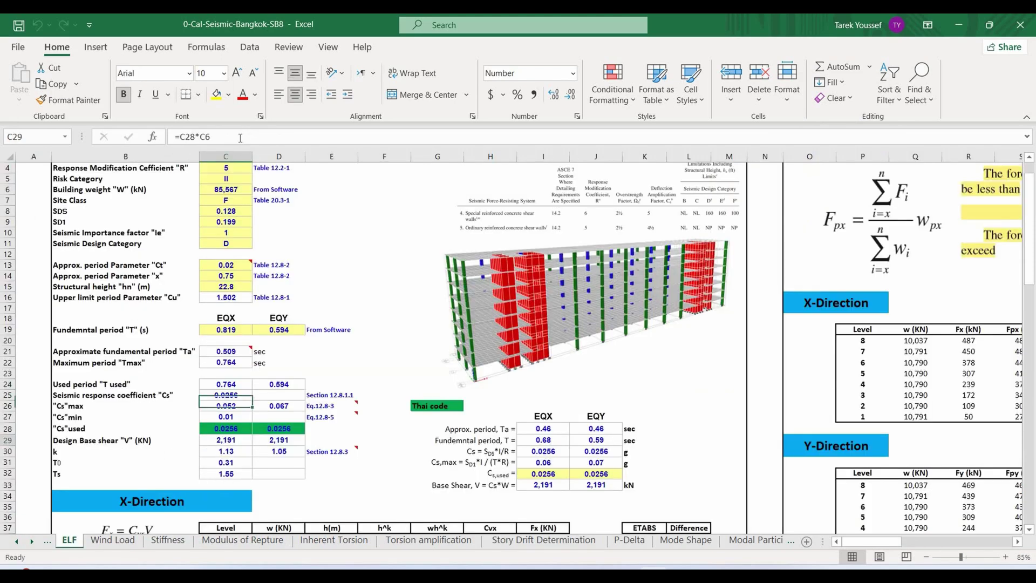
left_click(240, 138)
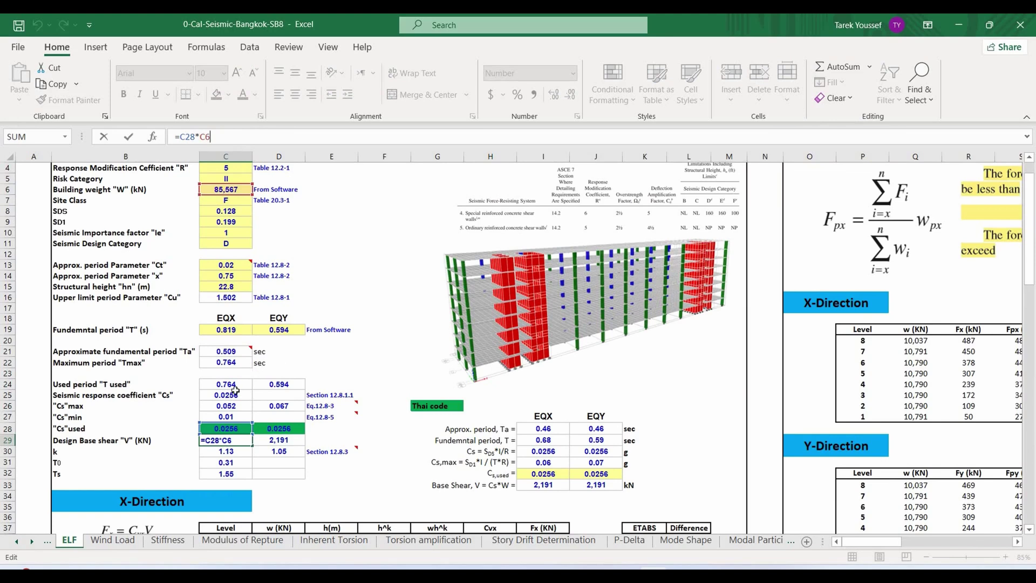
key("Escape")
key("Up")
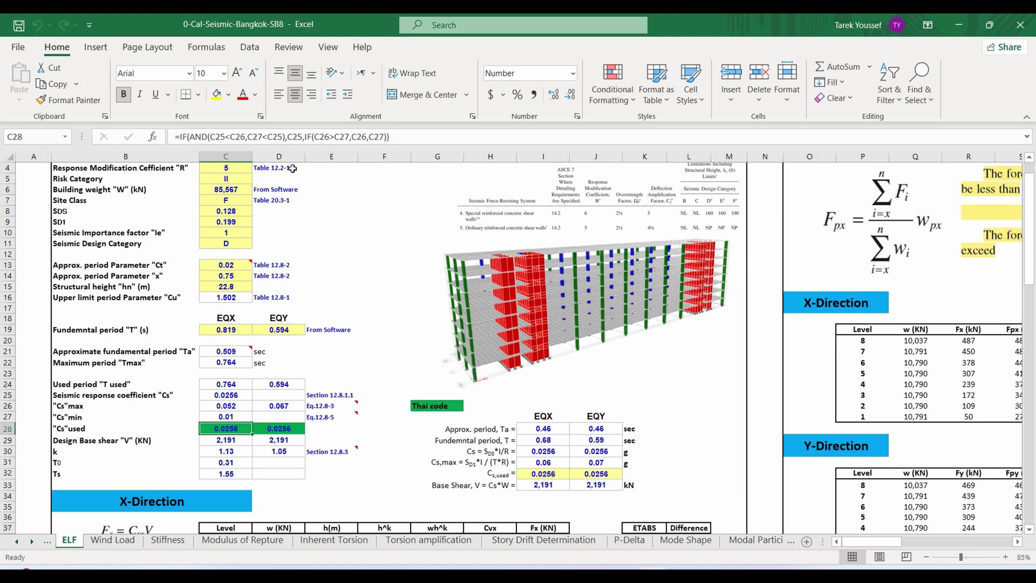
left_click(238, 383)
left_click(308, 135)
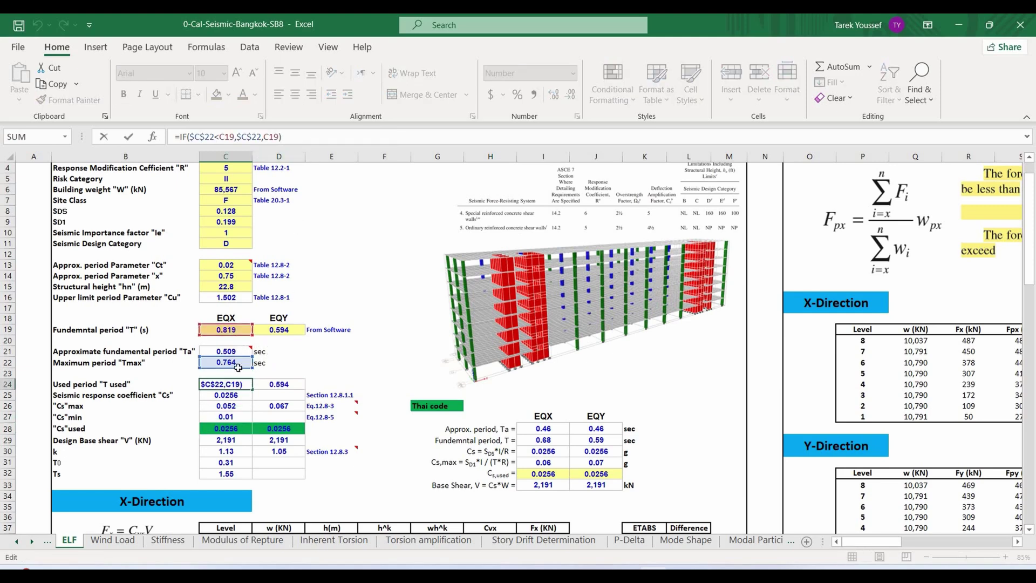
key("Escape")
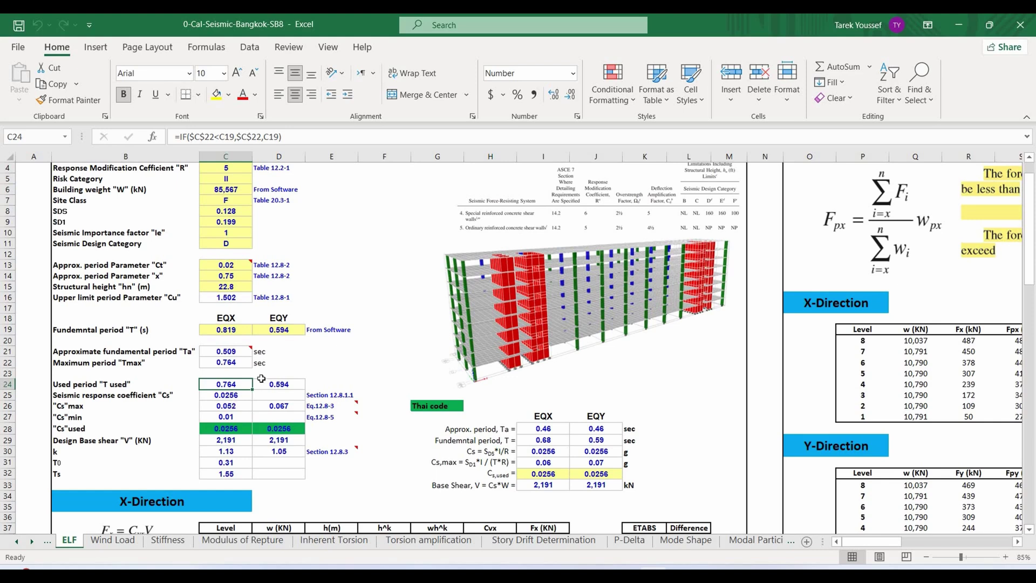
key("Down")
key("Down")
key("F2")
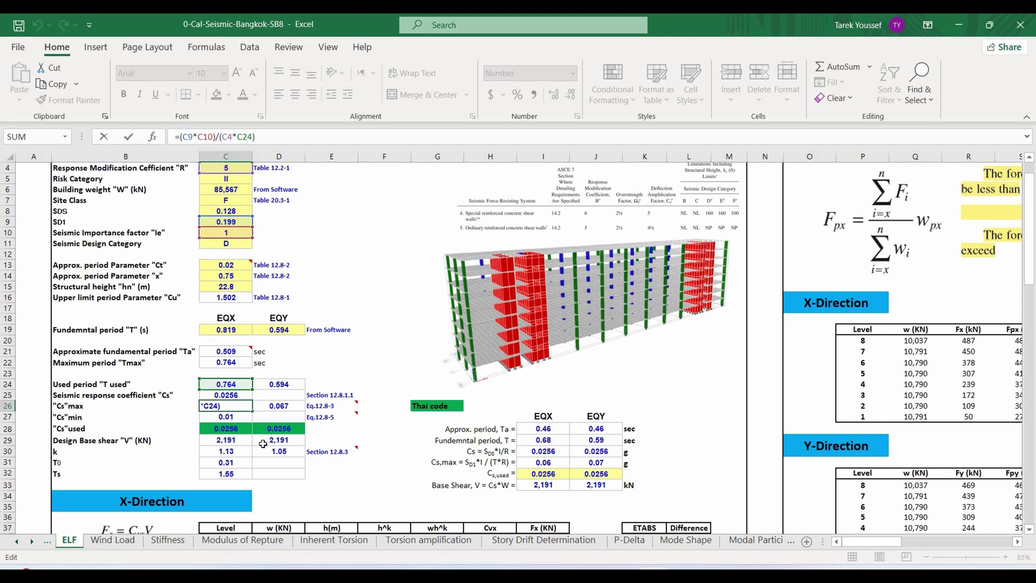
left_click(241, 383)
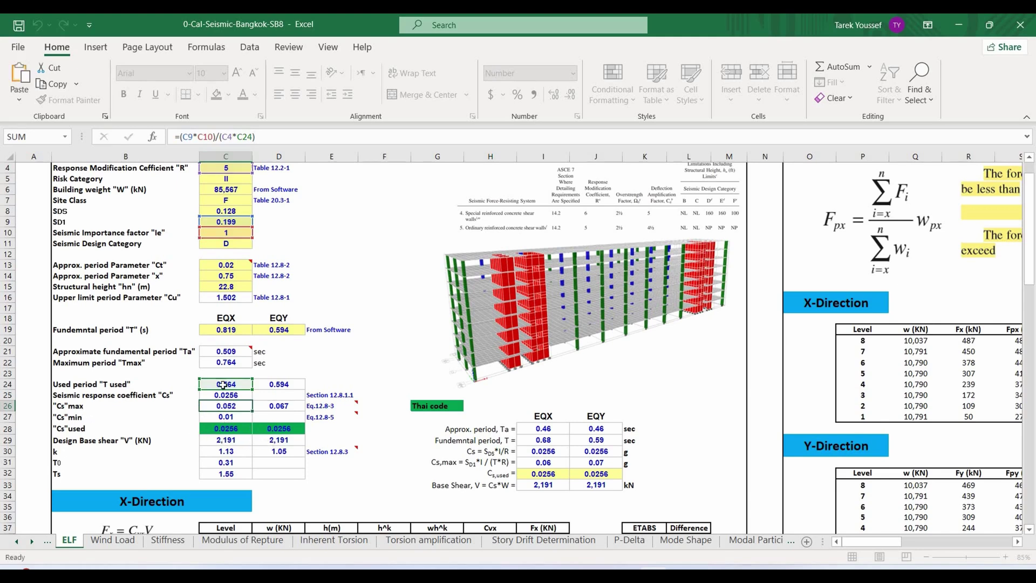
Set C24 to reference the software fundamental period 0.819 as the X used period
type("=")
left_click(226, 330)
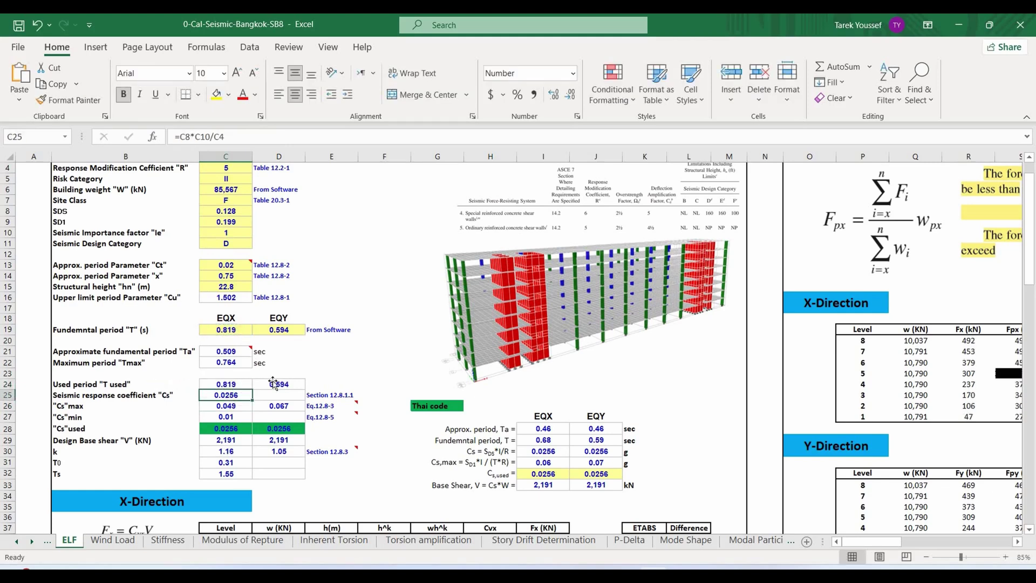
left_click(279, 330)
key("Return")
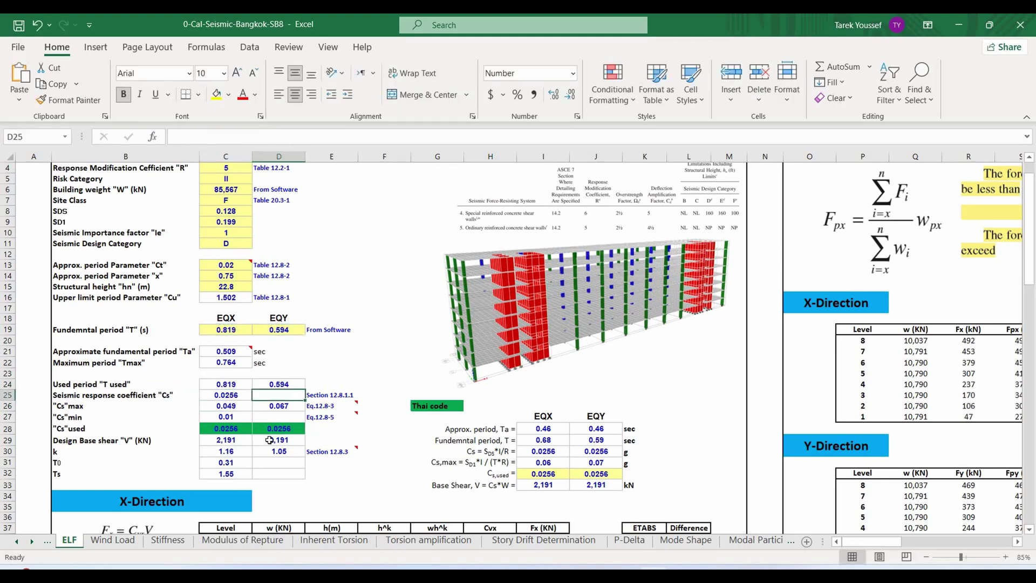
Check the design base shear, Cs max and Cs formula cells, then open the Story Drift Determination sheet
left_click_drag(226, 440, 279, 440)
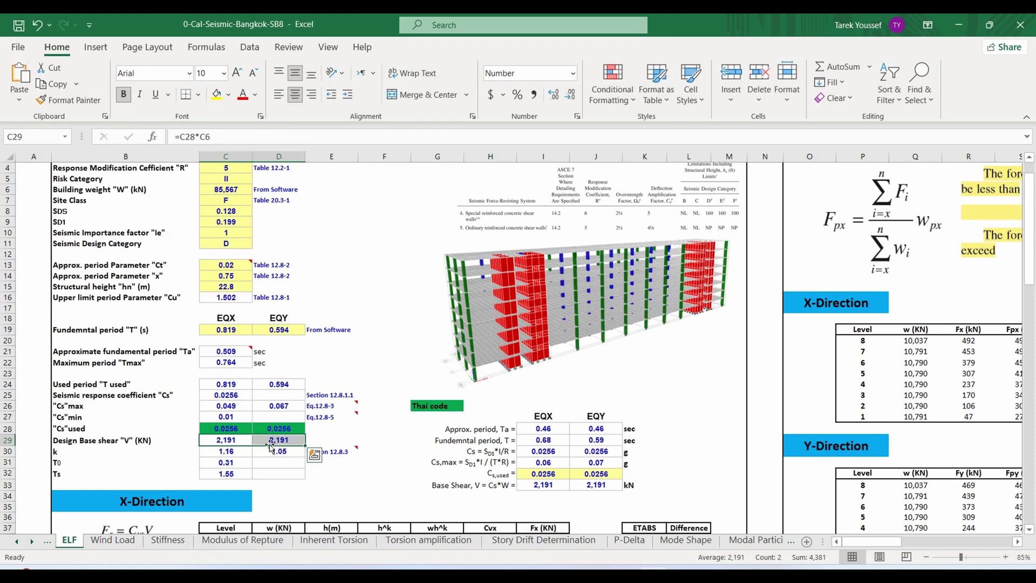
left_click_drag(251, 405, 270, 405)
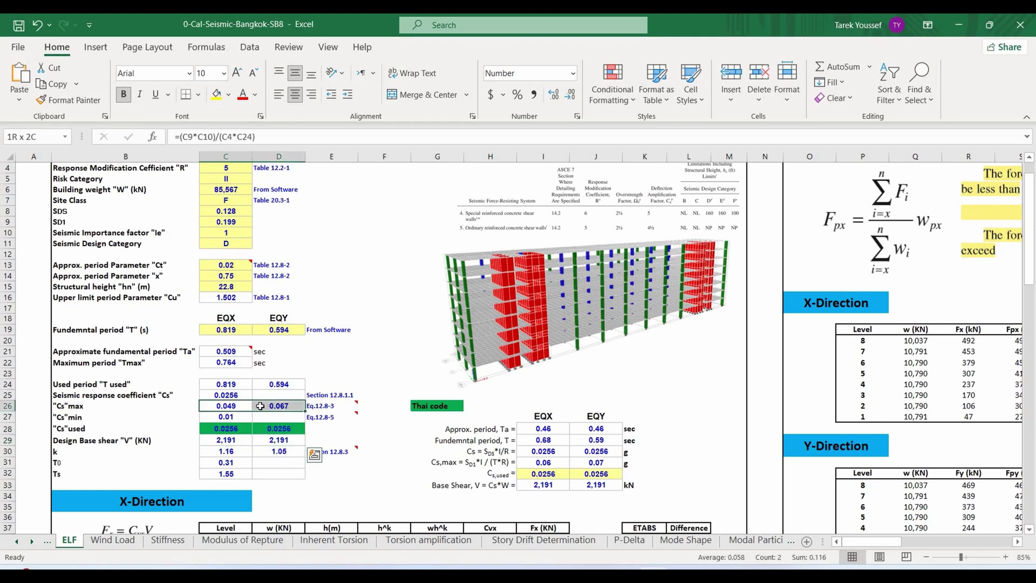
left_click(229, 395)
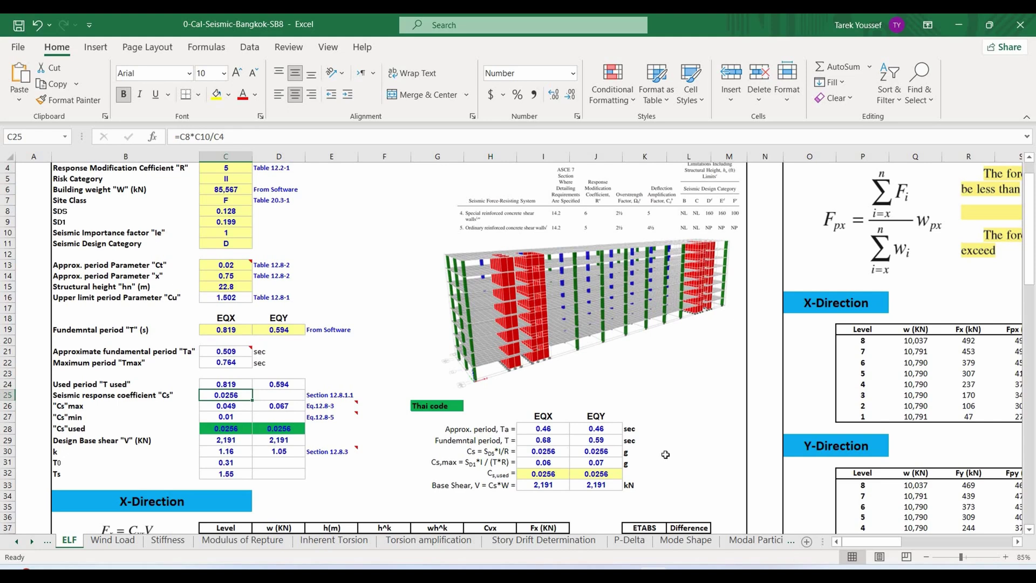
left_click(582, 544)
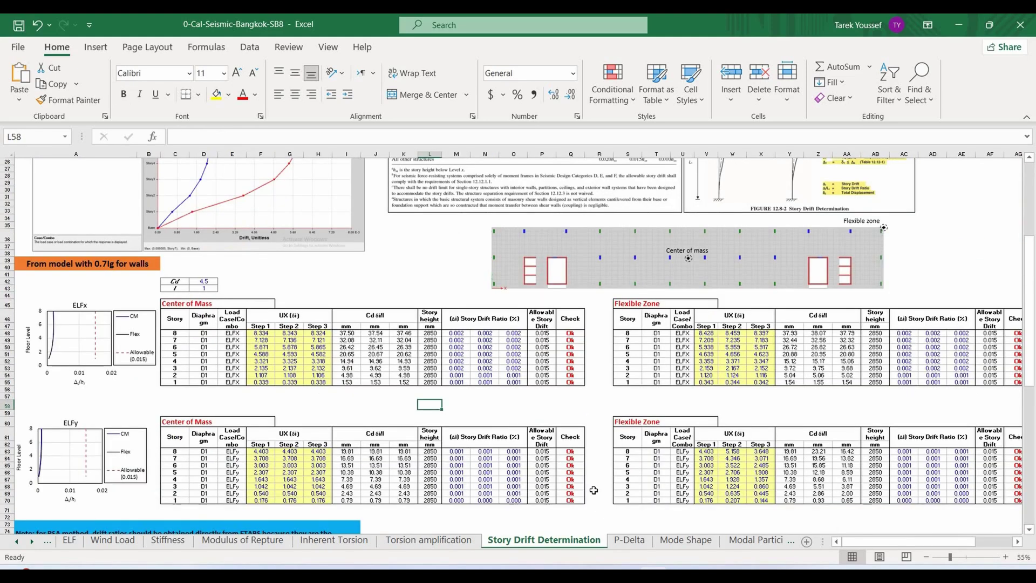
Scroll to the RSA tables, select the RSA method note and the empty RSA-X input cells E82:L89
scroll(594, 490, "down", 12)
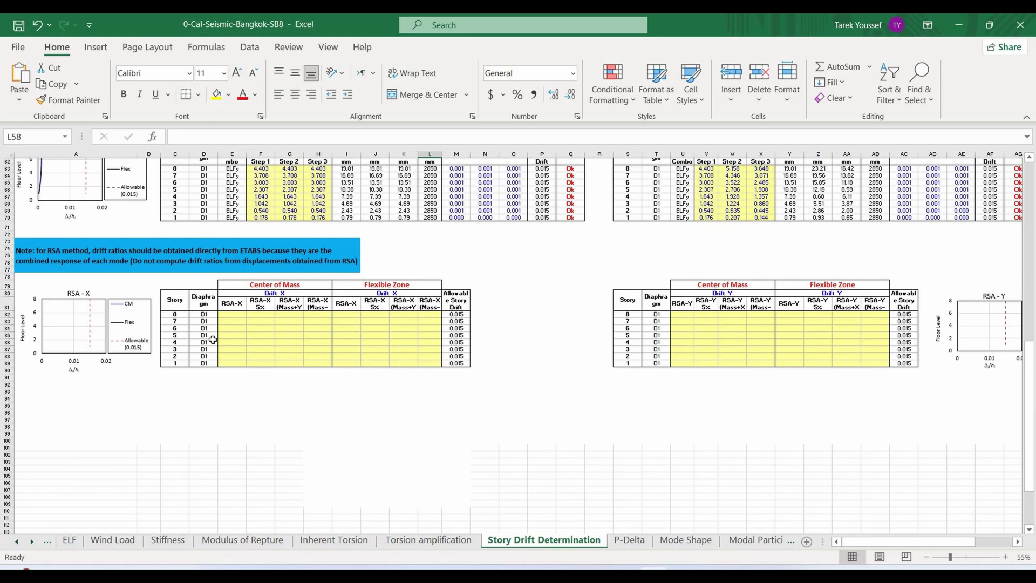
left_click(302, 257)
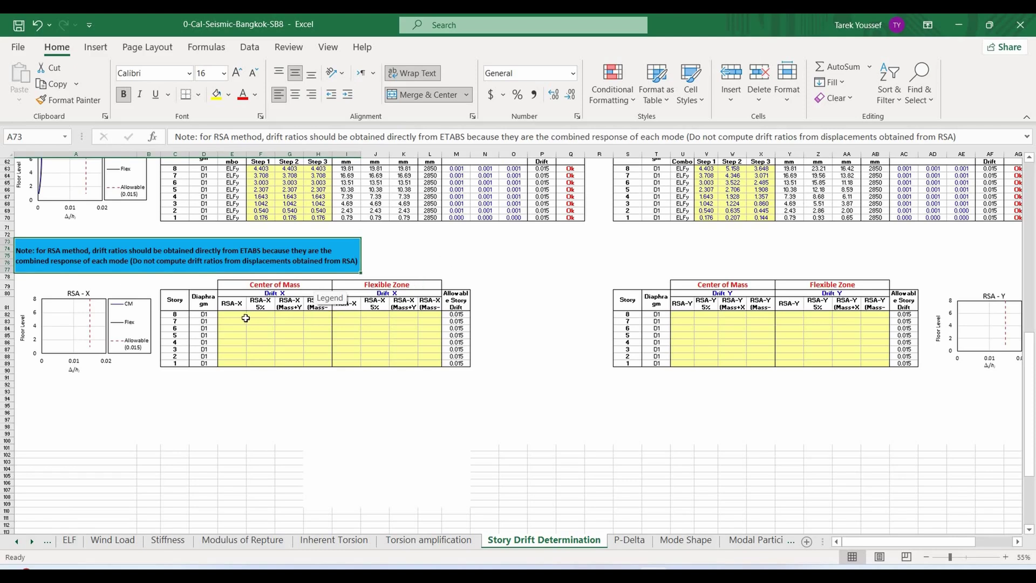
left_click_drag(235, 315, 436, 366)
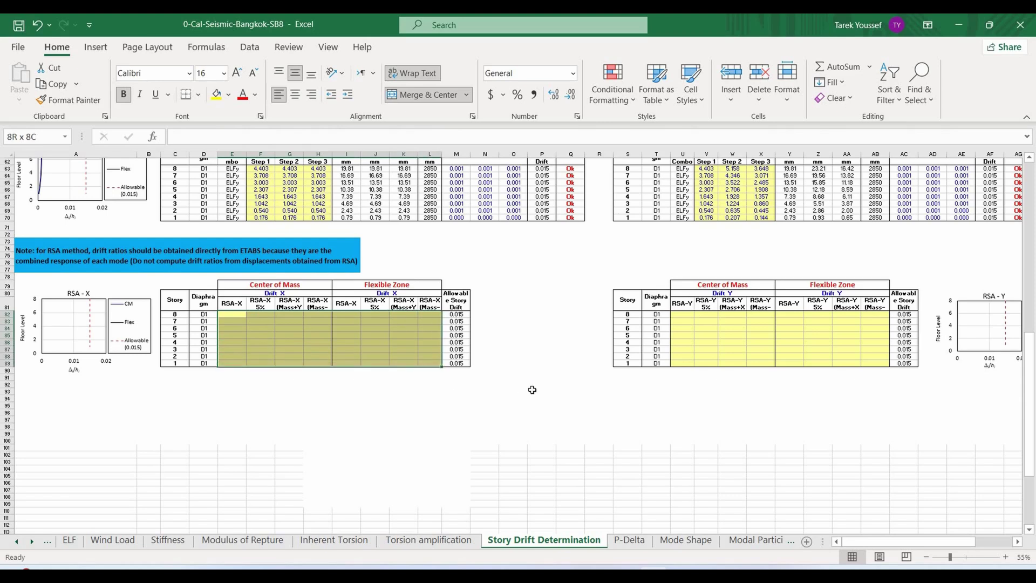
scroll(292, 389, "up", 7)
scroll(233, 365, "up", 3)
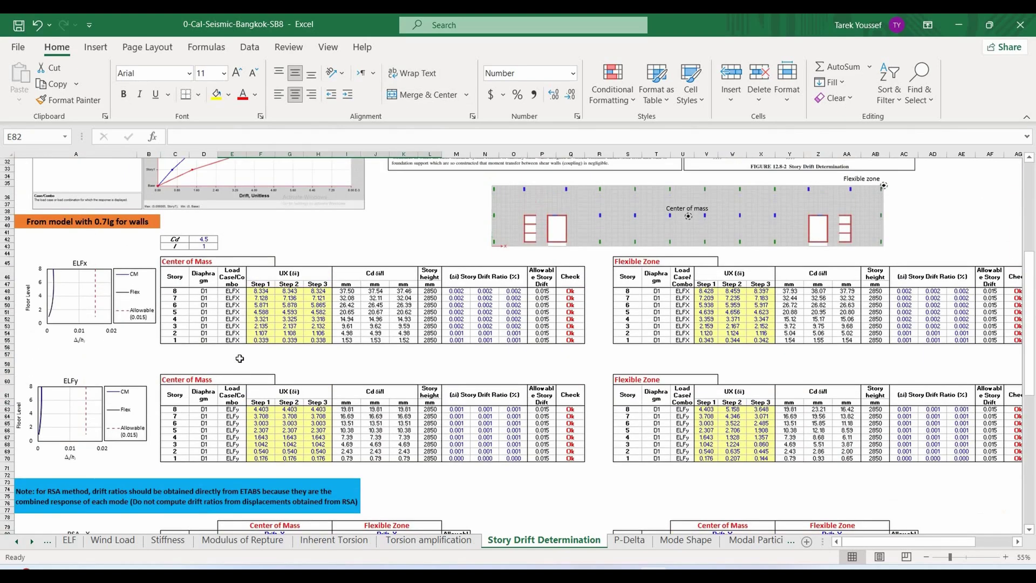
scroll(558, 439, "down", 10)
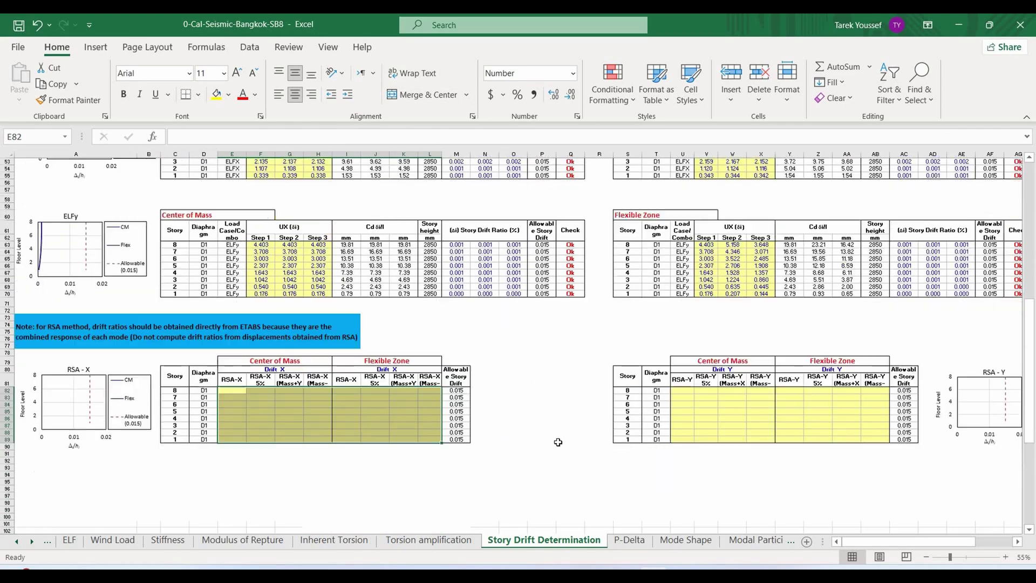
scroll(450, 356, "up", 3)
Read ASCE 7-10 page 136, sections 12.9.1–12.9.6 on modal response spectrum analysis and scaling
key("alt+Tab")
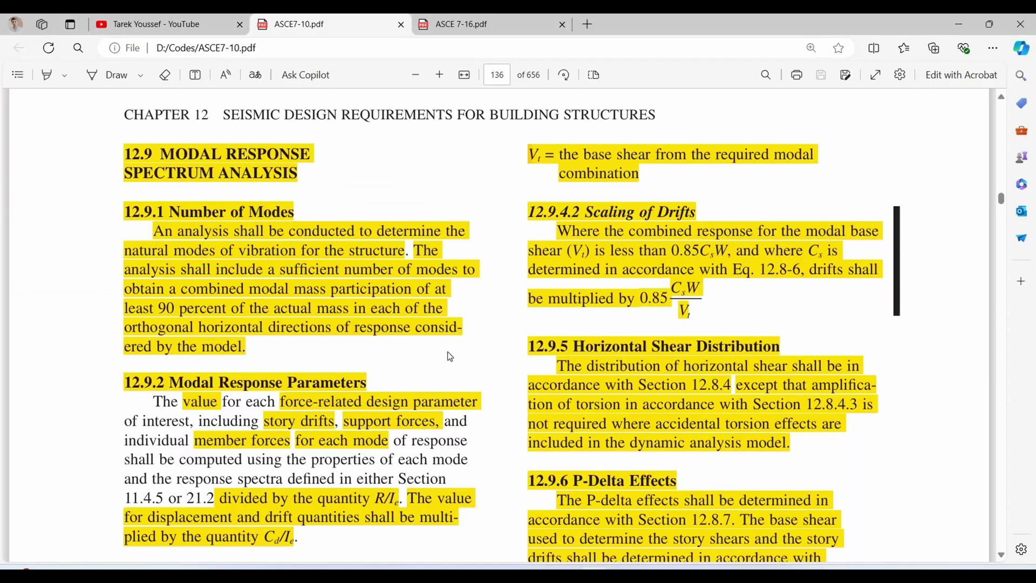
scroll(317, 411, "down", 3)
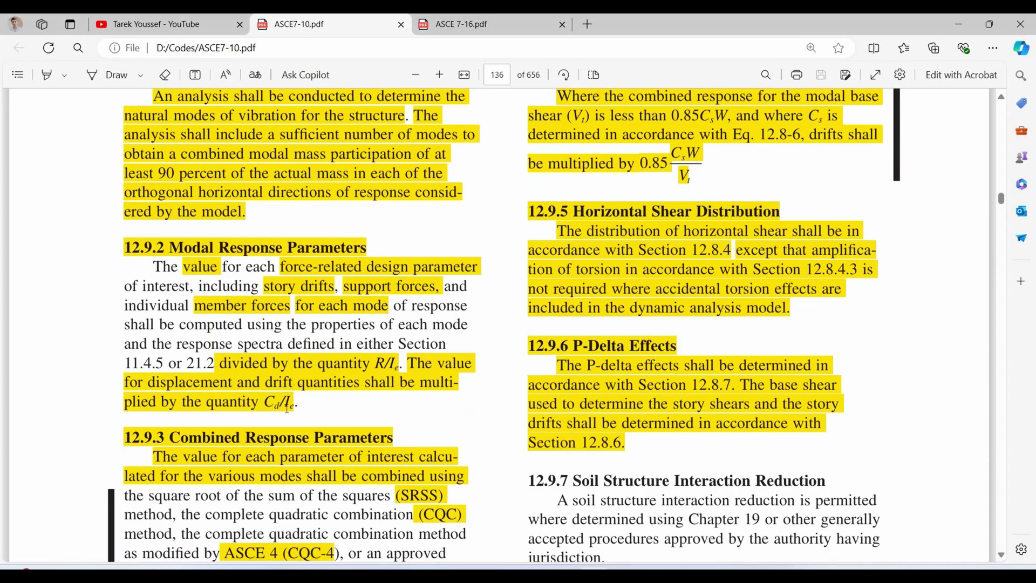
scroll(582, 409, "up", 5)
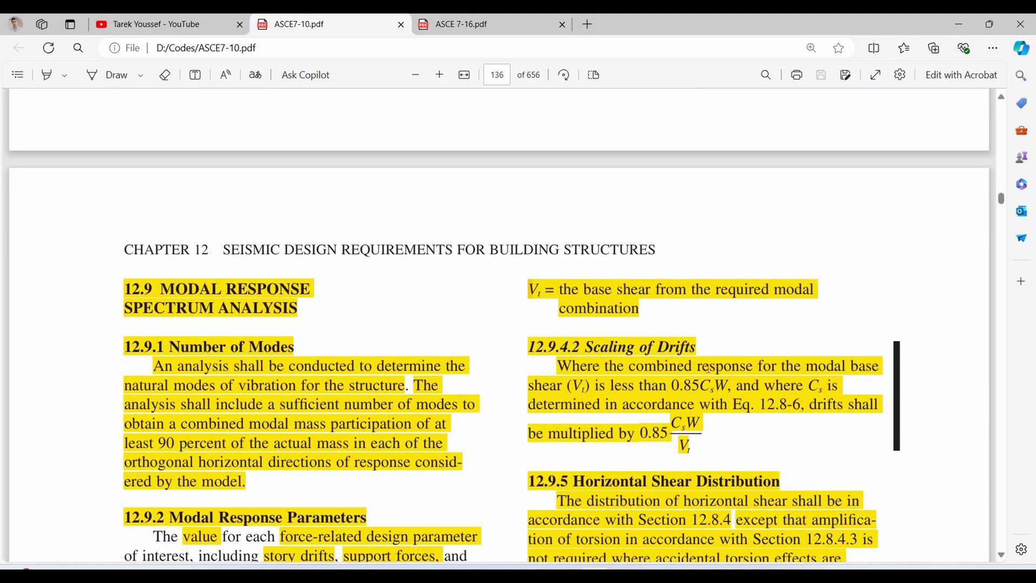
scroll(709, 369, "down", 1)
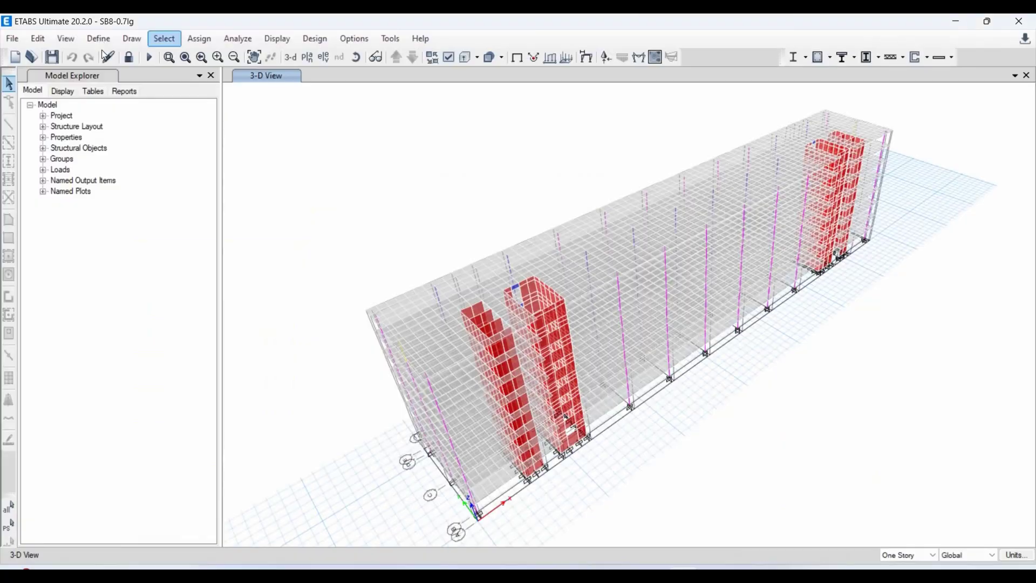
Open the Displacement RSA-X combination and confirm Reduced RSA-X is scaled by 4.5, then cancel
left_click(99, 38)
left_click(235, 378)
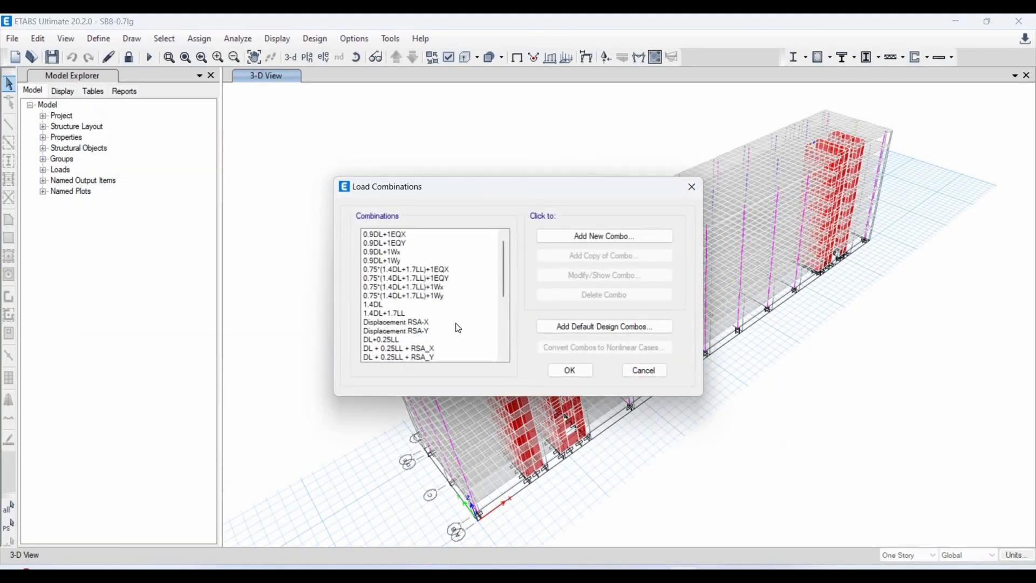
left_click(411, 323)
left_click(558, 278)
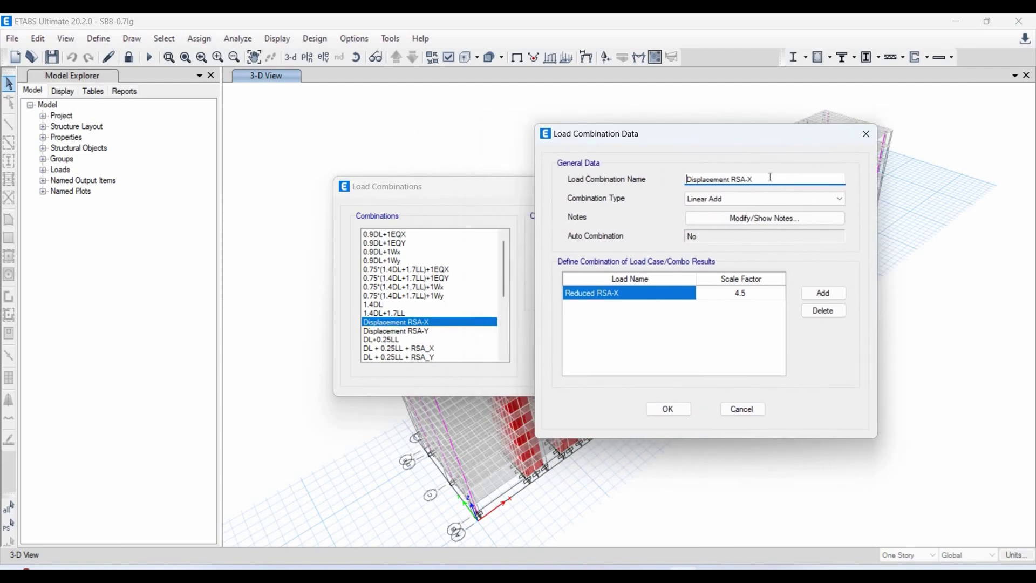
left_click(760, 291)
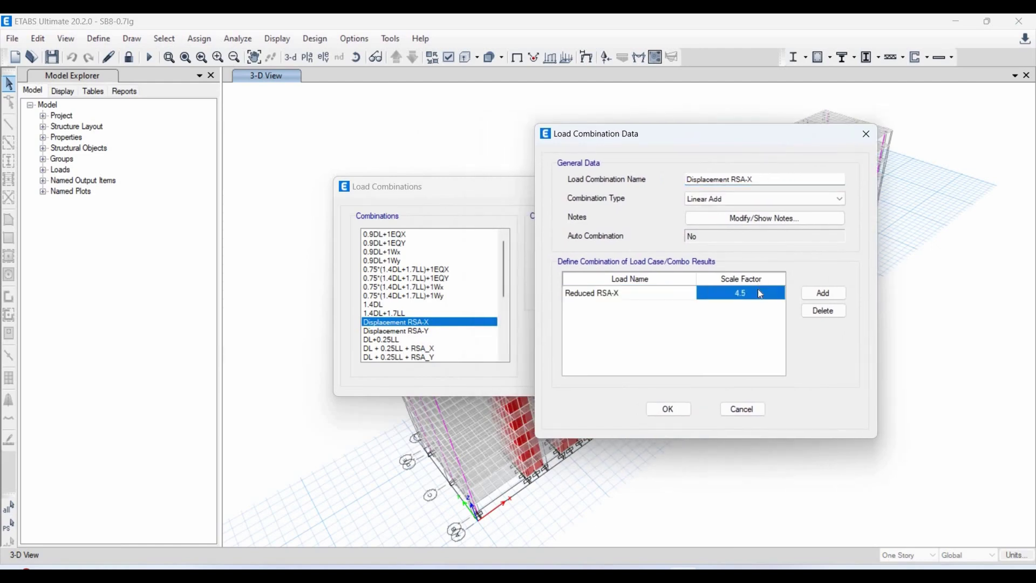
left_click(648, 297)
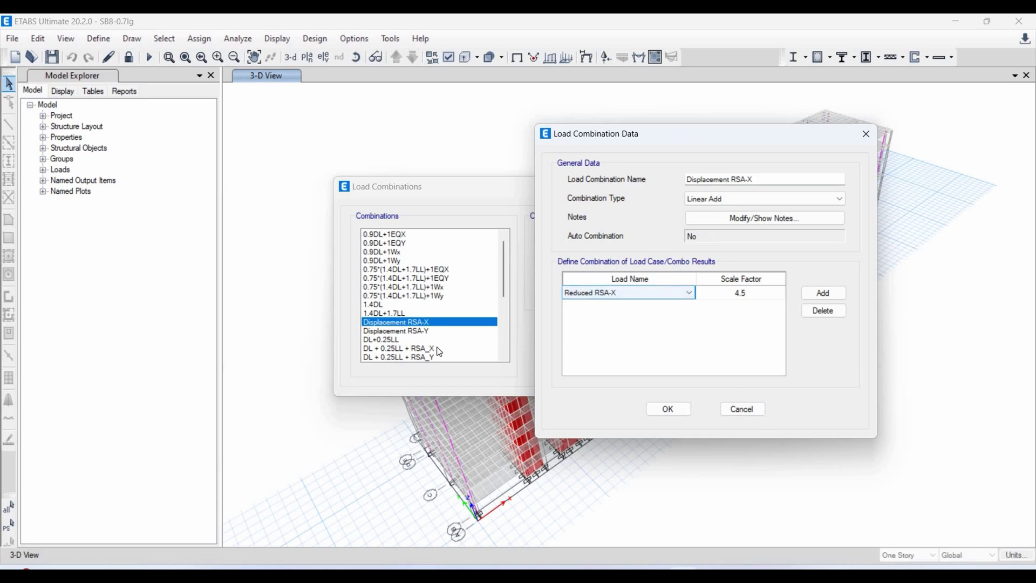
left_click(743, 409)
Check Internal Force-X's scale factor of 1, then reopen Displacement RSA-X keeping Reduced RSA-X as its load case
scroll(435, 311, "down", 2)
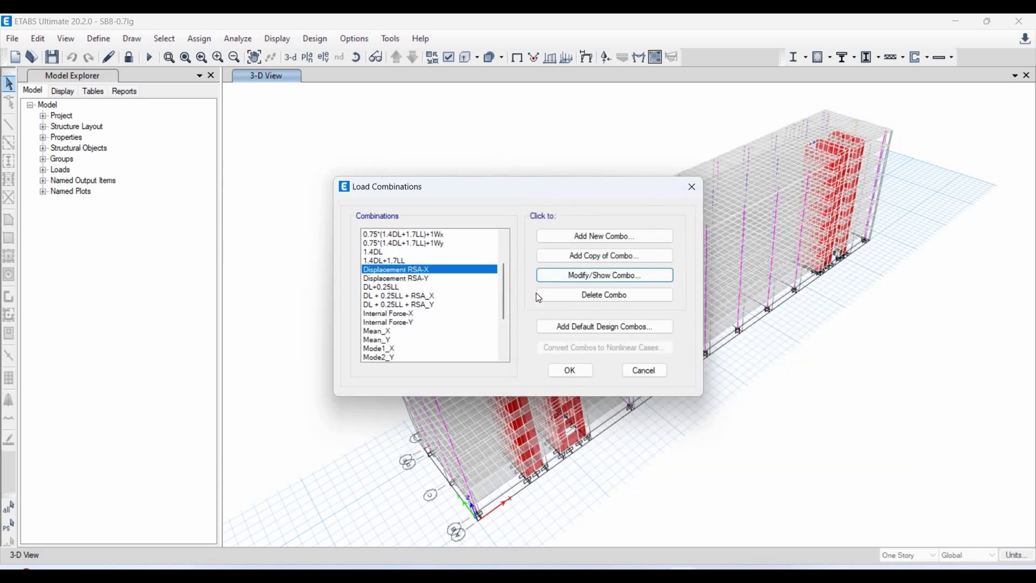
key("Down")
key("Down")
key("Down")
key("Down")
key("Down")
key("Return")
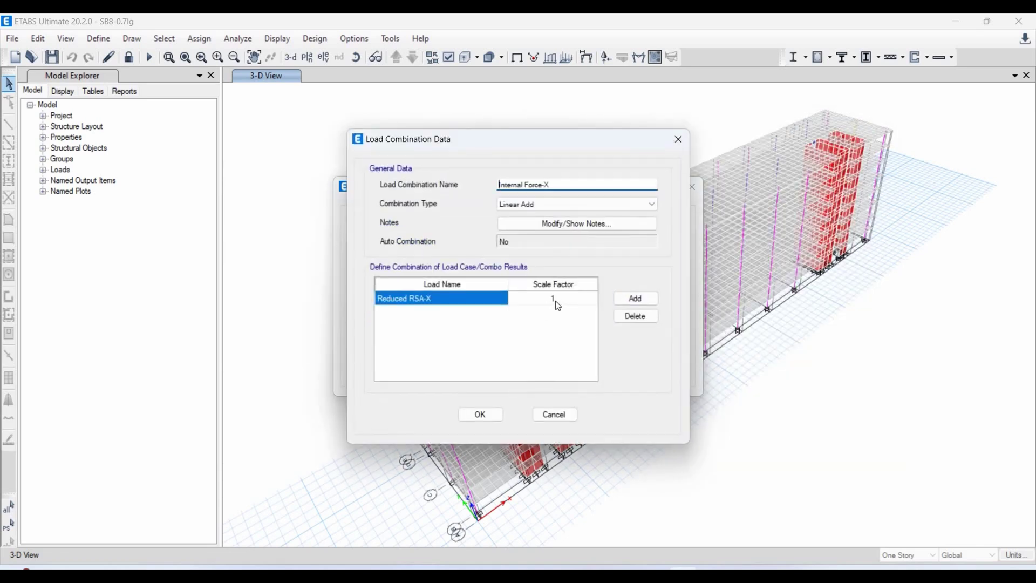
left_click(551, 413)
key("Return")
left_click(443, 298)
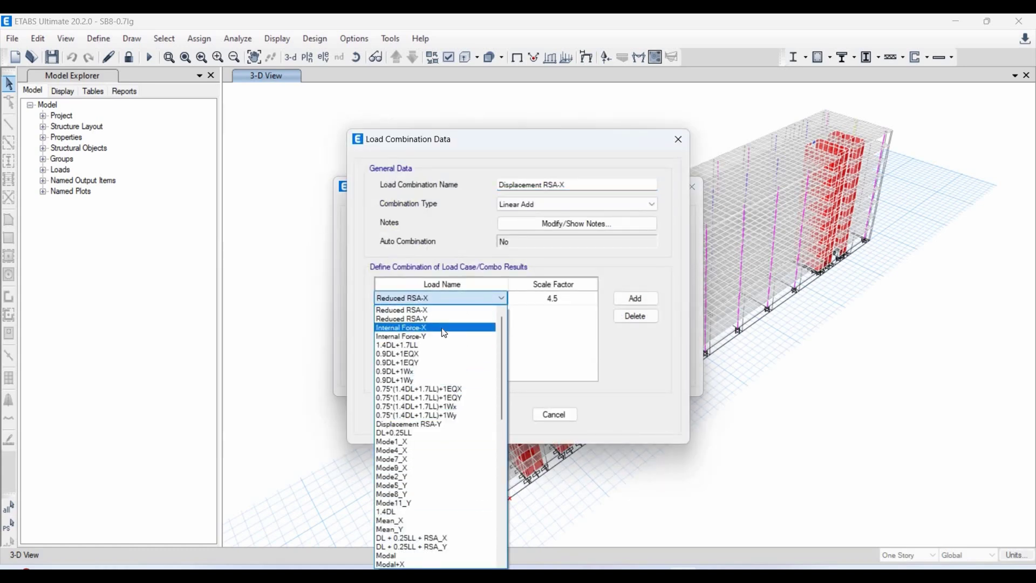
left_click(436, 300)
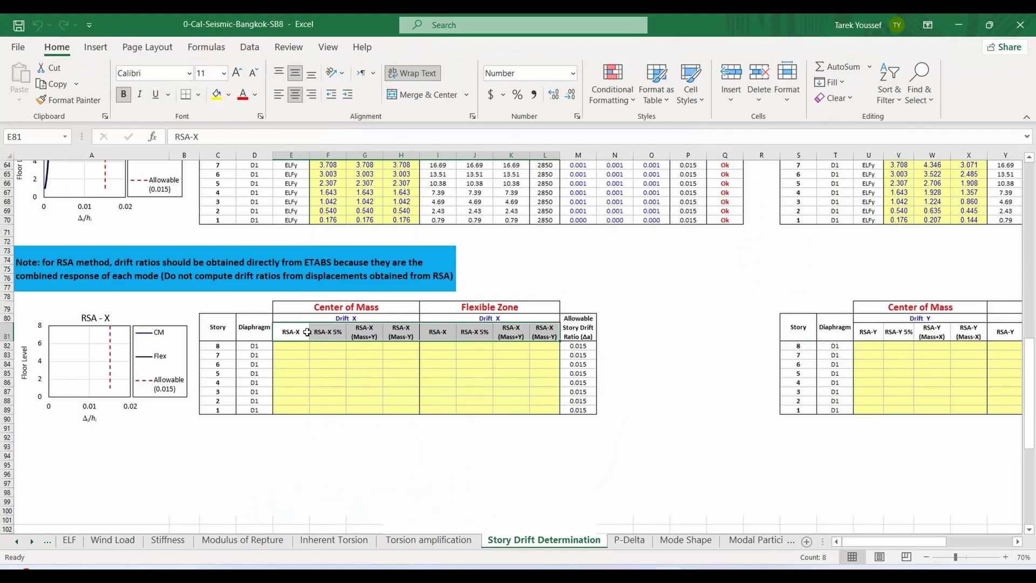
Dismiss the paste prompt on the Story Drift Determination sheet with Esc
key("Escape")
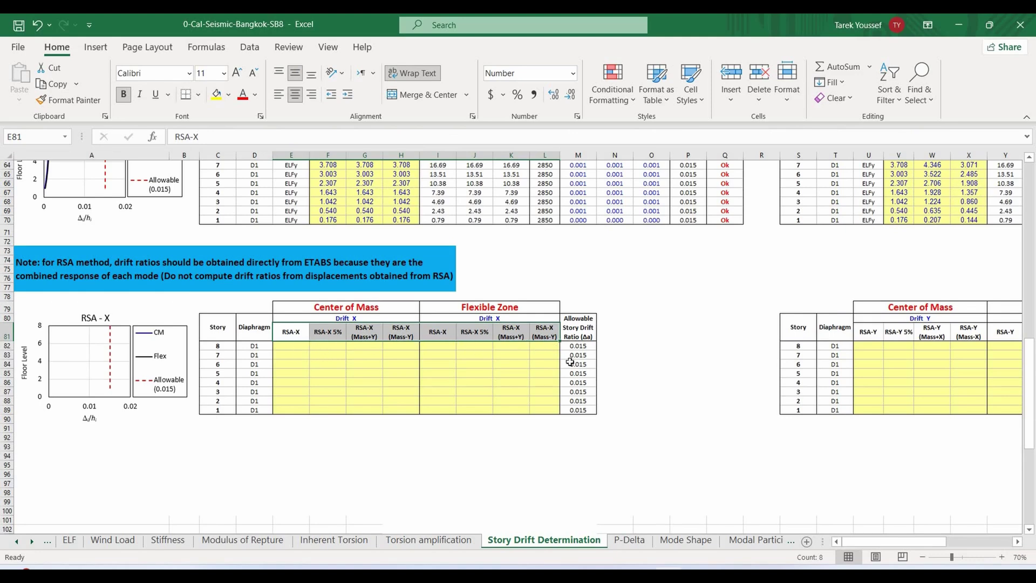
Glance at the YouTube channel's ETABS tutorial videos, then return to the Story Drift workbook
key("alt+Tab")
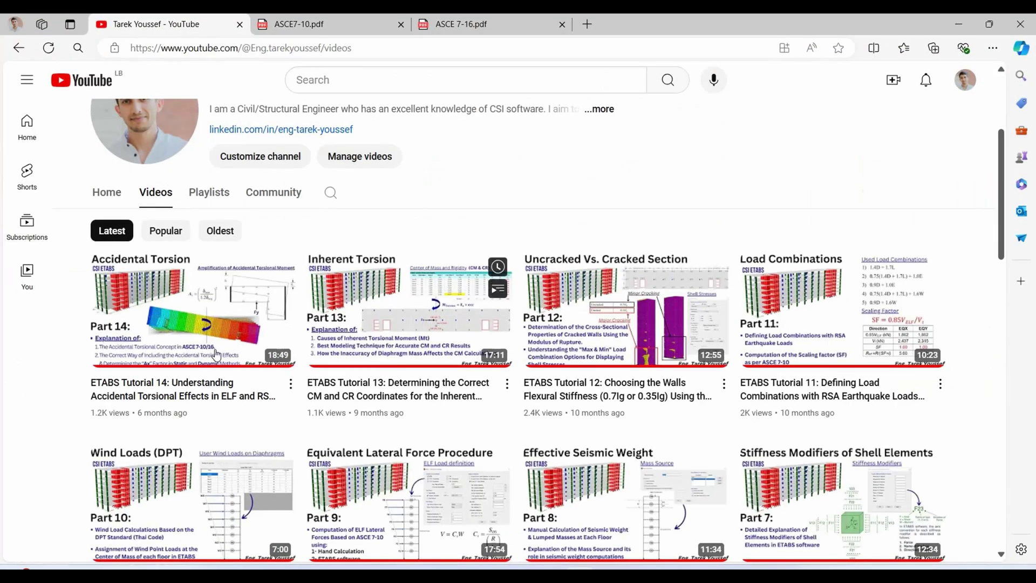
mouse_move(187, 426)
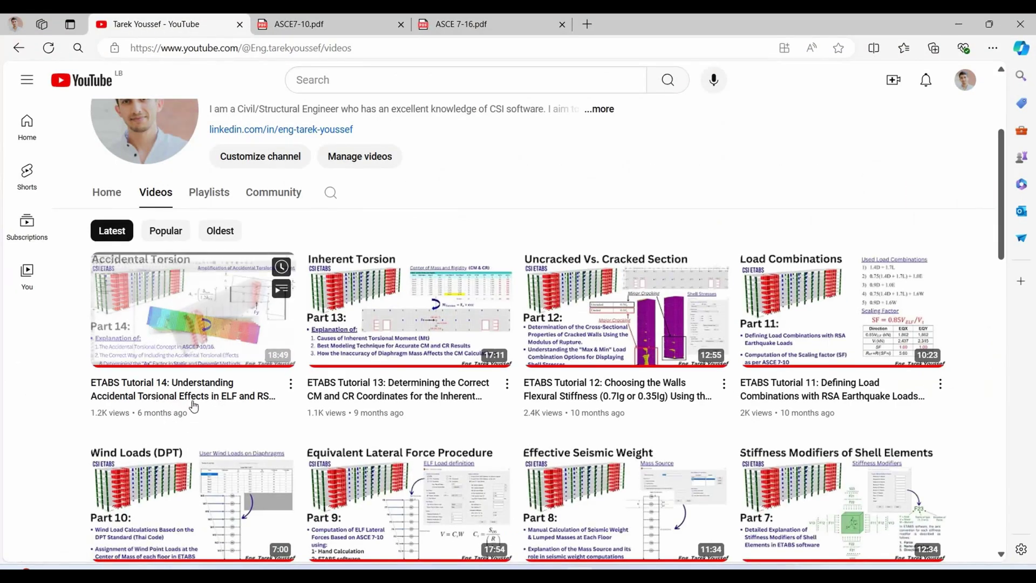
key("alt+Tab")
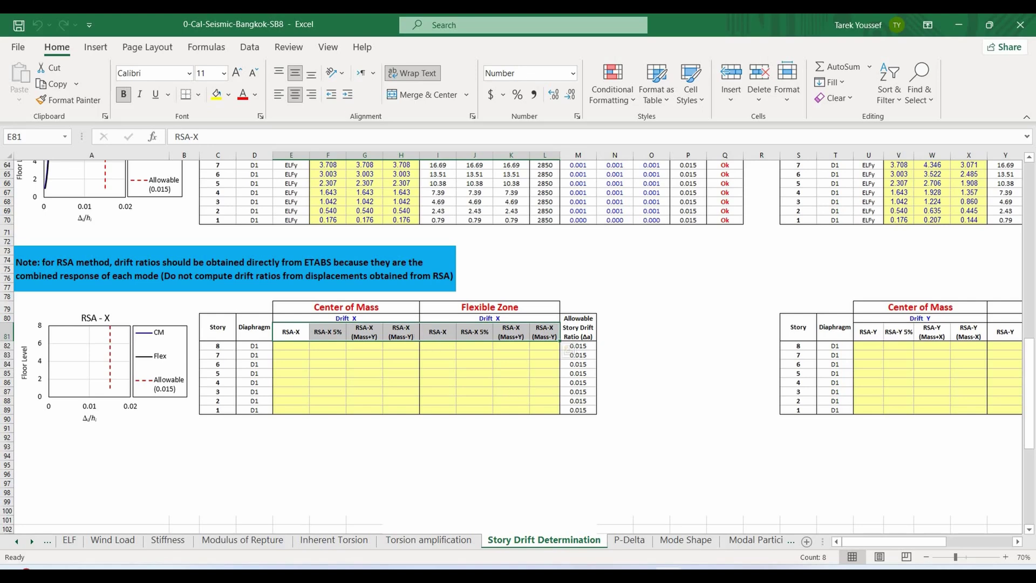
Review the Displacement RSA-X combination as 4.5 × Reduced RSA-X, dismissing Excel's paste options
key("alt+Tab")
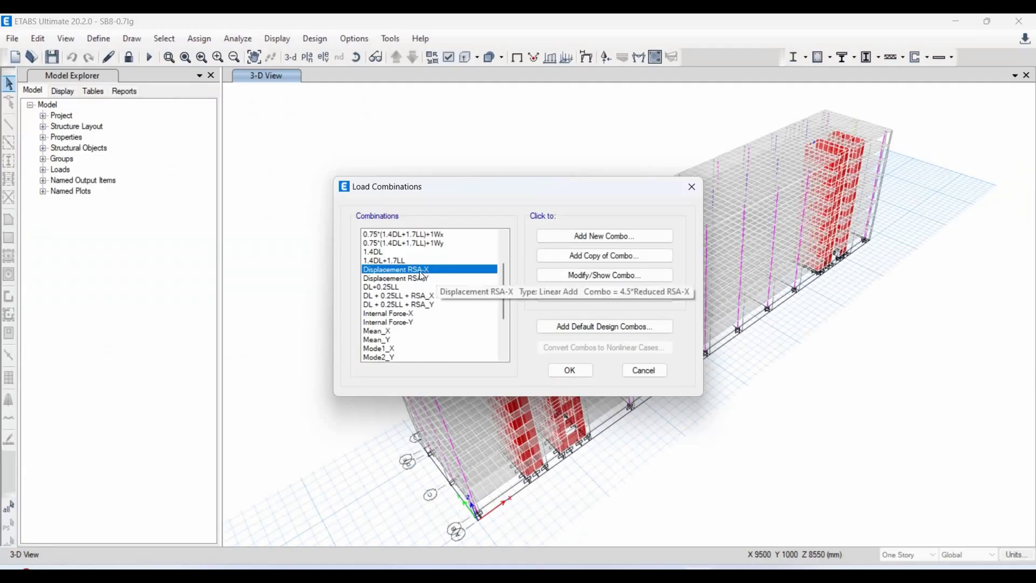
left_click(555, 276)
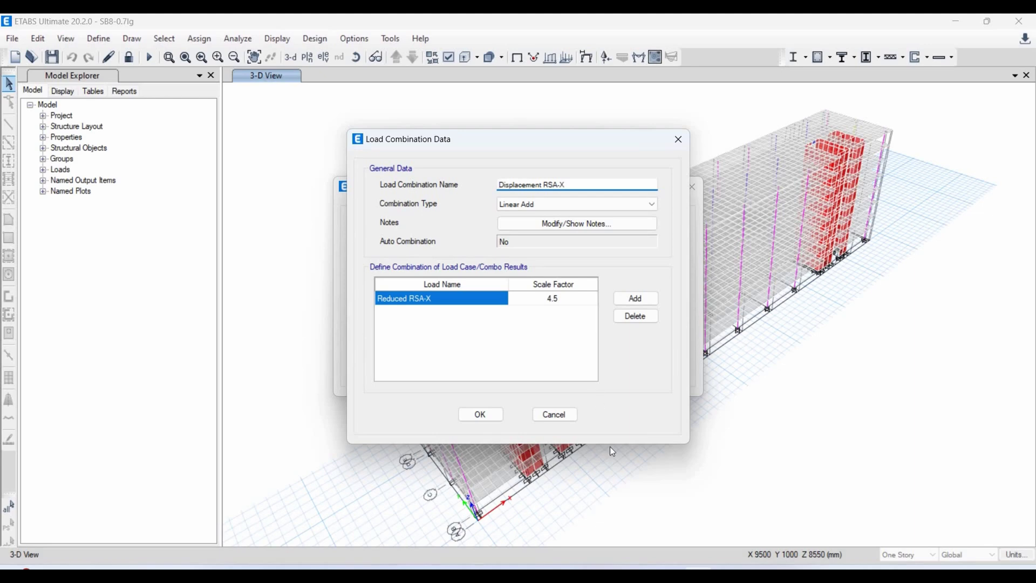
key("alt+Tab")
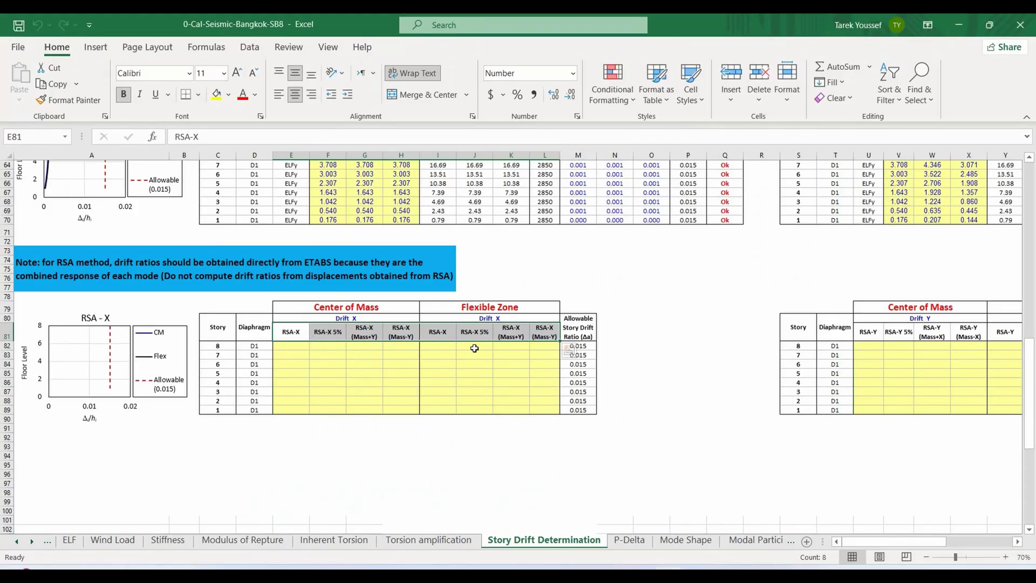
key("Escape")
key("alt+Tab")
Show the Story8 plan at Z = 22800 mm and select the joints across the upper slab strip
left_click(308, 57)
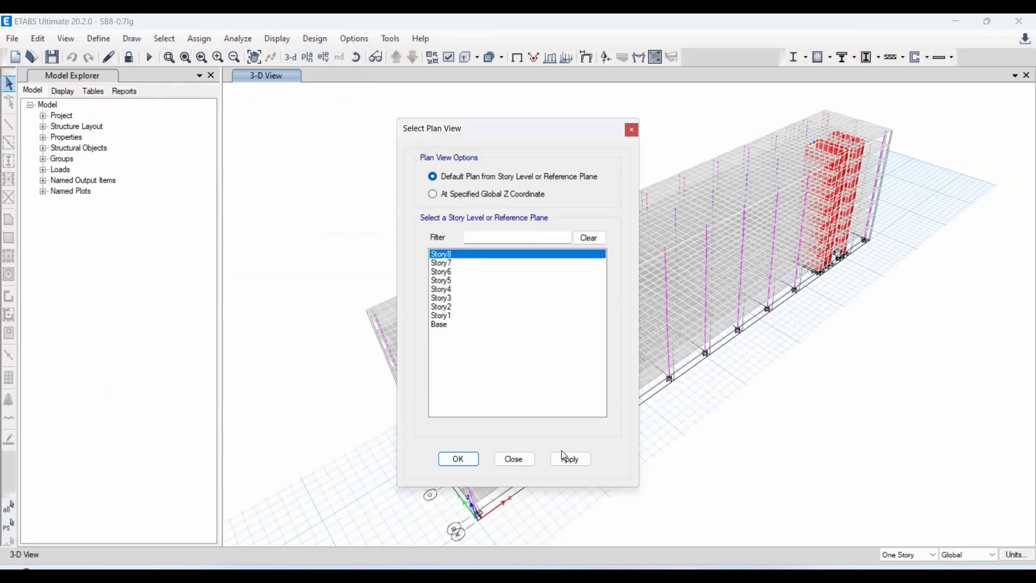
left_click(572, 459)
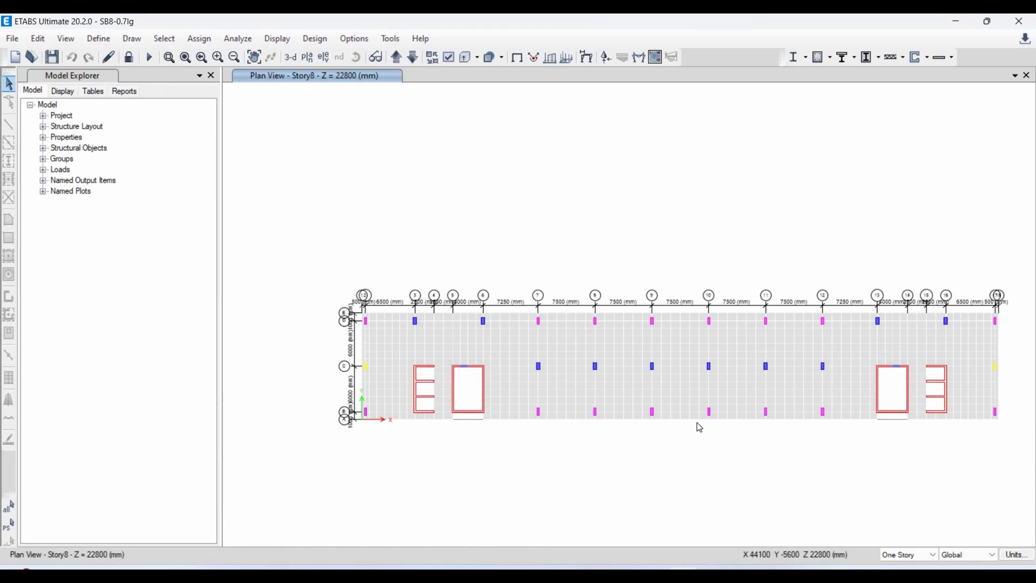
left_click(682, 369)
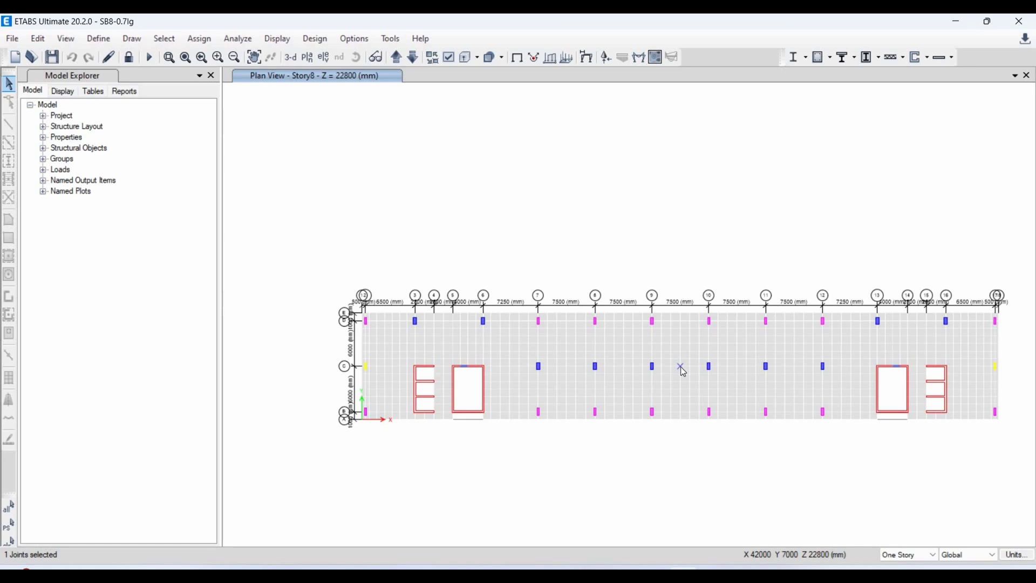
left_click(654, 368)
left_click(478, 373)
left_click(364, 313)
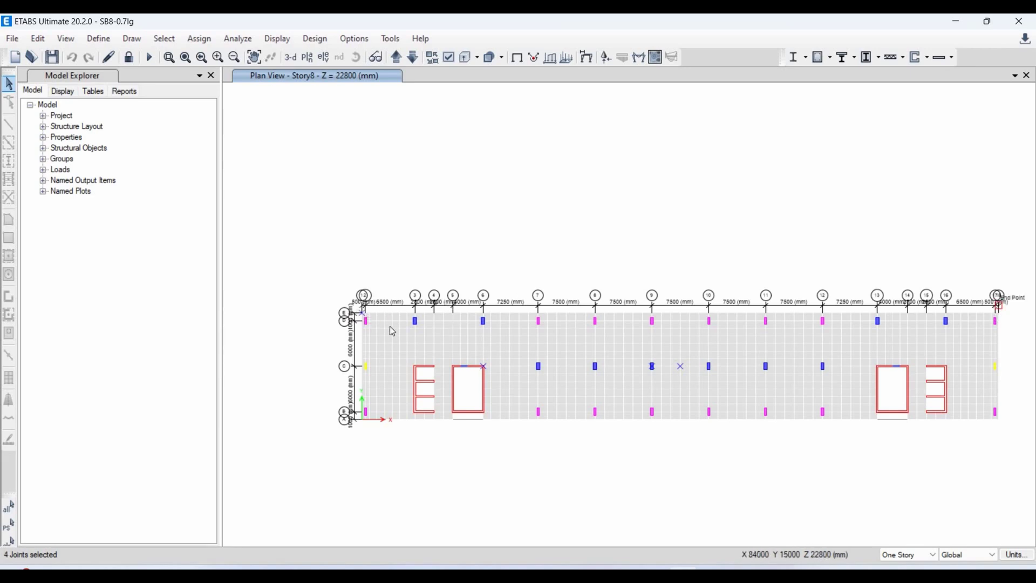
left_click_drag(374, 327, 987, 355)
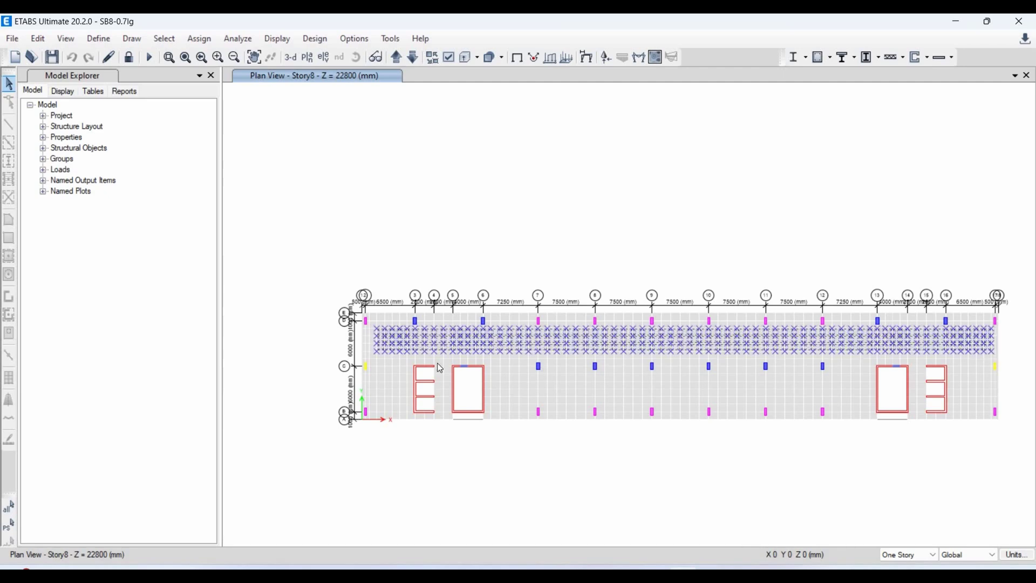
Generate a Joint Drifts table for the RSA cases plus ELFx and ELFy, then close the empty result
key("ctrl+t")
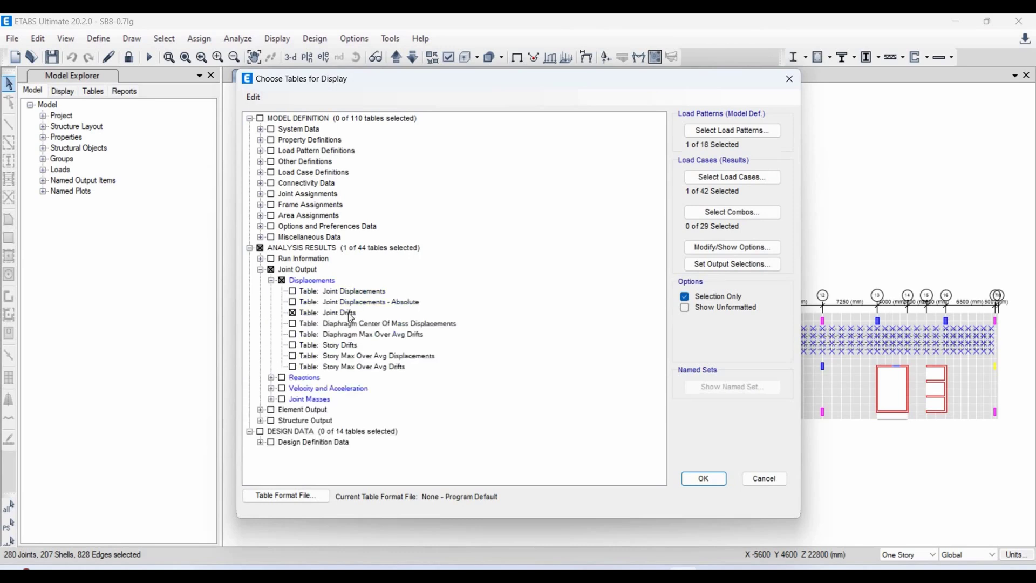
left_click(733, 177)
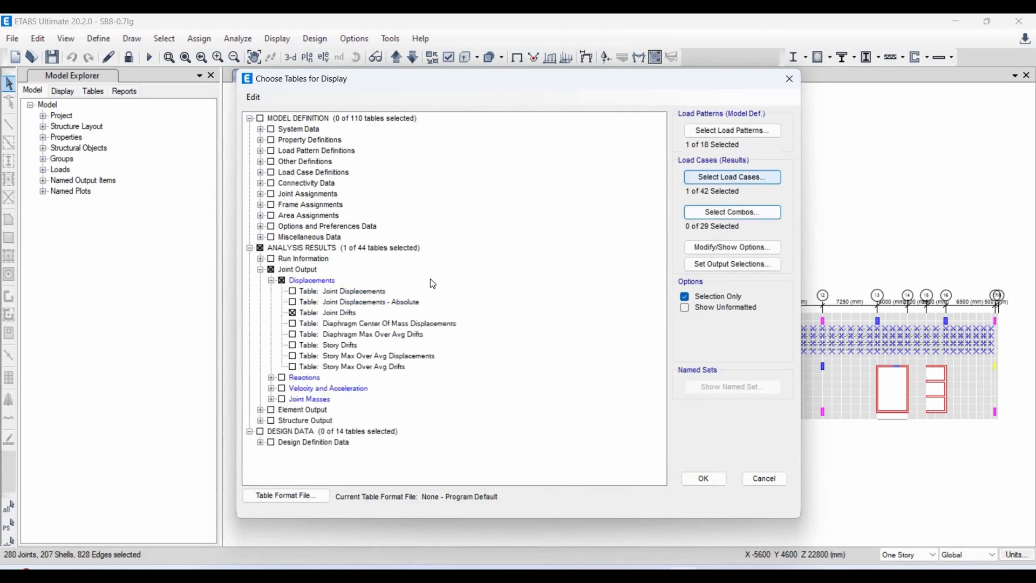
scroll(416, 330, "down", 5)
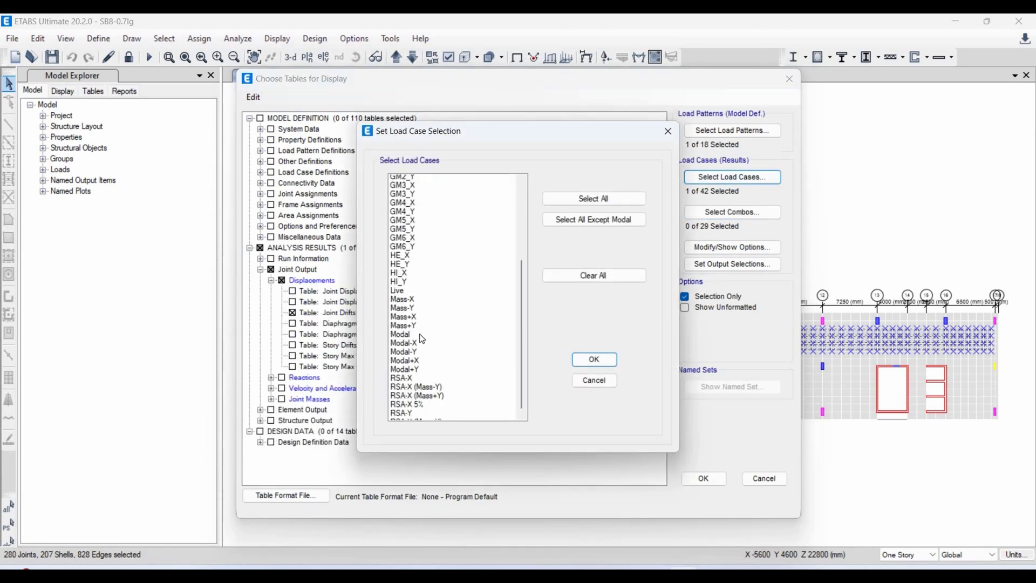
left_click_drag(416, 329, 435, 390)
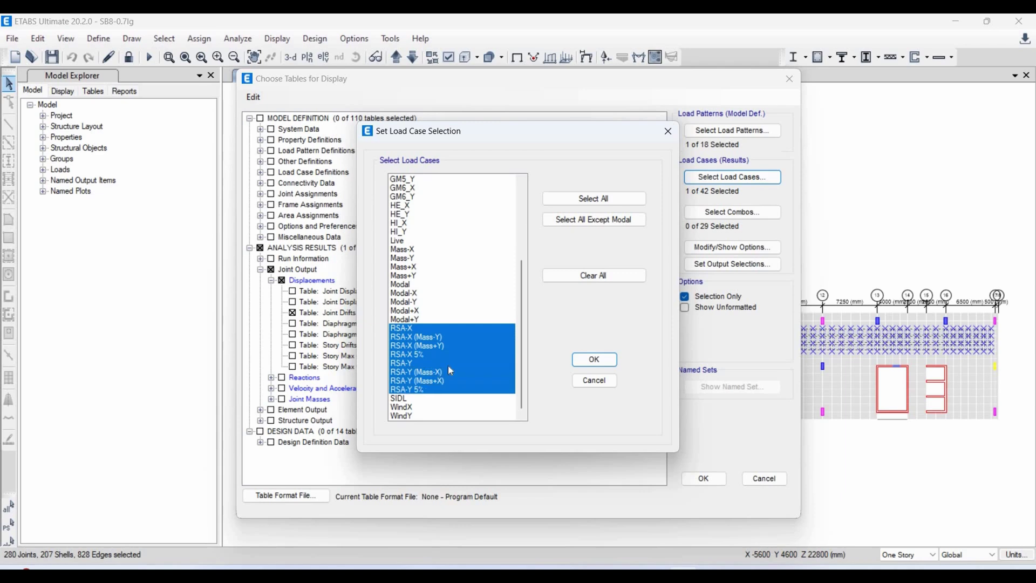
scroll(449, 341, "up", 5)
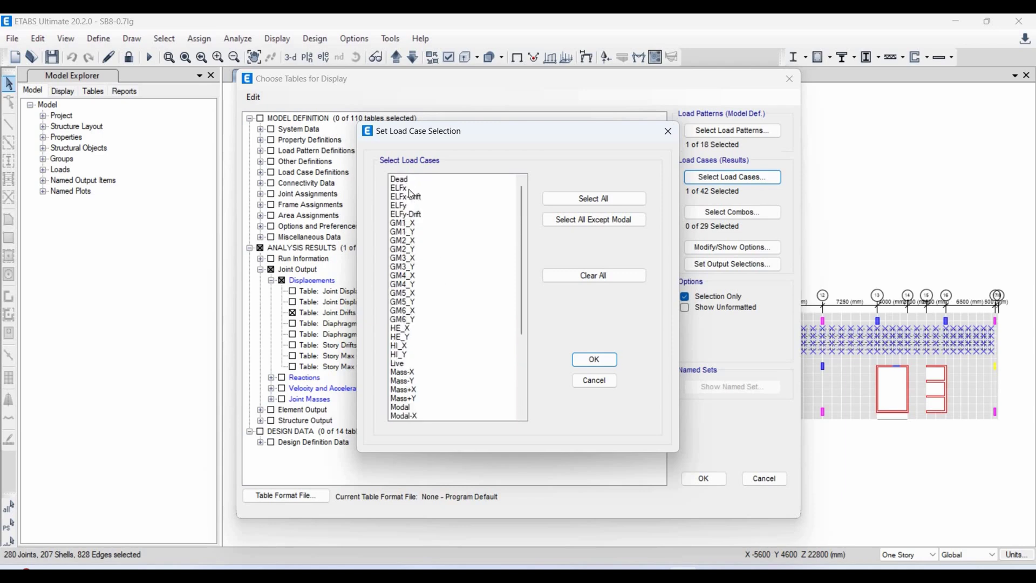
left_click(409, 188)
left_click(409, 205, "ctrl")
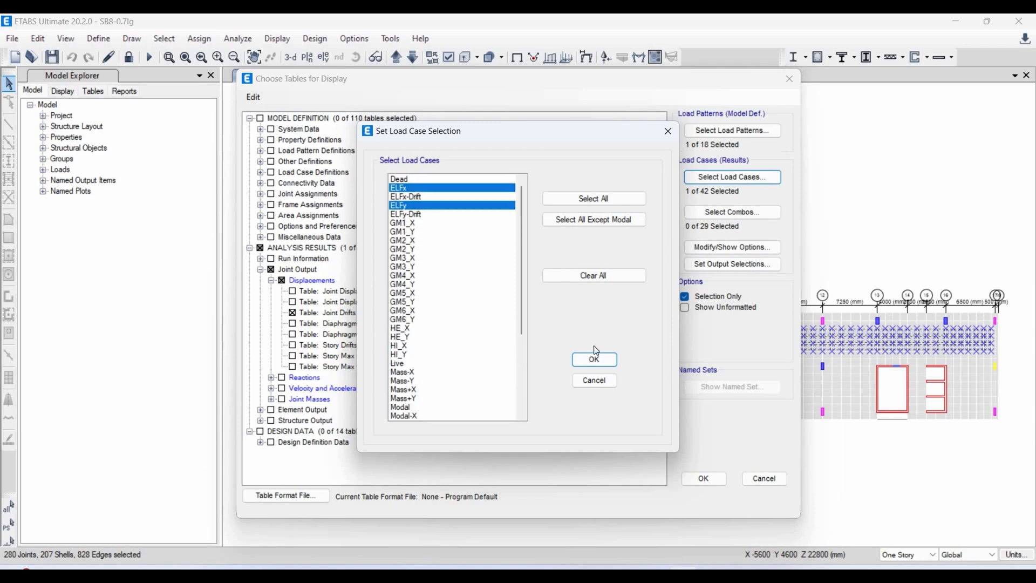
left_click(596, 361)
key("Return")
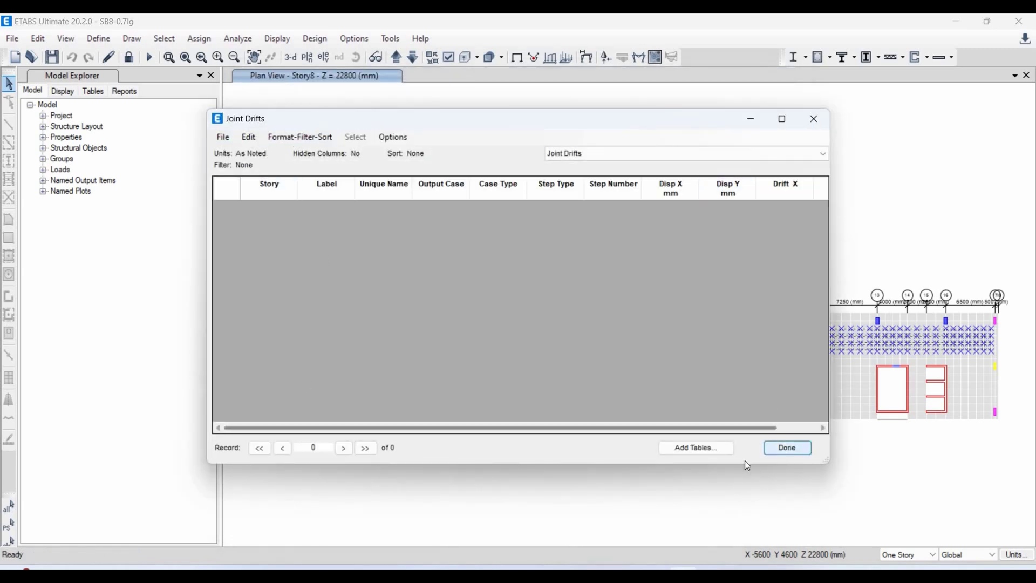
key("Return")
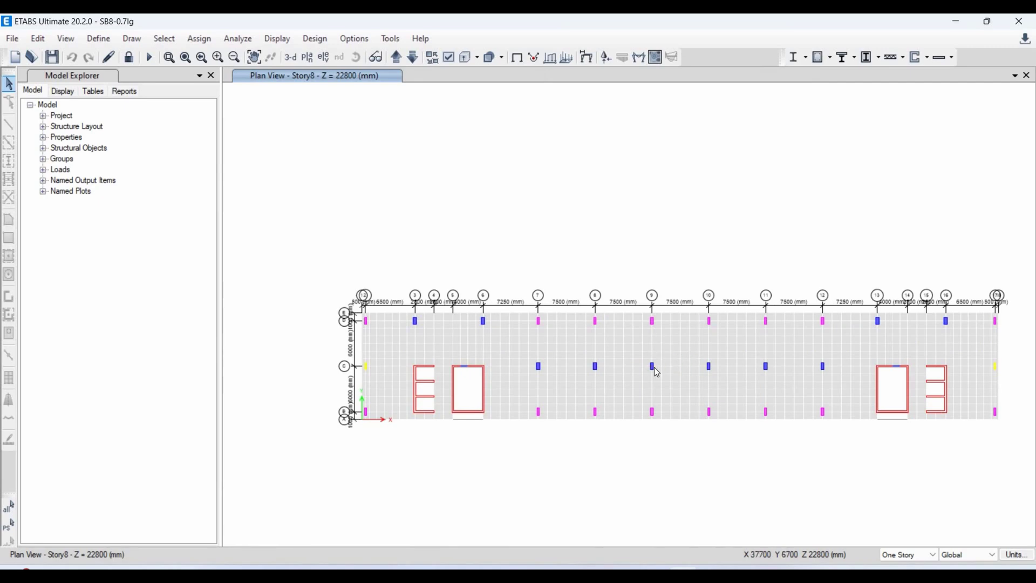
Select the grid 9-C joint on all stories
left_click(654, 367)
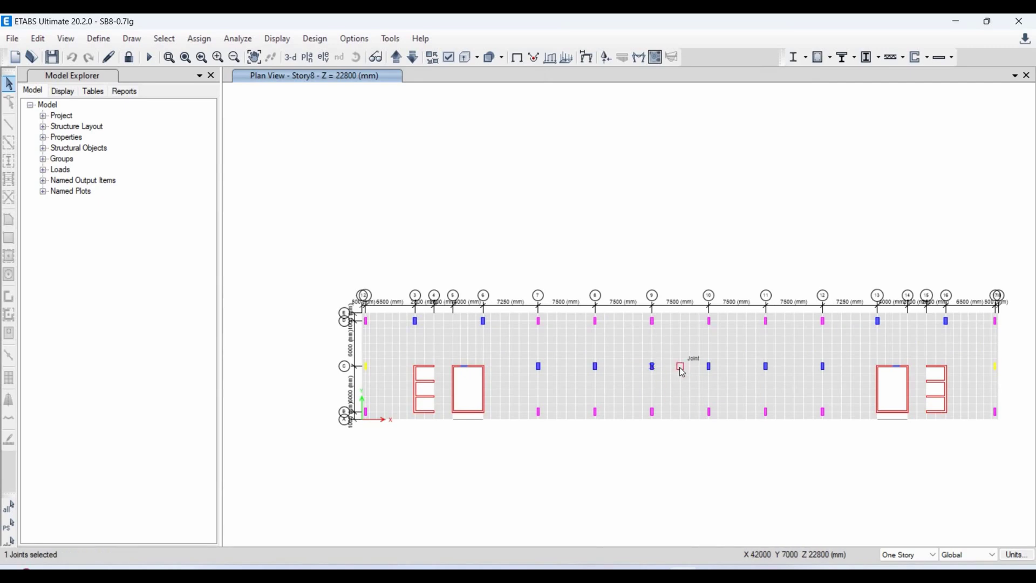
left_click(908, 555)
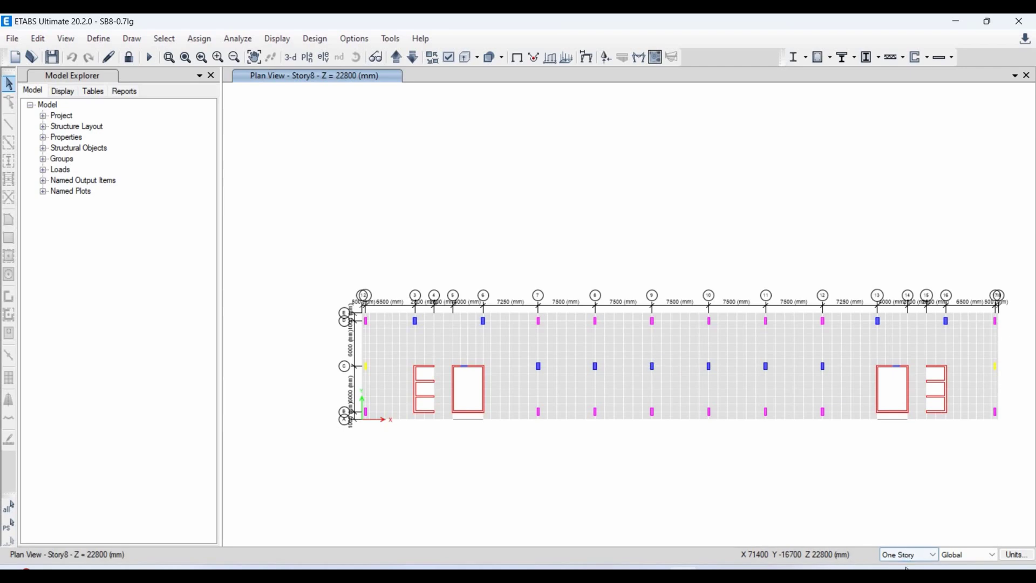
left_click(902, 566)
left_click(655, 369)
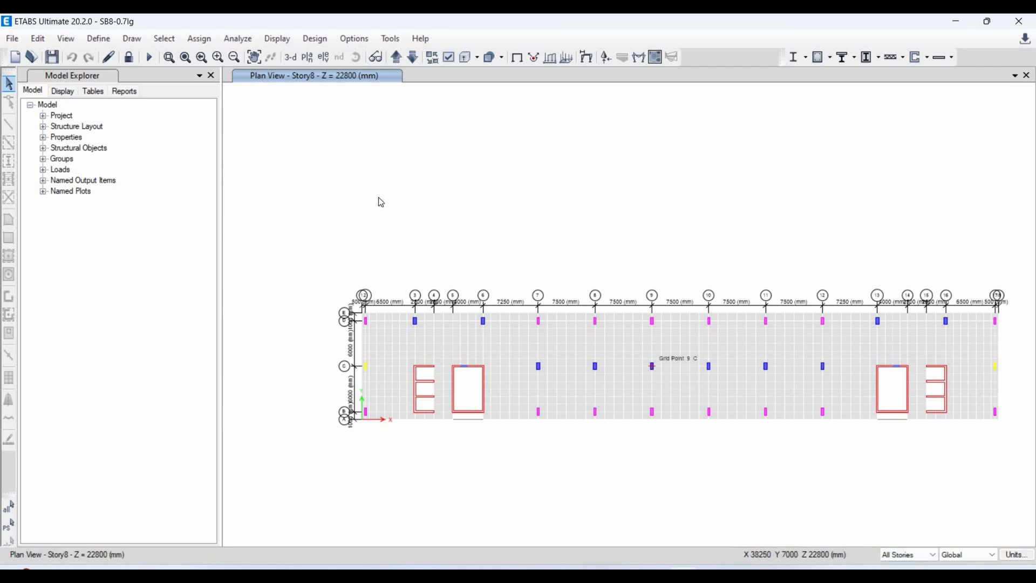
Set up the Joint Drifts table for only the eight RSA load cases, RSA-X through RSA-Y 5%
left_click(277, 39)
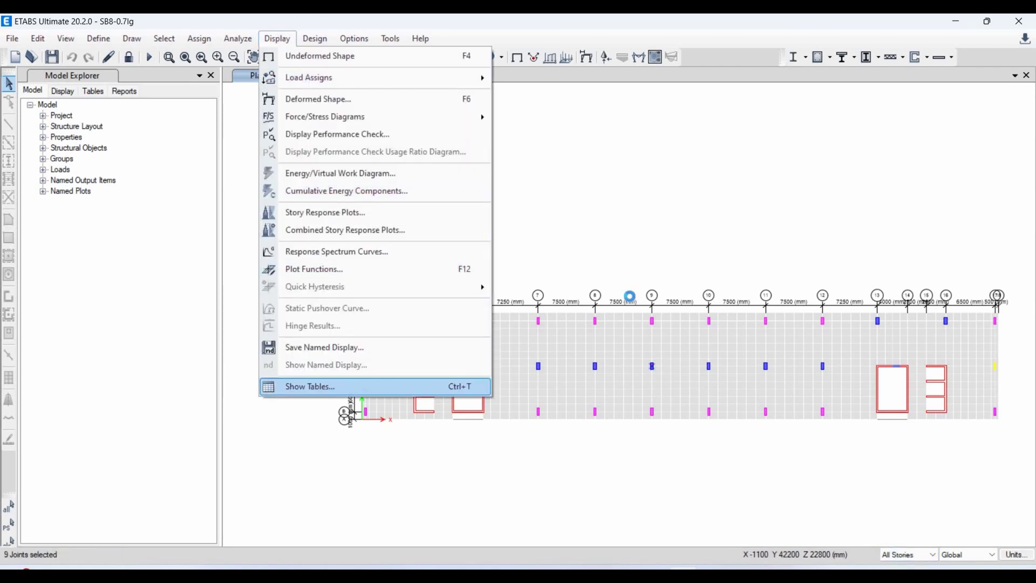
left_click(361, 387)
key("Right")
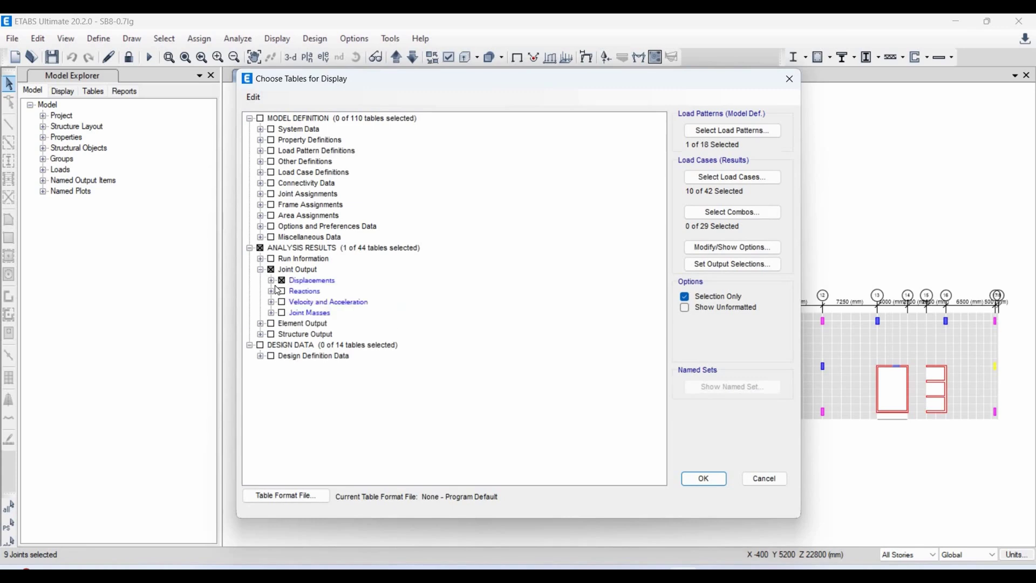
key("Right")
left_click(716, 178)
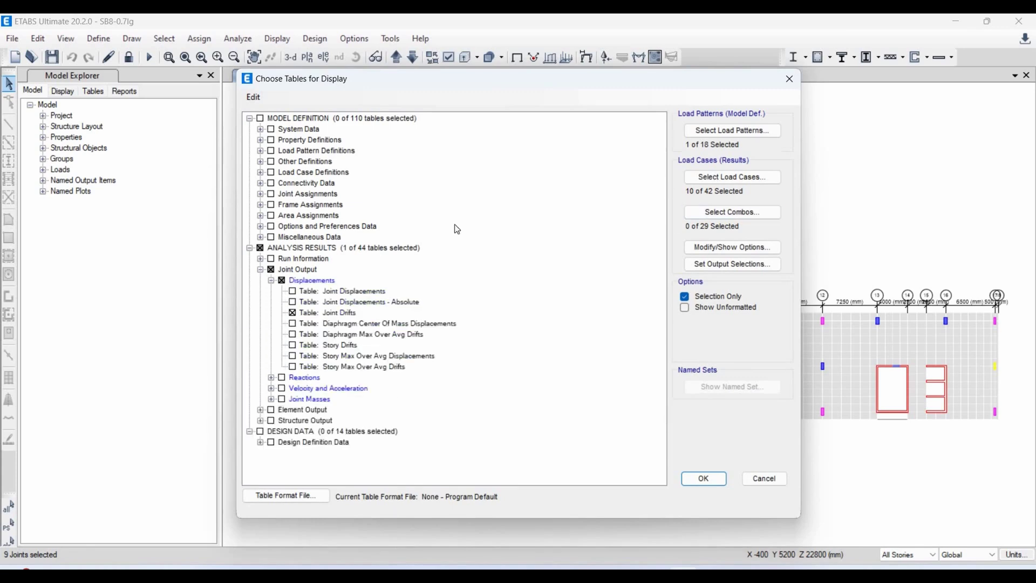
scroll(425, 295, "down", 5)
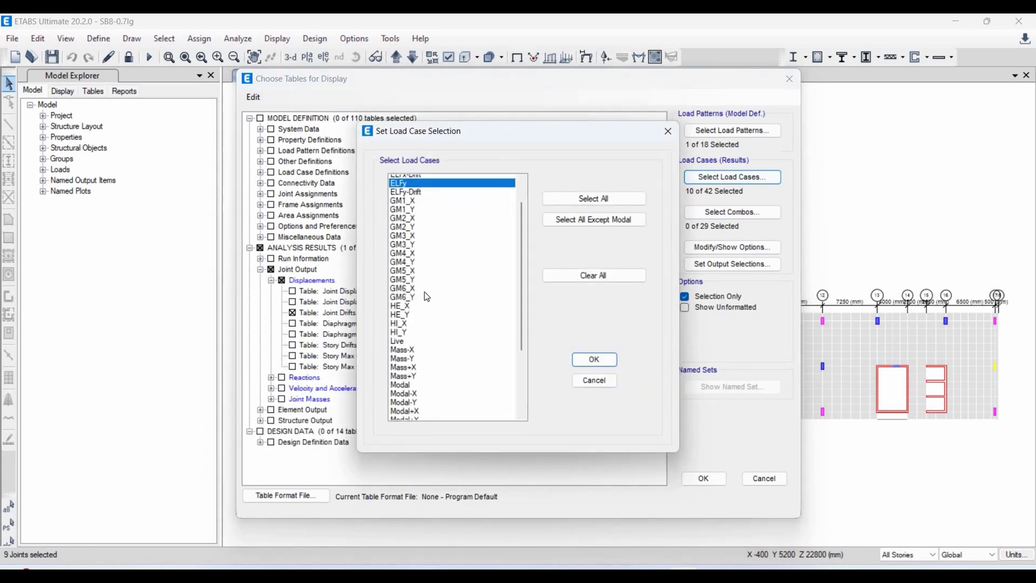
left_click_drag(406, 332, 426, 390)
left_click(594, 360)
Display the Joint Drifts table and export it to Excel
left_click(703, 480)
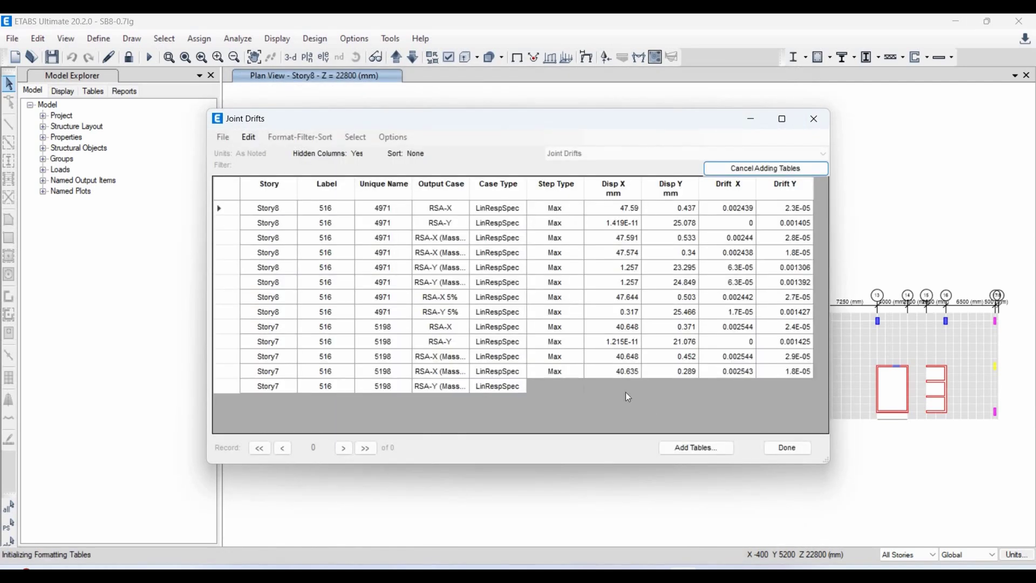
left_click(223, 137)
left_click(458, 153)
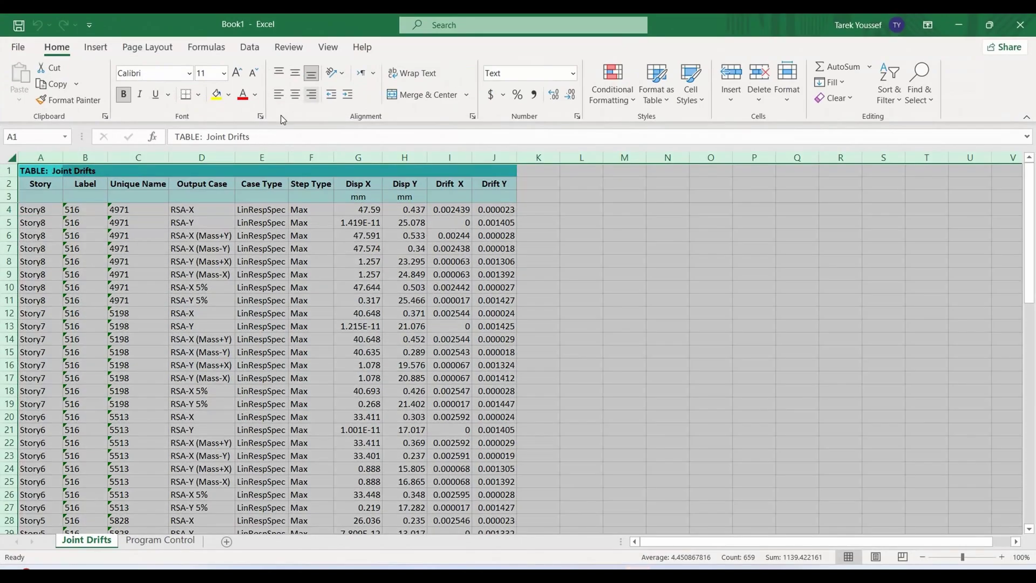
Center the exported cells and add filters to header rows A2:J3
left_click(295, 73)
left_click(296, 95)
left_click(202, 249)
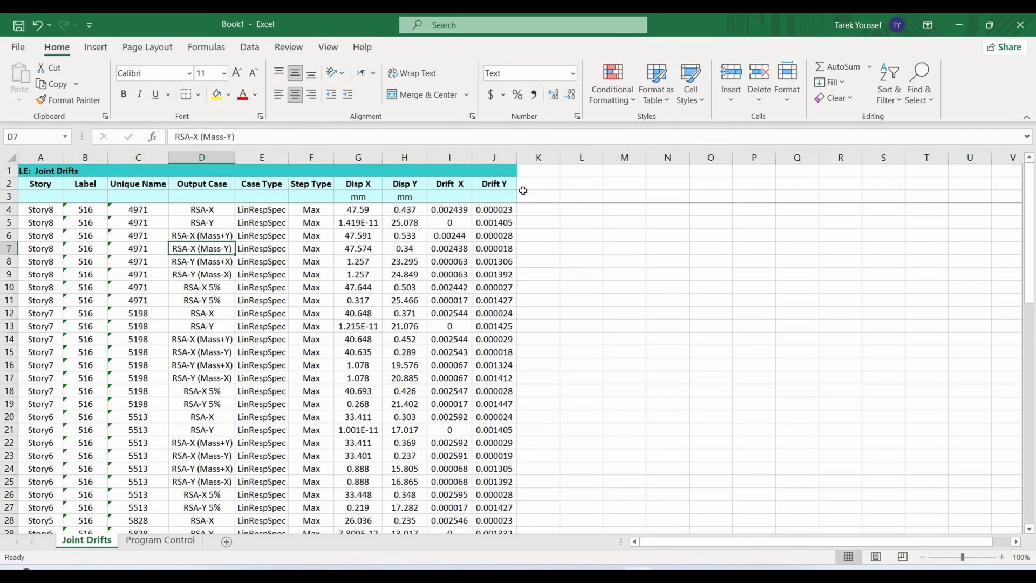
left_click_drag(41, 183, 494, 196)
left_click(889, 94)
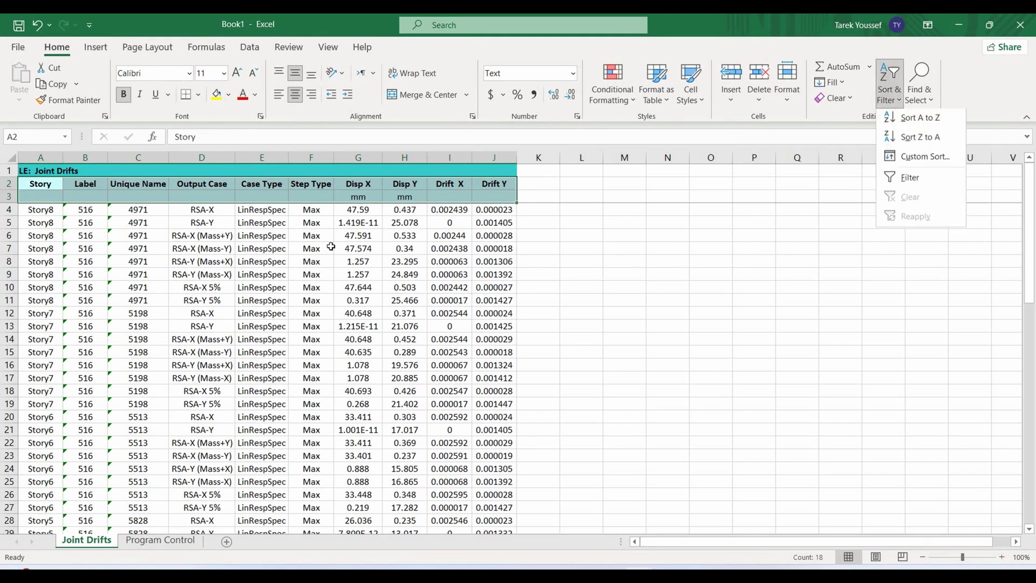
left_click(899, 181)
left_click(311, 248)
Filter Output Case to RSA-X and copy its Drift X values
left_click(230, 184)
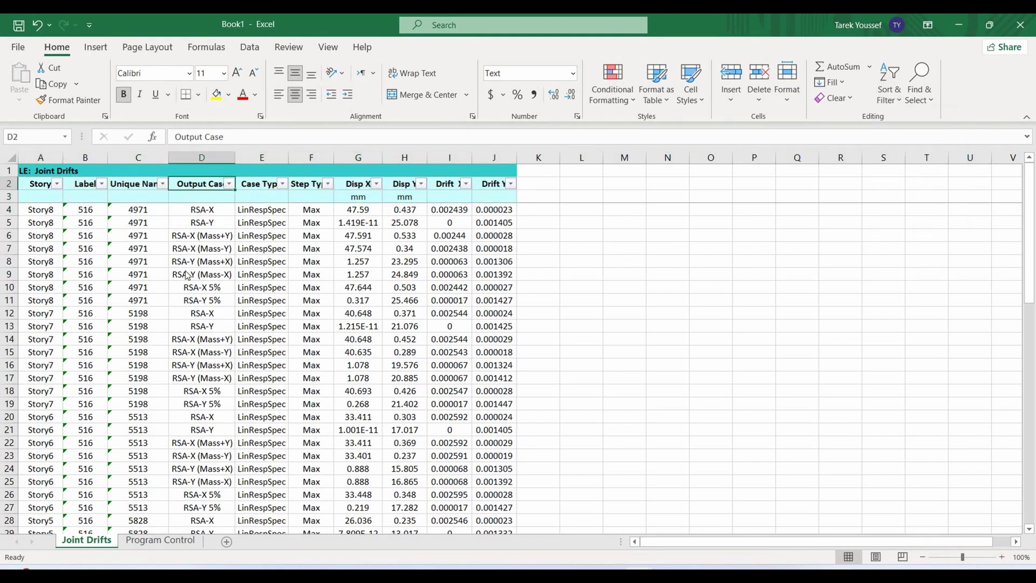
left_click(102, 342)
left_click(108, 354)
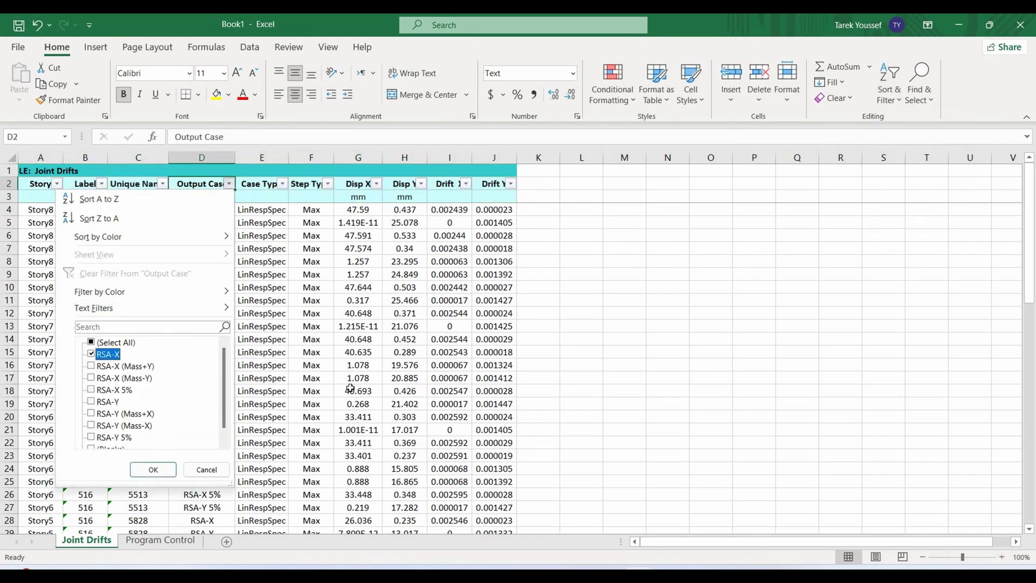
left_click(153, 470)
left_click_drag(449, 197, 450, 287)
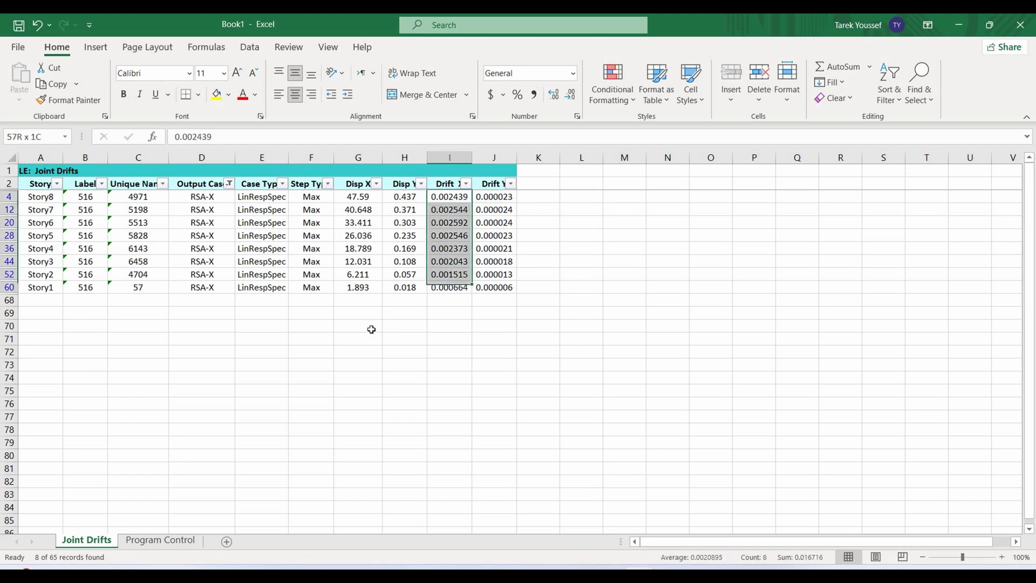
left_click(370, 327)
Filter Output Case to RSA-Y and copy its Drift Y values
left_click(229, 184)
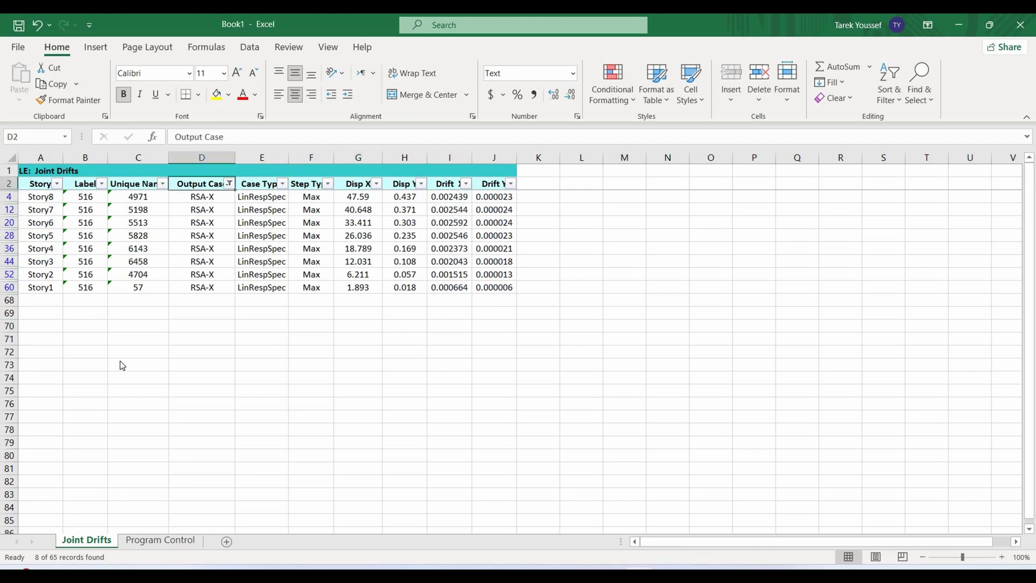
left_click(92, 354)
left_click(91, 402)
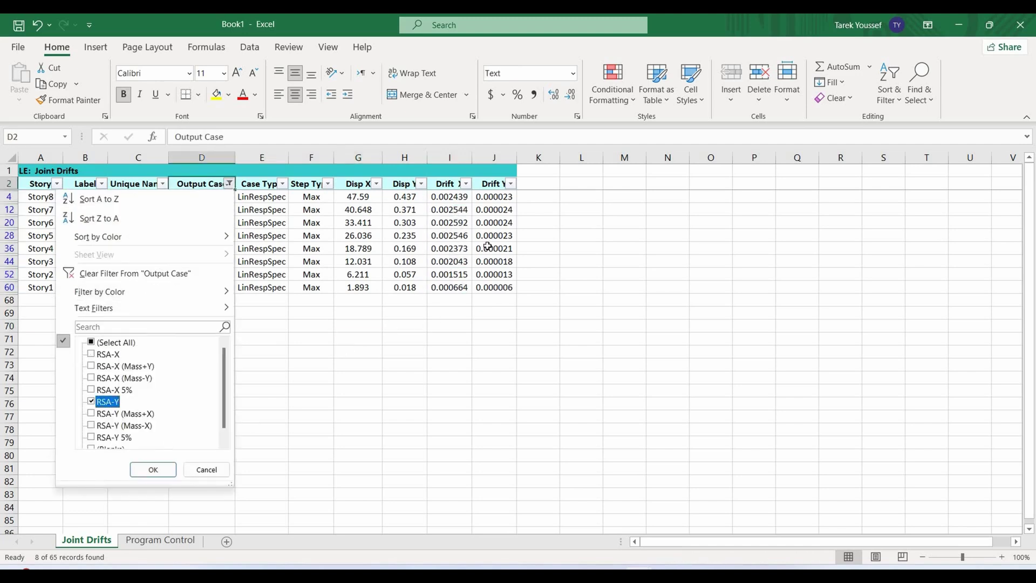
key("Return")
left_click(456, 288)
key("ctrl+shift+Down")
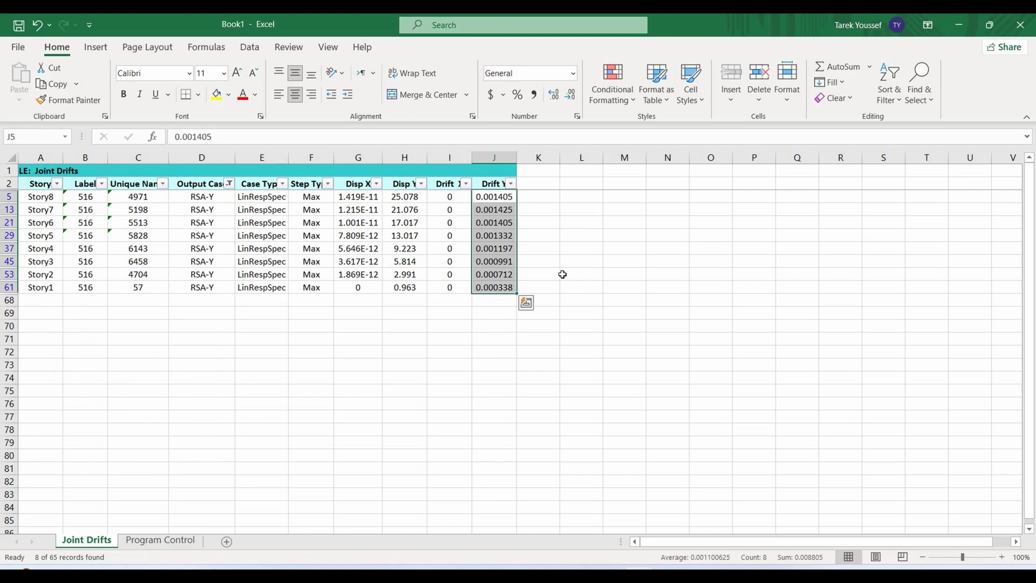
left_click(564, 274)
Paste the drifts into the center-of-mass columns of the Story Drift Determination tables
key("alt+Tab")
key("Down")
left_click(874, 349, "shift")
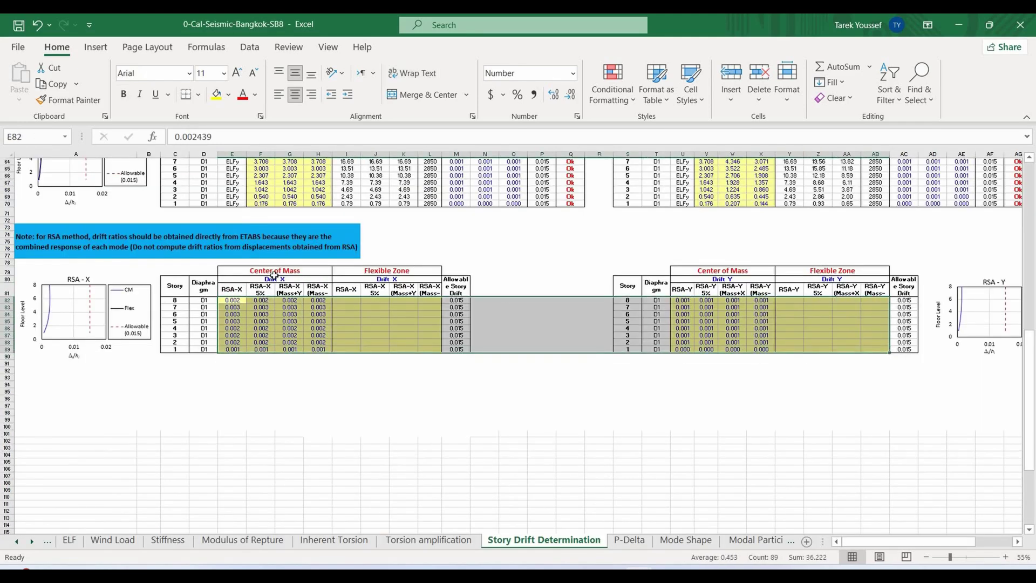
left_click(355, 272)
Select the corner joint at grid 17/18 in the ETABS model
key("alt+Tab")
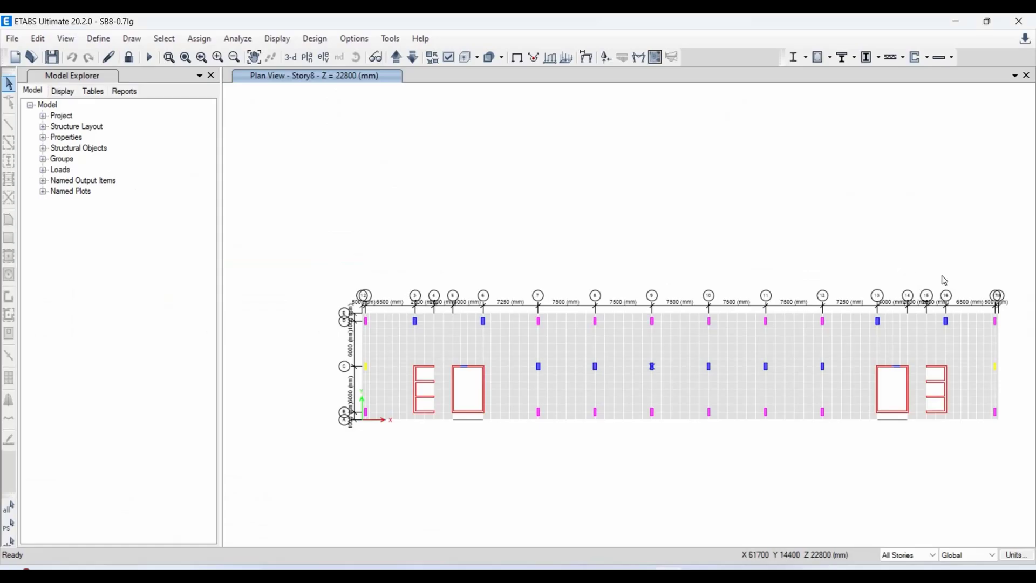
scroll(965, 304, "up", 3)
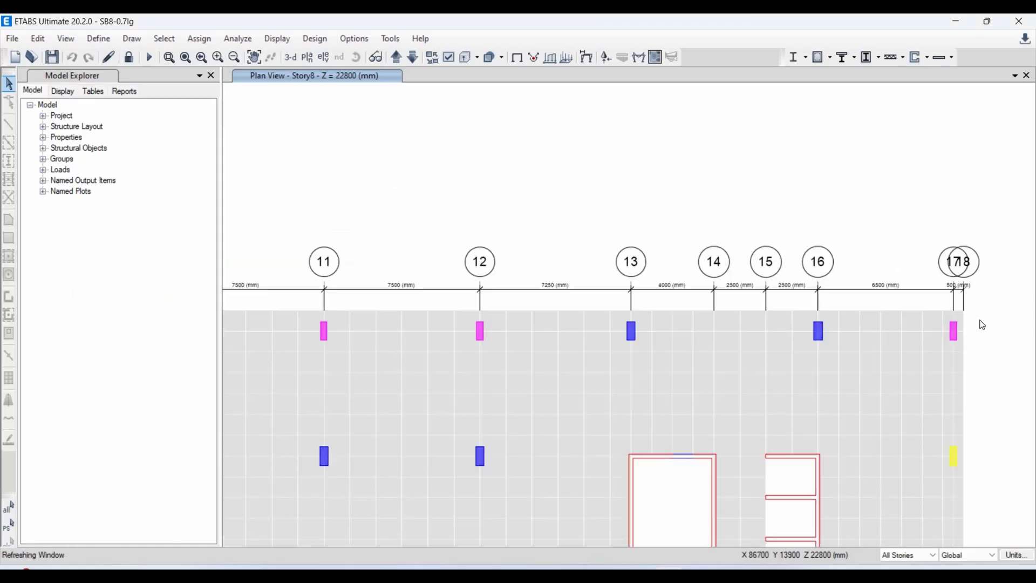
left_click(971, 324)
Show the Joint Drifts table for joint 1089 and export it to a new Excel workbook
left_click(277, 39)
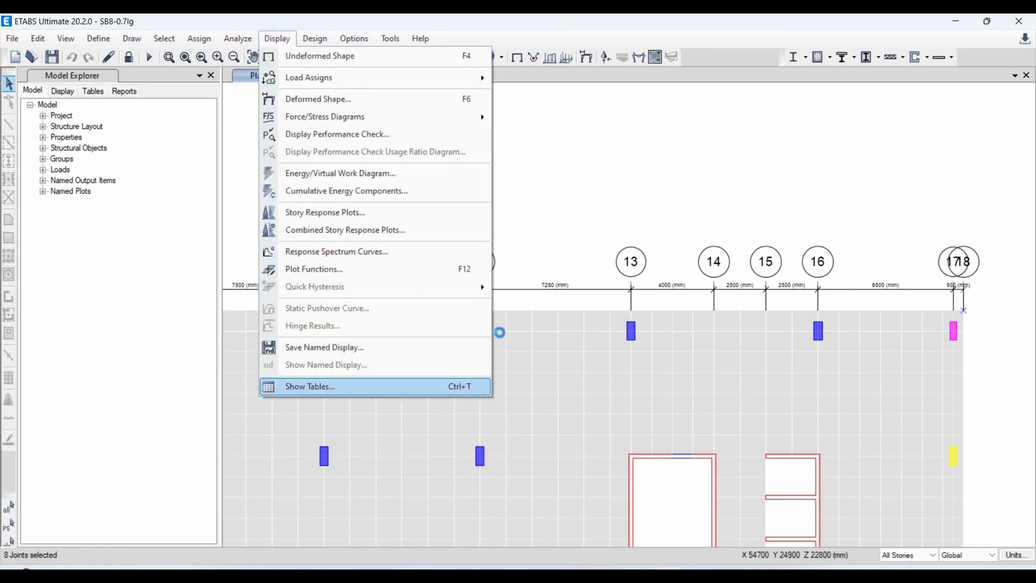
left_click(394, 387)
left_click(261, 270)
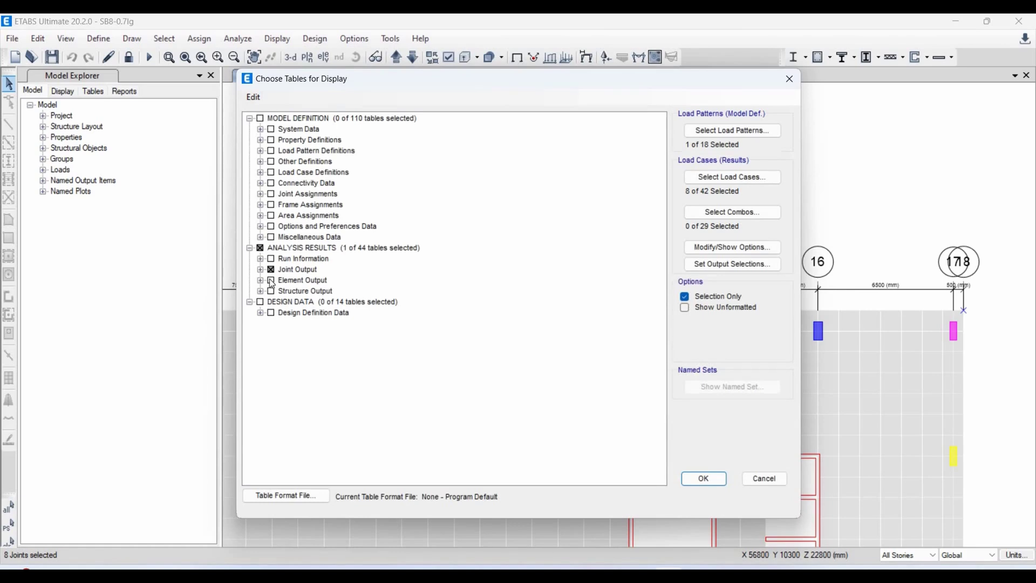
left_click(704, 478)
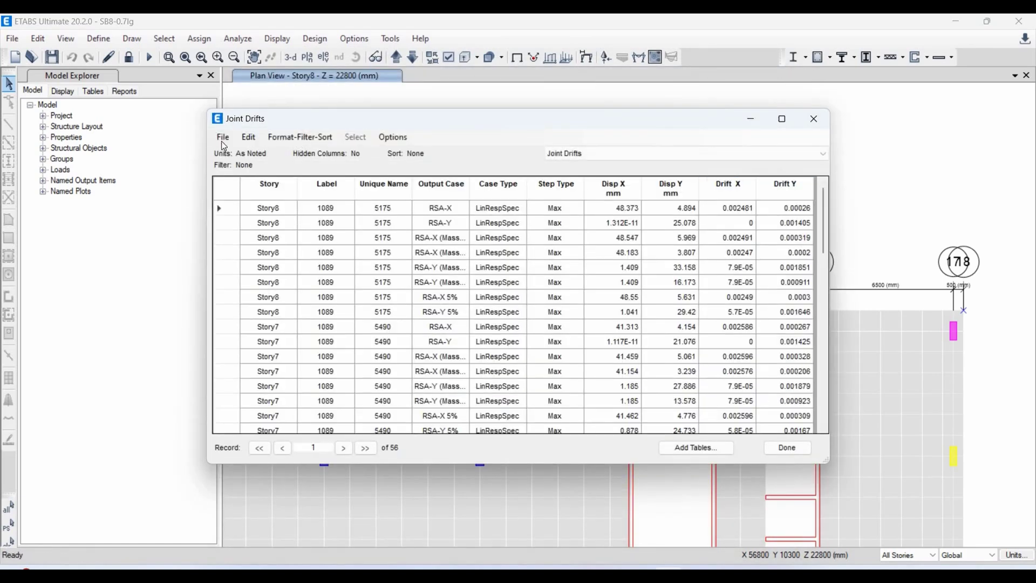
left_click(222, 137)
mouse_move(413, 153)
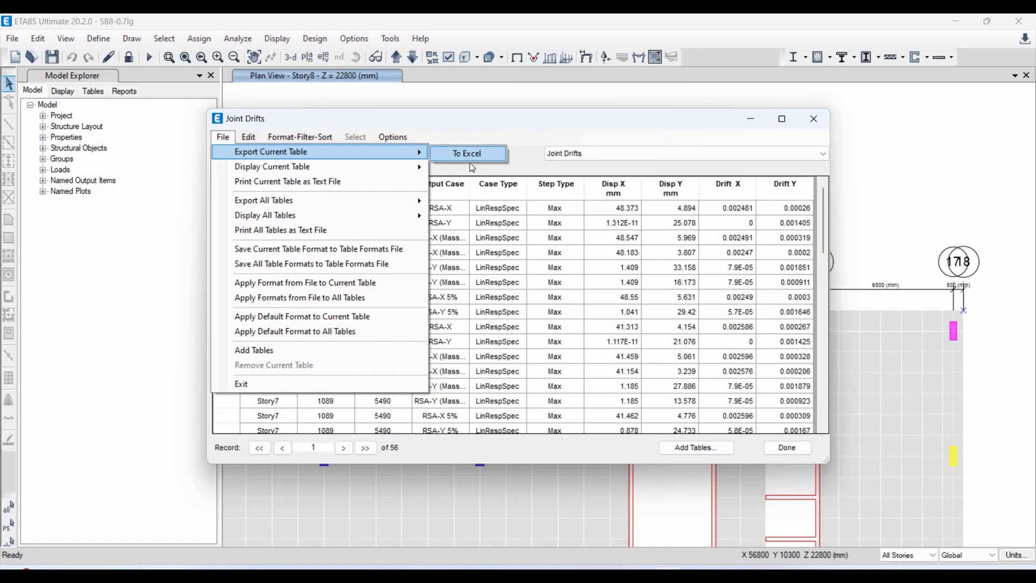
left_click(463, 156)
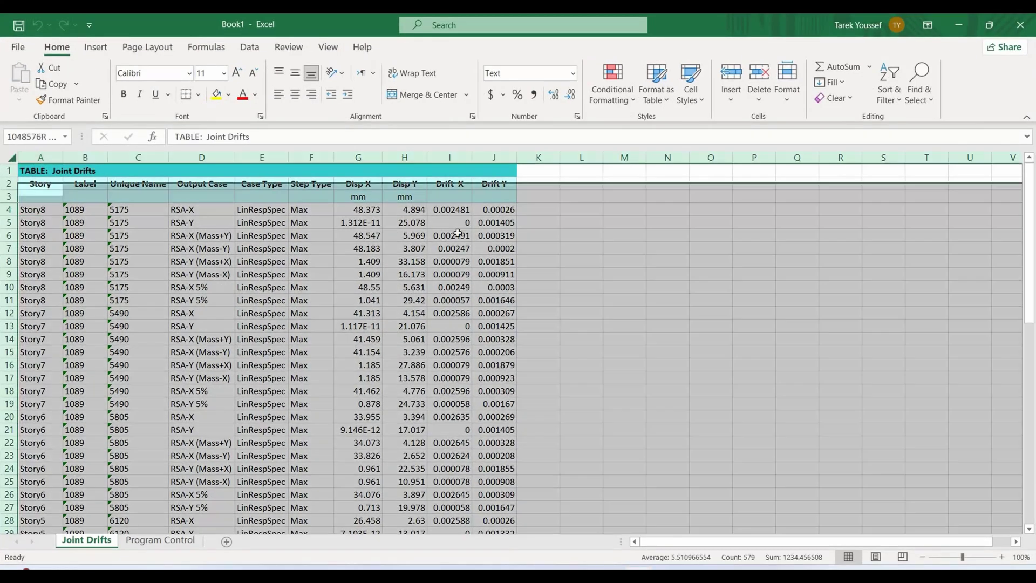
Copy the exported sheet and paste the flexible-zone drifts into both RSA Story Drift tables
left_click(11, 157)
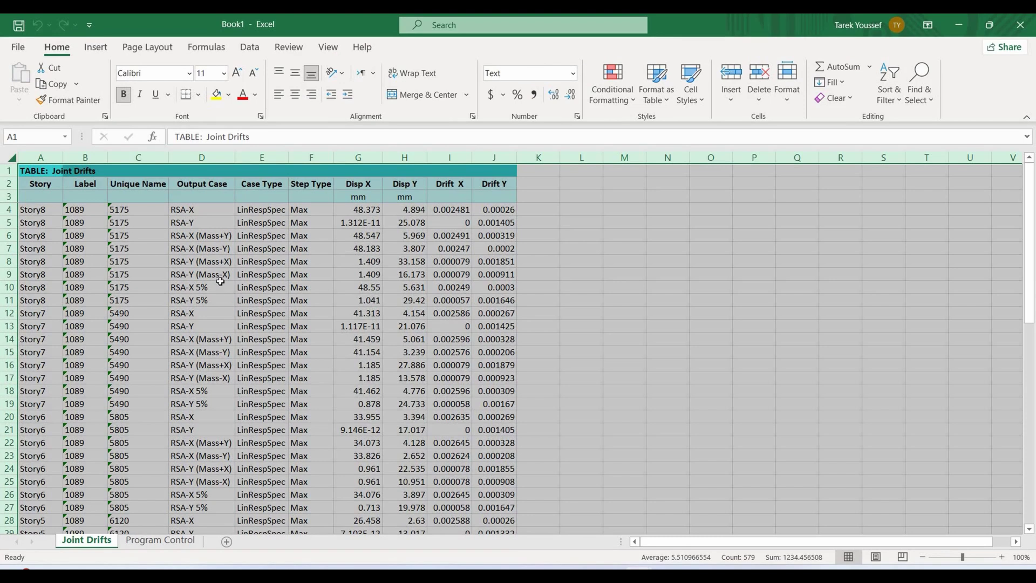
key("alt+Tab")
left_click_drag(232, 289, 52, 308)
Inspect the Flex and Allowable series of the RSA-X and RSA-Y drift charts, then go to the Drift deck
left_click(50, 308)
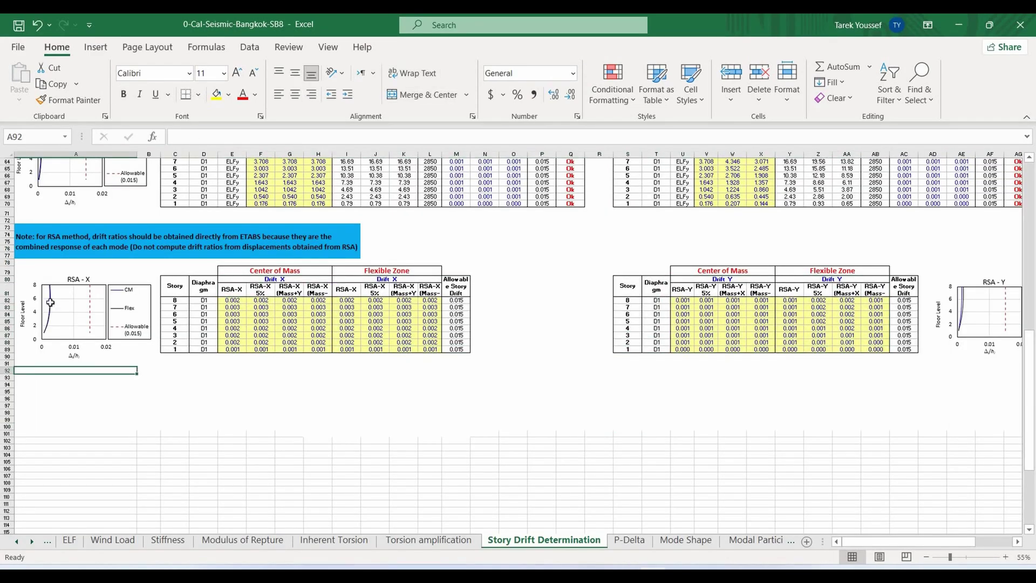
left_click(967, 311)
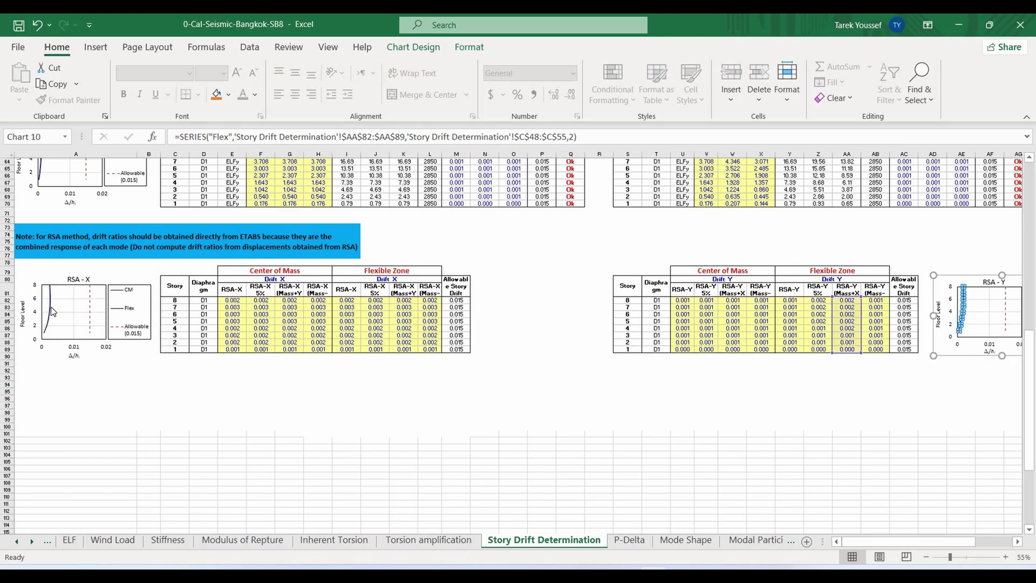
left_click(90, 322)
key("Up")
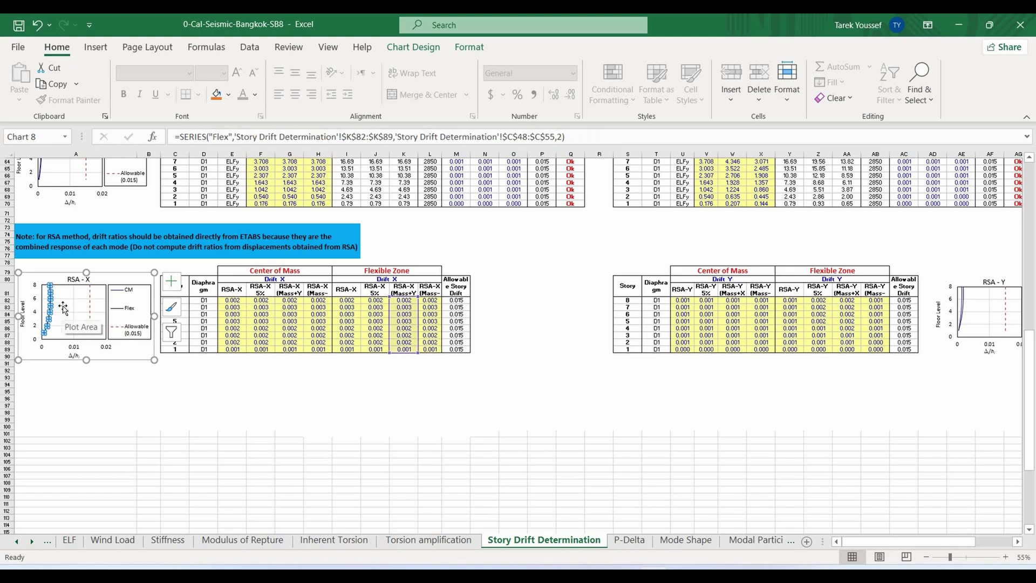
left_click(426, 377)
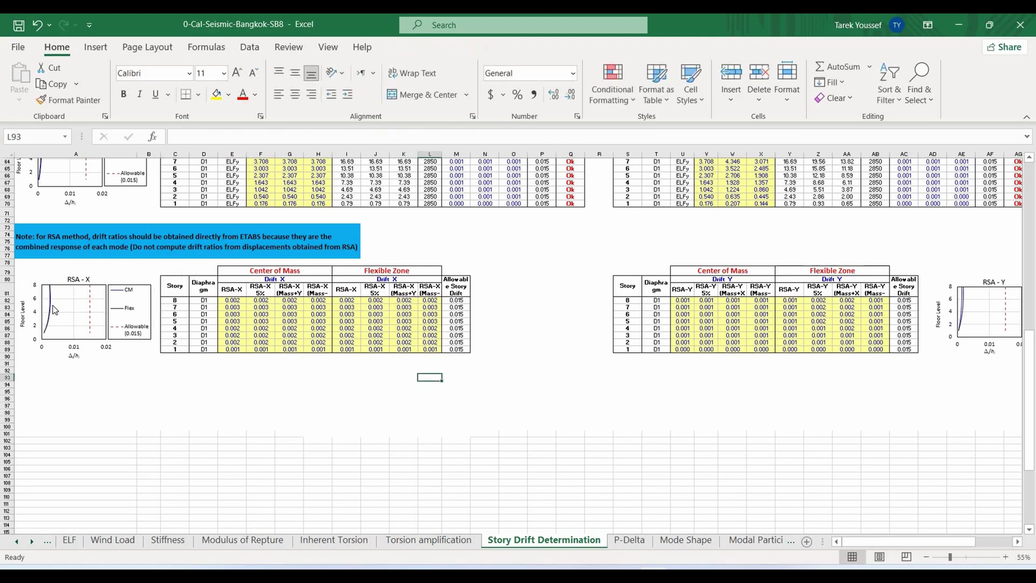
mouse_move(93, 309)
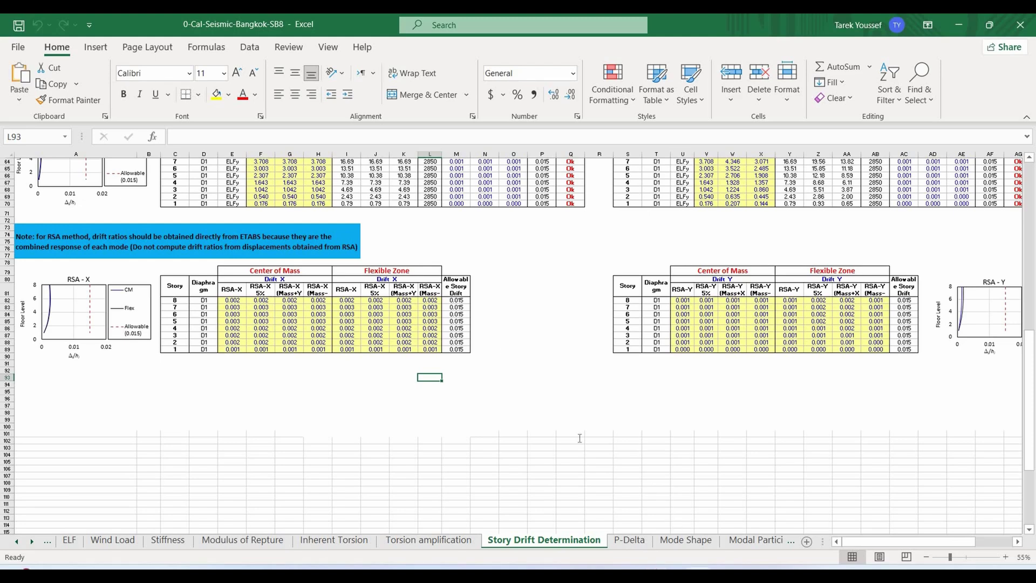
key("alt+Tab")
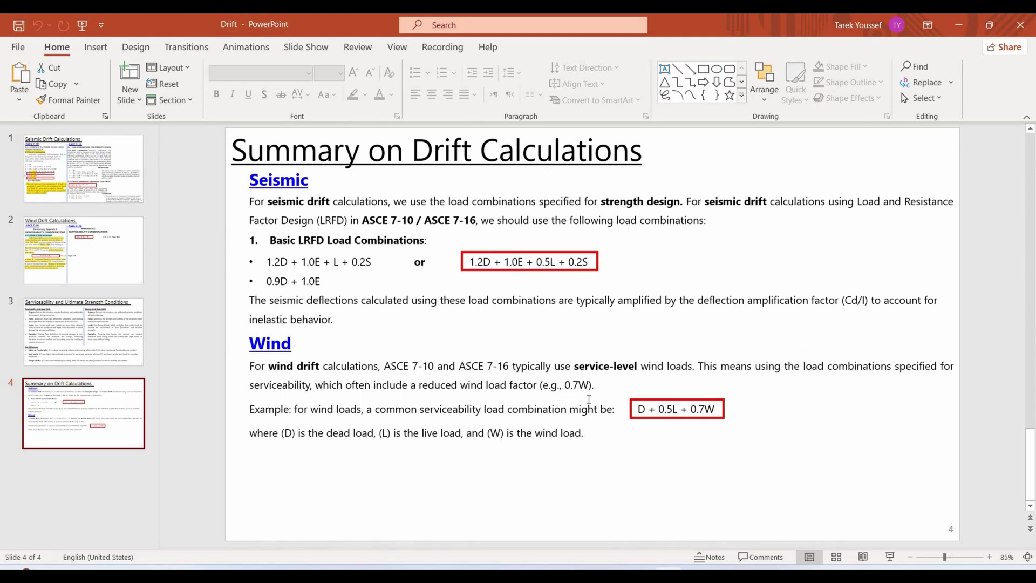
Present slide 3, Serviceability and Ultimate Strength Conditions, full screen
left_click(115, 349)
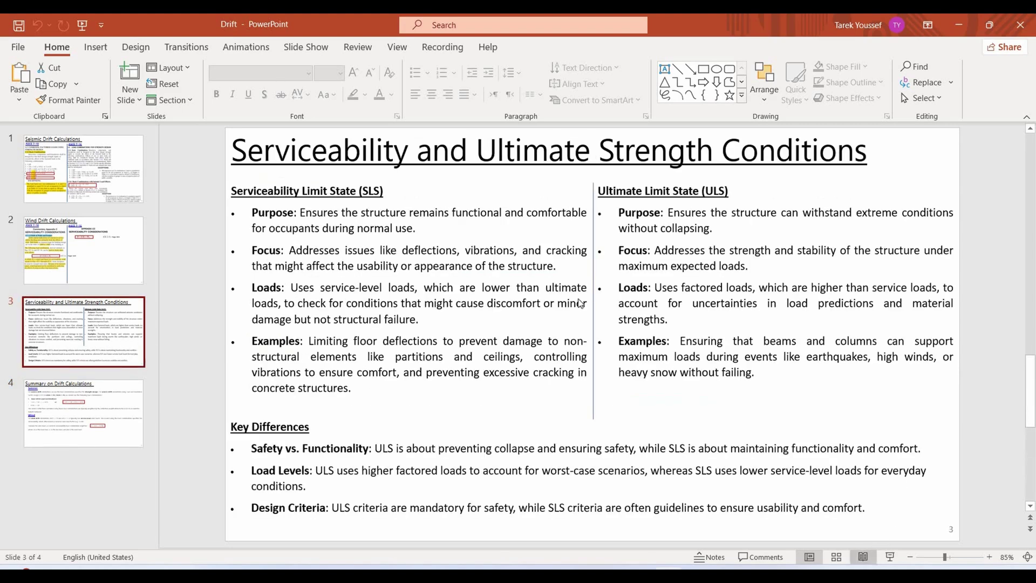
key("shift+F5")
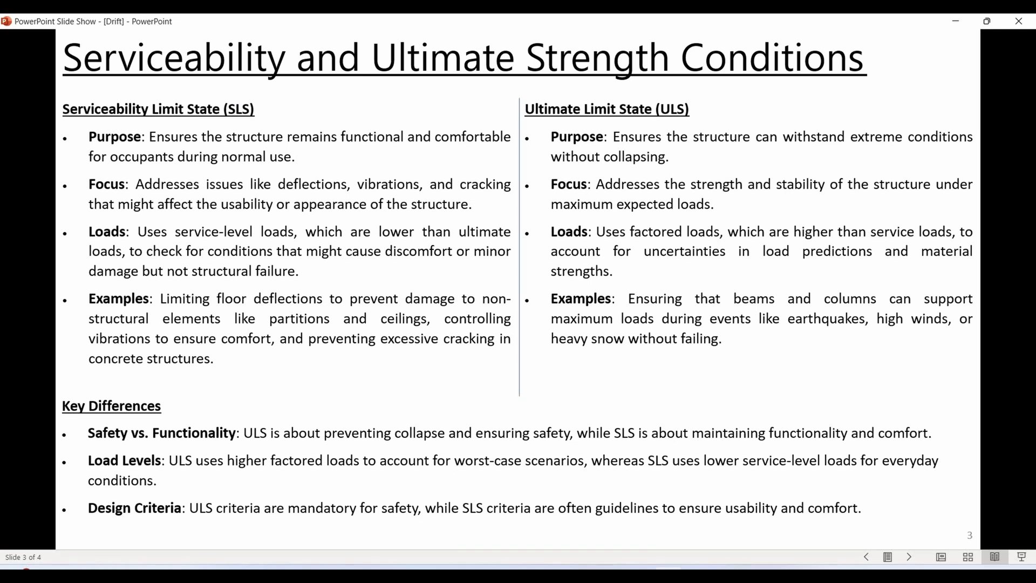
Jump the slide show back to slide 1, Seismic Drift Calculations
key("Home")
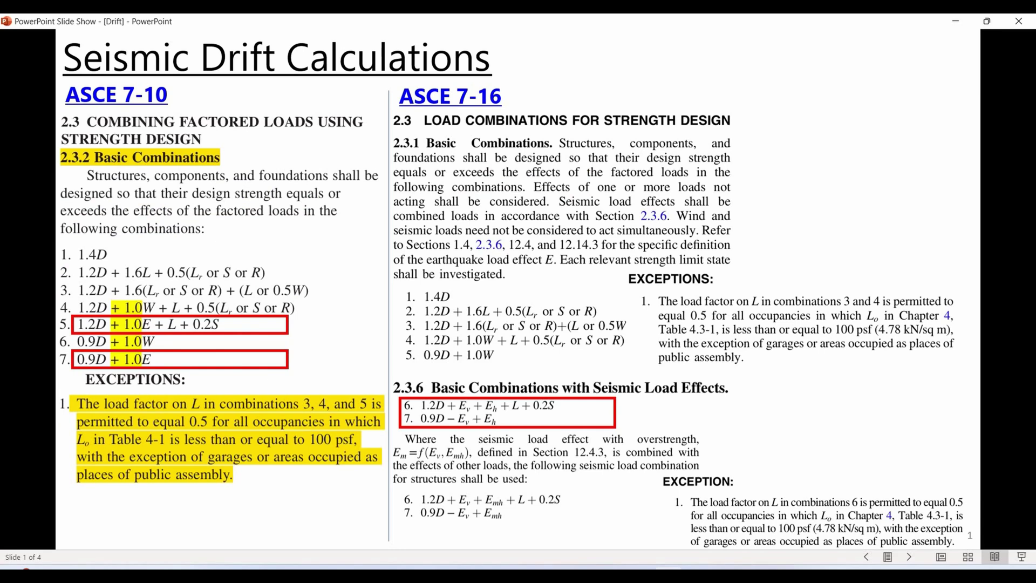
Advance the slide show to slide 2, Wind Drift Calculations
left_click(613, 266)
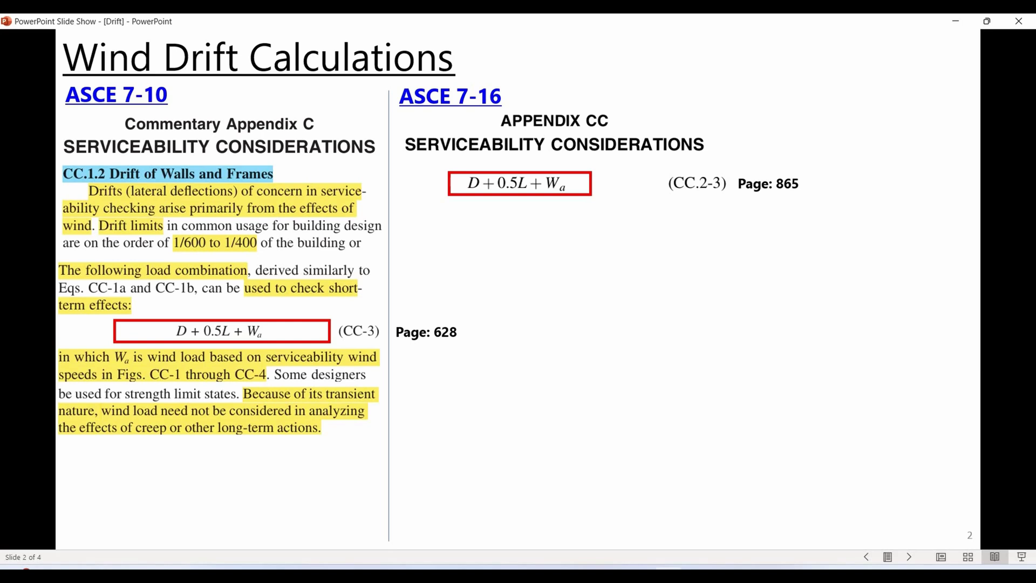
Move the slide show to slide 4, Summary on Drift Calculations
key("Right")
key("Right")
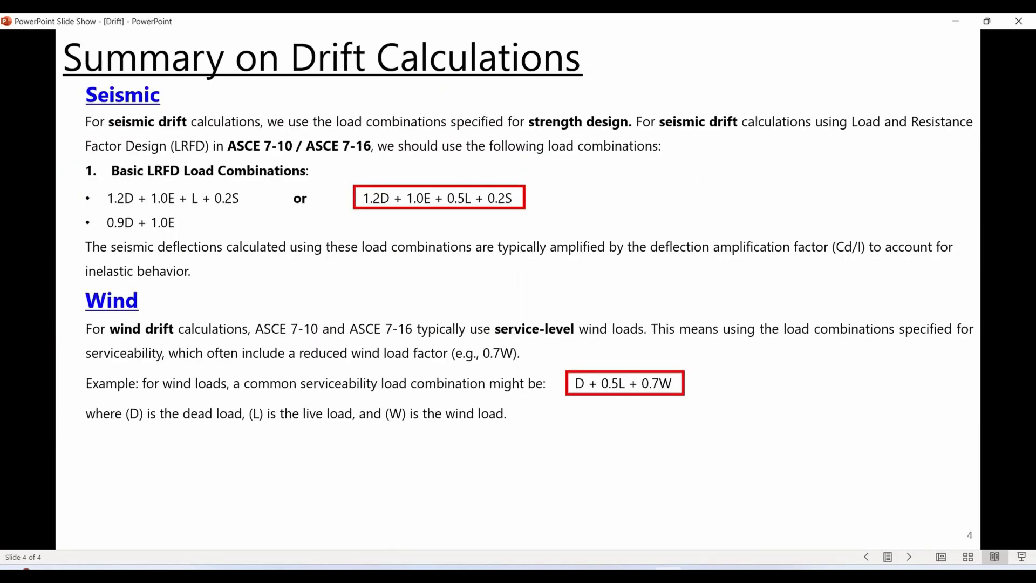